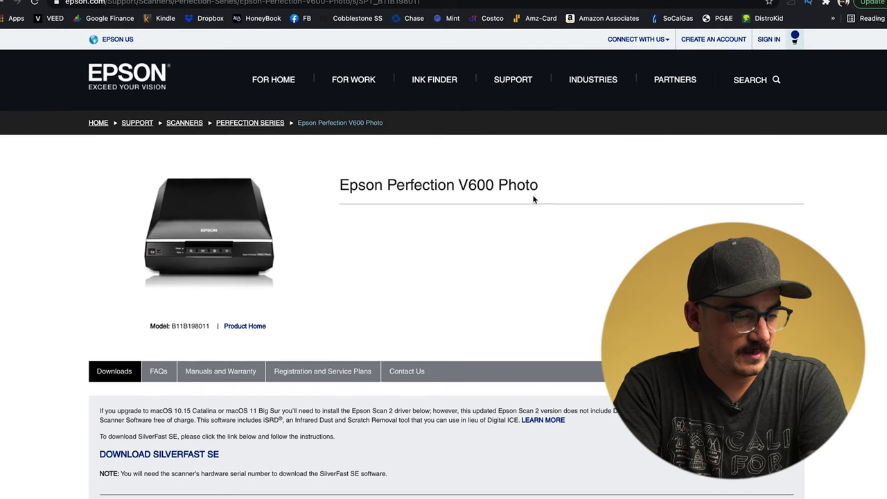
# - Expand the Drivers and Utilities lists on the Epson Perfection V600 Photo support page and examine the available macOS downloads
pyautogui.scroll(-3, 514, 238)
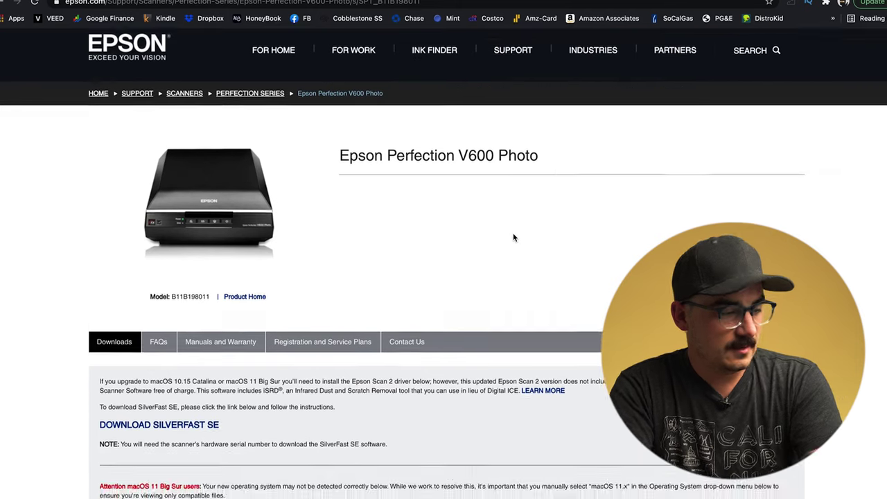
pyautogui.scroll(-3, 514, 237)
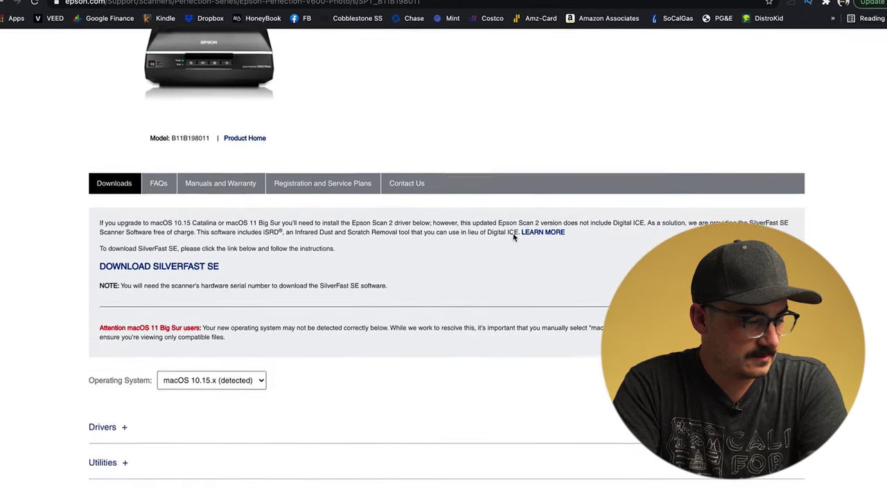
pyautogui.click(102, 392)
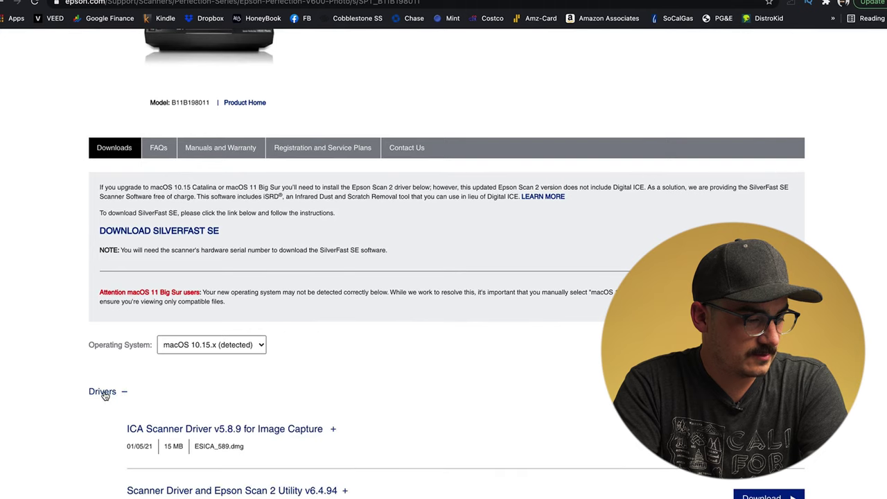
pyautogui.scroll(-3, 104, 395)
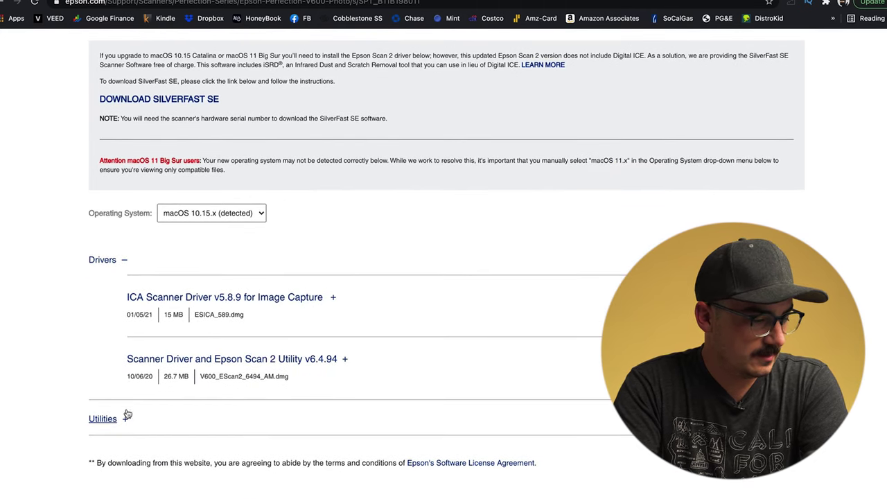
pyautogui.click(104, 420)
pyautogui.scroll(-3, 81, 378)
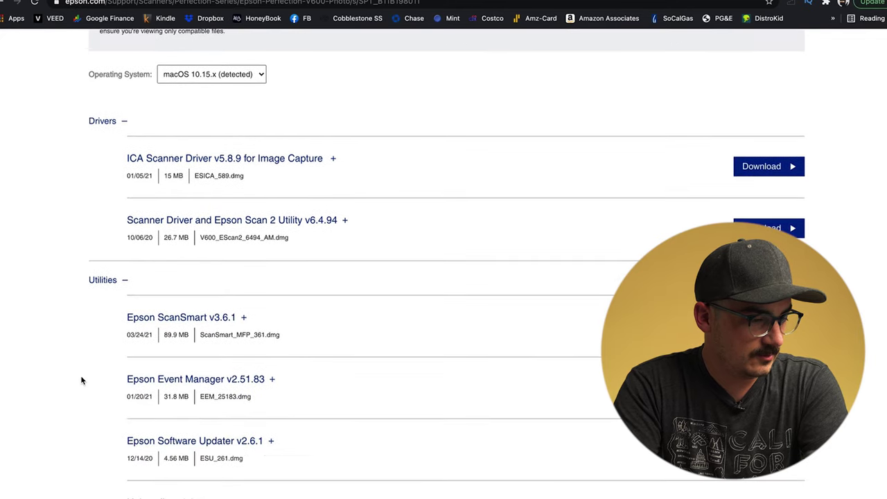
pyautogui.scroll(-3, 80, 380)
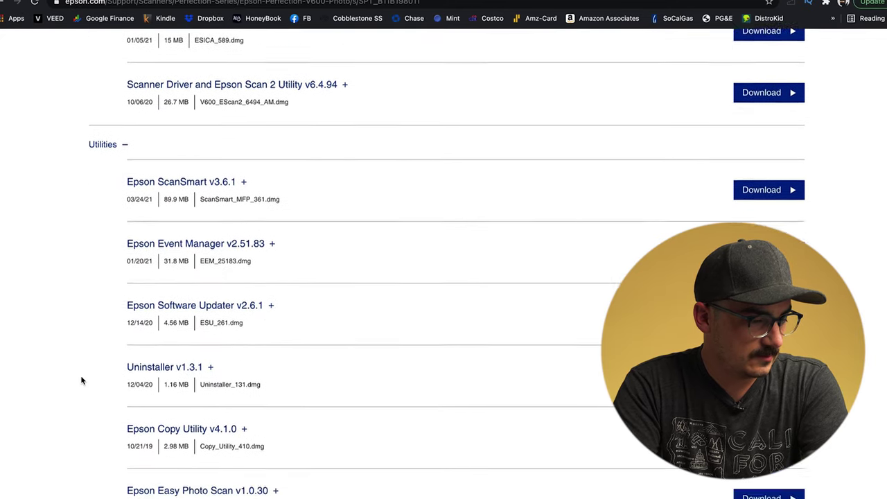
pyautogui.scroll(4, 80, 380)
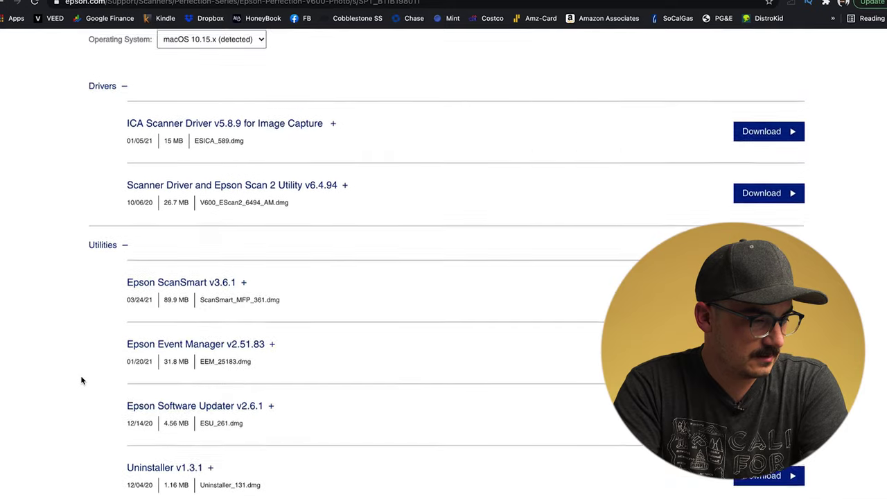
pyautogui.scroll(5, 81, 379)
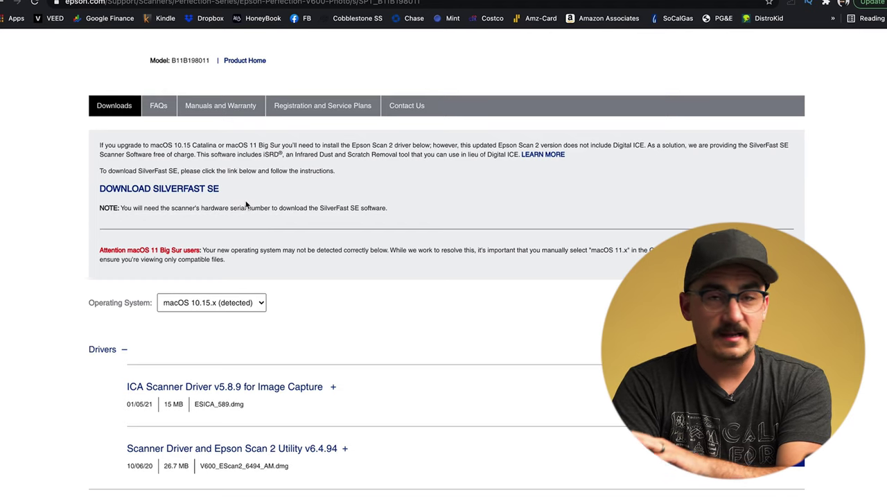
# - Go to the SilverFast SE 8 download page for Epson scanners and select Perfection V600 Photo as the scanner model
pyautogui.hotkey('ctrl', 'Tab')
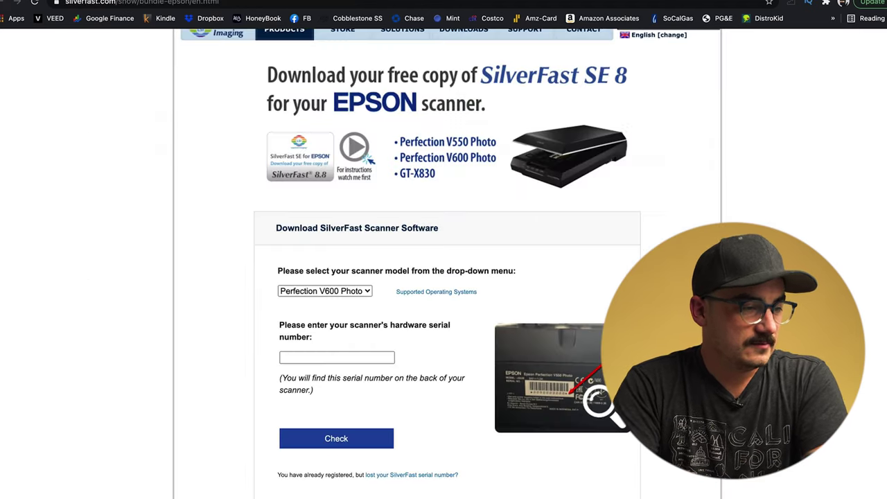
pyautogui.scroll(1, 187, 242)
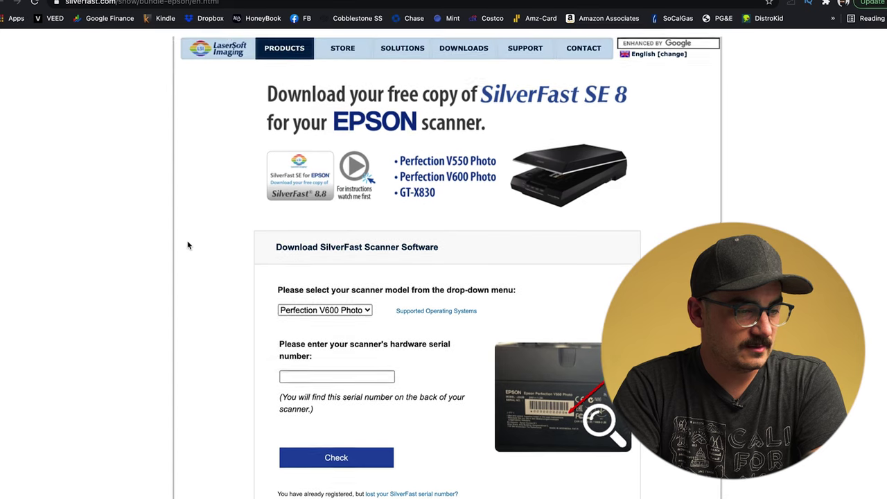
pyautogui.scroll(-2, 190, 245)
pyautogui.scroll(2, 190, 245)
pyautogui.scroll(-2, 236, 224)
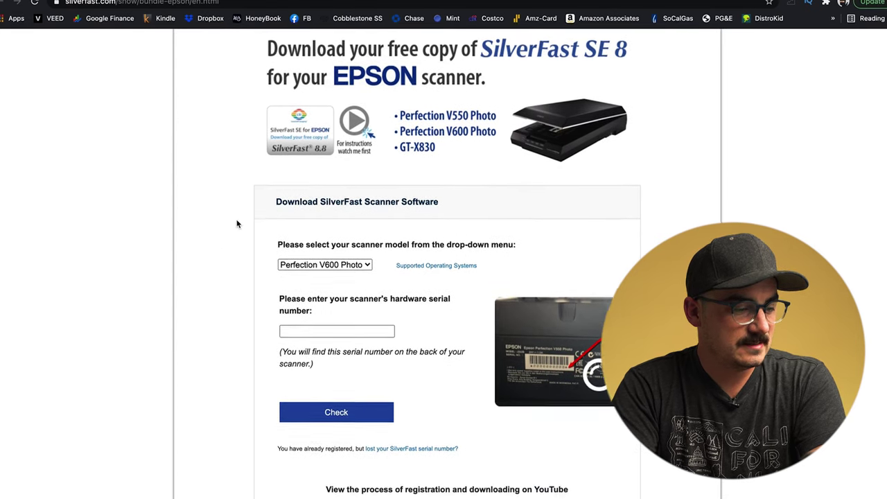
pyautogui.click(341, 233)
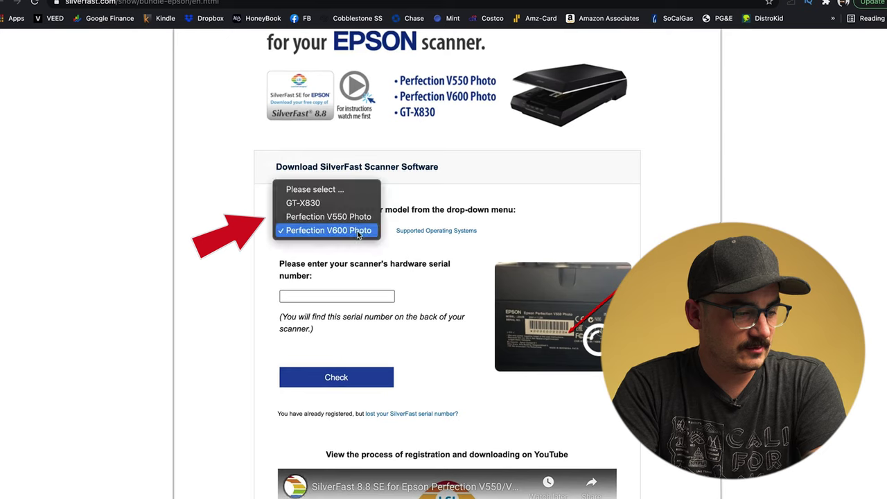
pyautogui.click(363, 231)
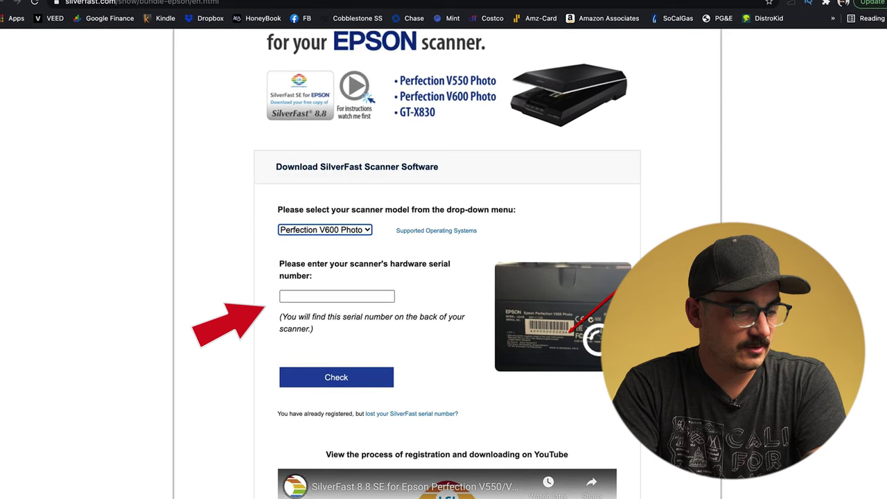
# - Look through the SilverFast registration, installation and usage videos below the download form
pyautogui.scroll(-3, 228, 317)
pyautogui.scroll(-10, 312, 303)
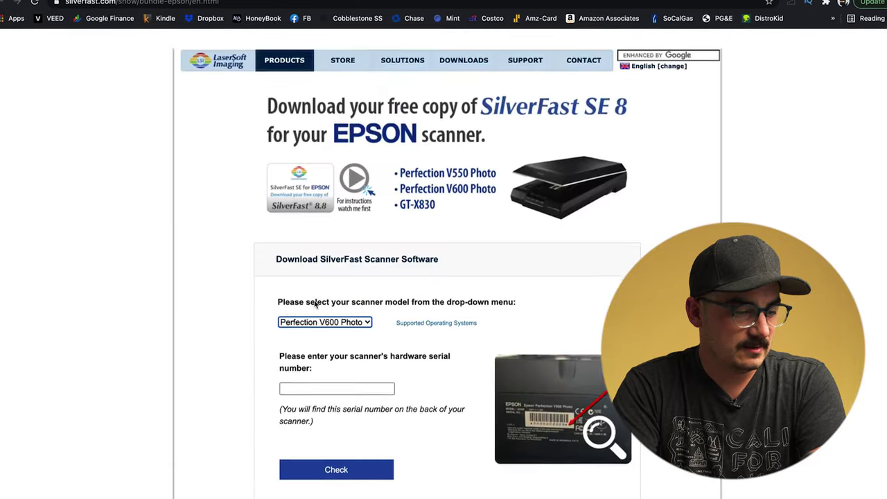
pyautogui.scroll(-8, 313, 303)
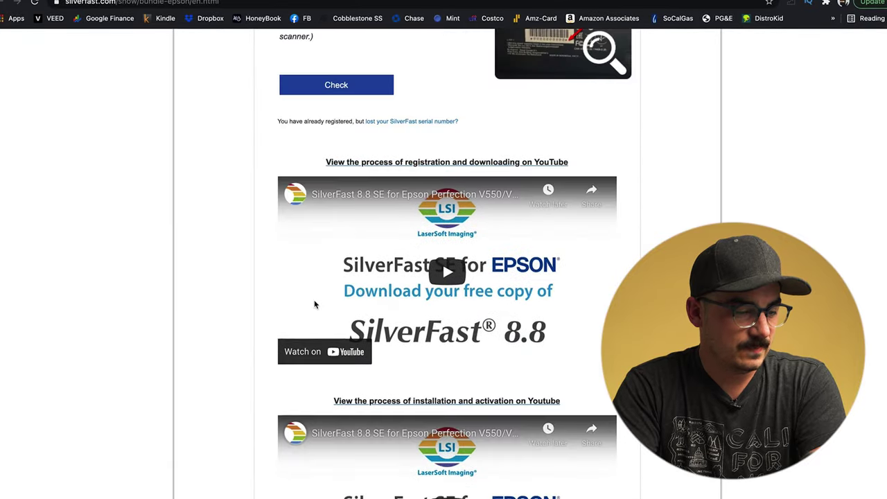
pyautogui.scroll(-2, 326, 404)
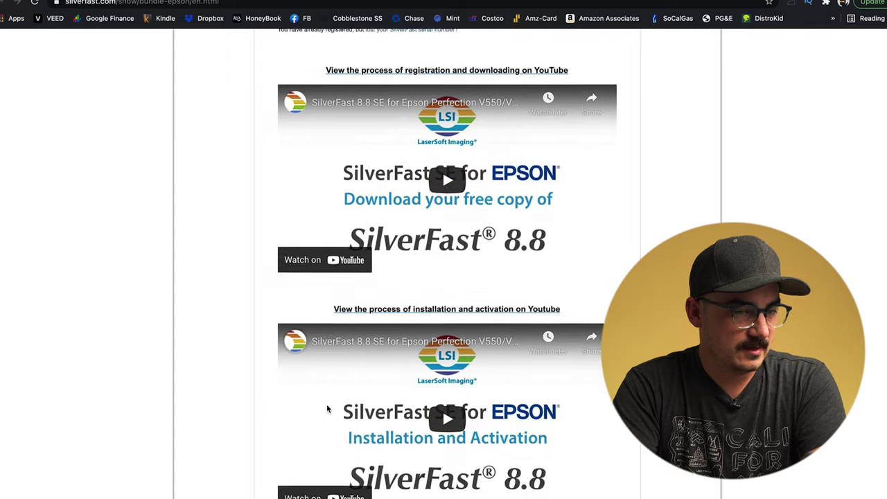
pyautogui.scroll(-2, 327, 409)
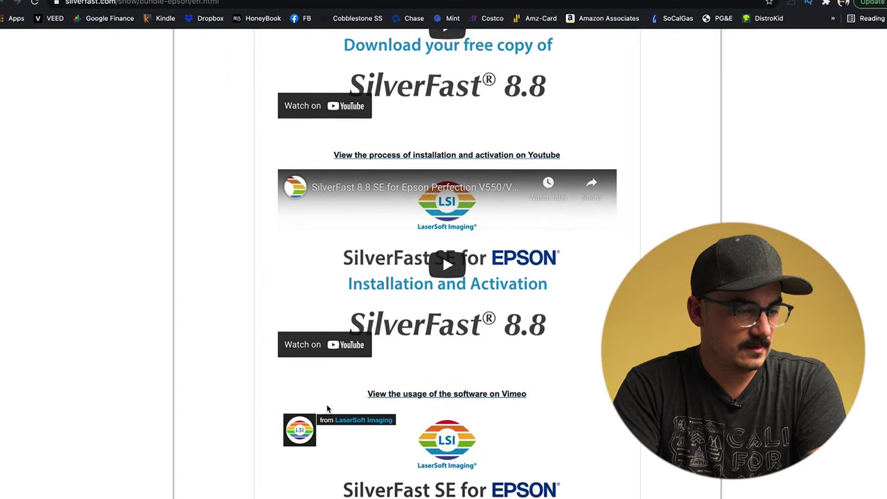
# - Switch to the Negative Lab Pro purchase page and review its price and feature list
pyautogui.click(333, 2)
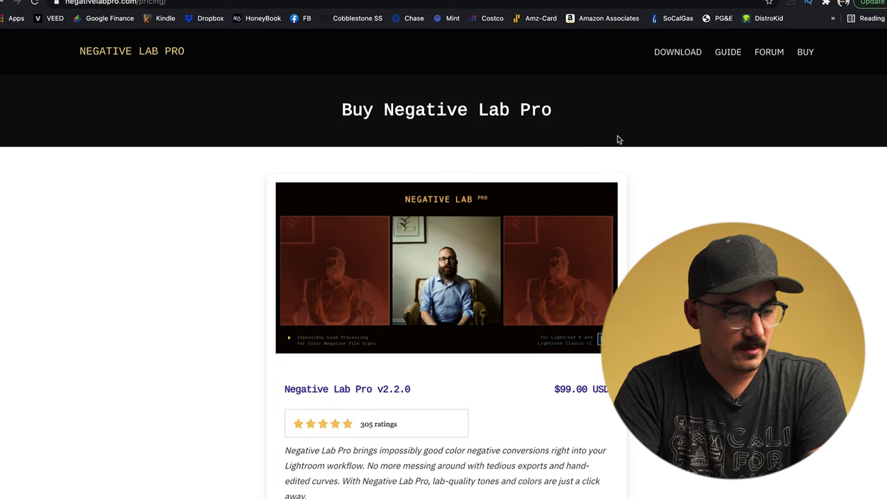
pyautogui.scroll(-2, 714, 199)
pyautogui.scroll(-3, 715, 199)
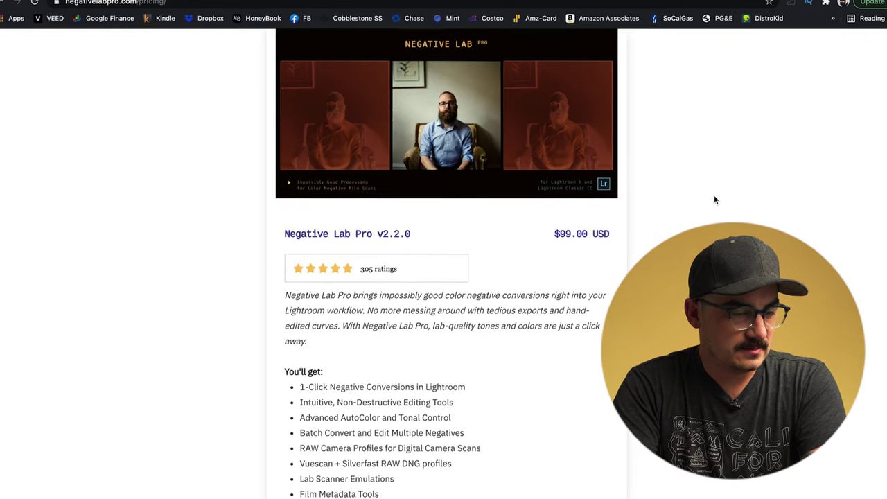
pyautogui.scroll(3, 714, 198)
pyautogui.scroll(1, 158, 235)
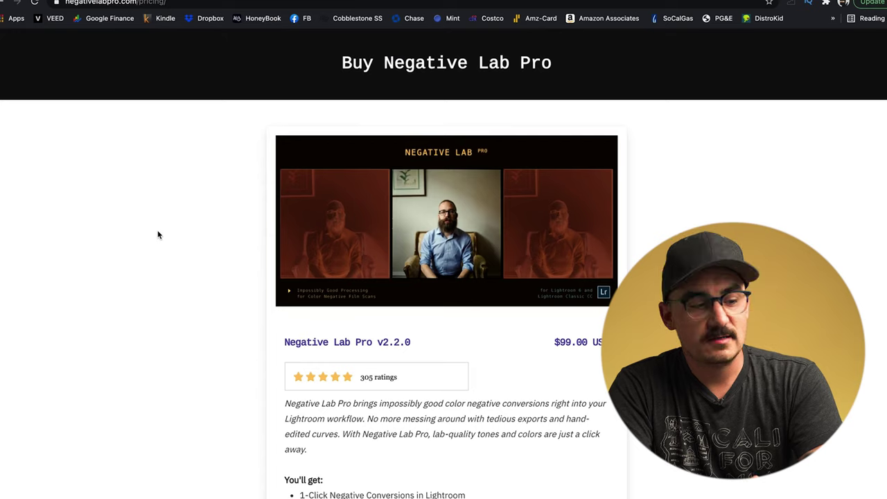
pyautogui.scroll(-1, 158, 235)
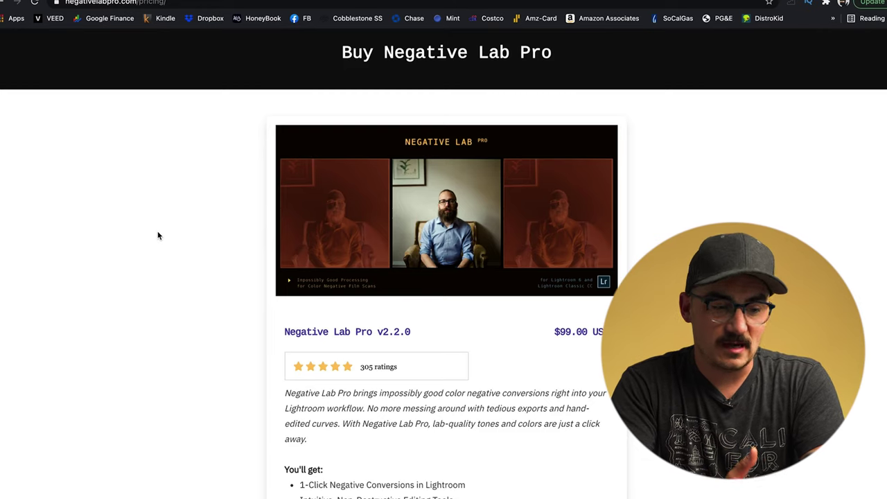
pyautogui.scroll(-1, 164, 221)
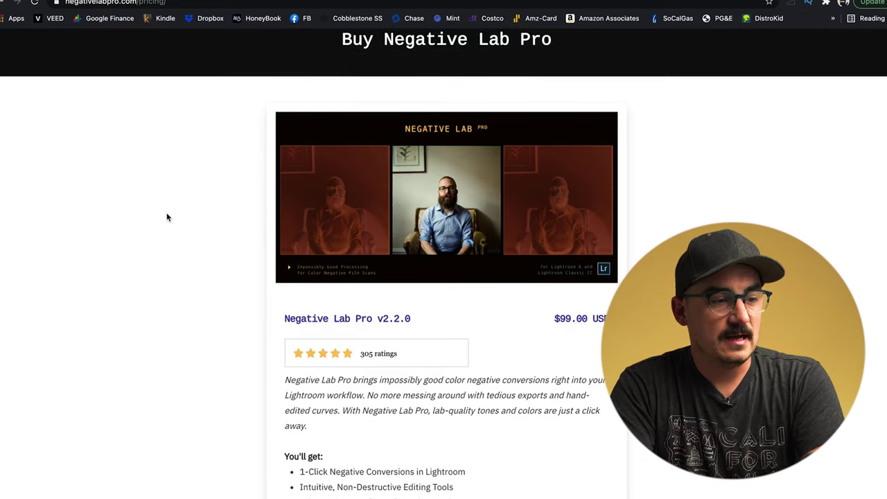
# - Switch to the FilmLab pricing page and compare the monthly, annual and lifetime plans
pyautogui.hotkey('ctrl', 'Tab')
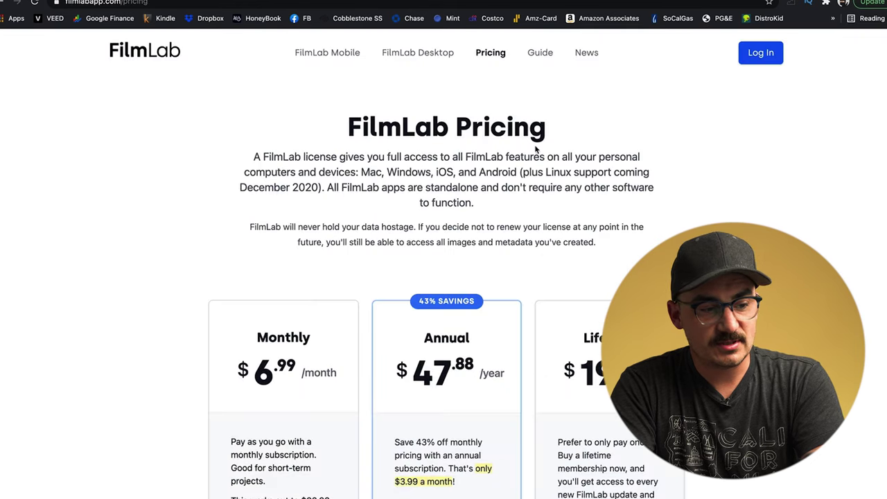
pyautogui.scroll(-5, 535, 150)
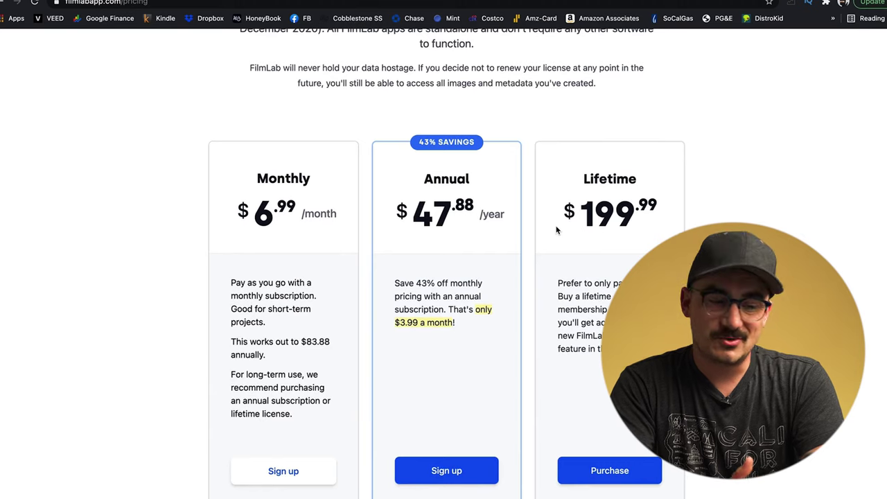
pyautogui.scroll(-1, 556, 230)
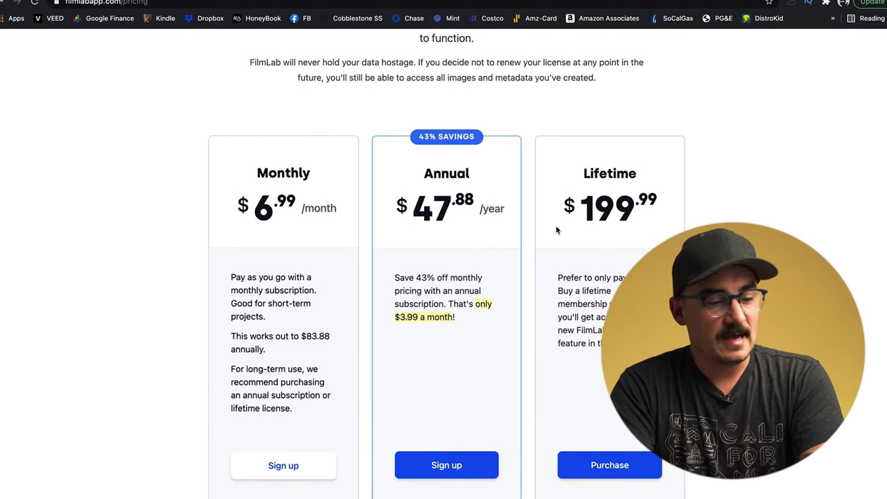
pyautogui.scroll(4, 447, 260)
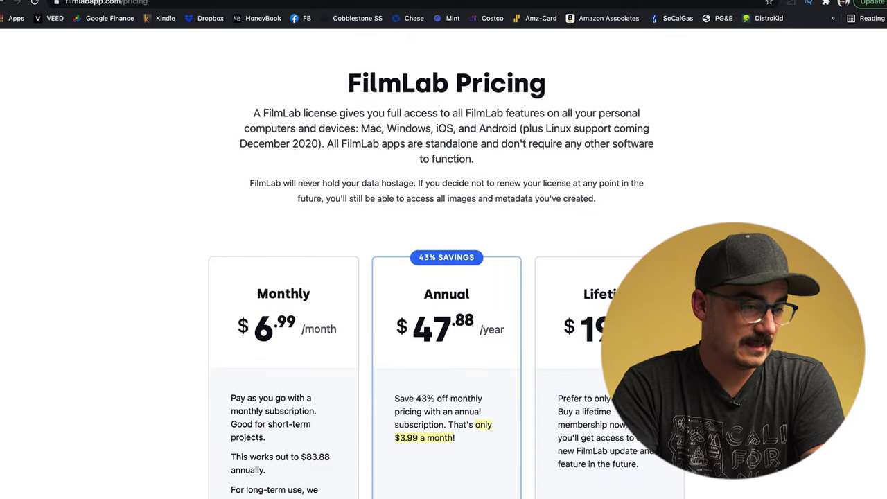
pyautogui.scroll(1, 447, 260)
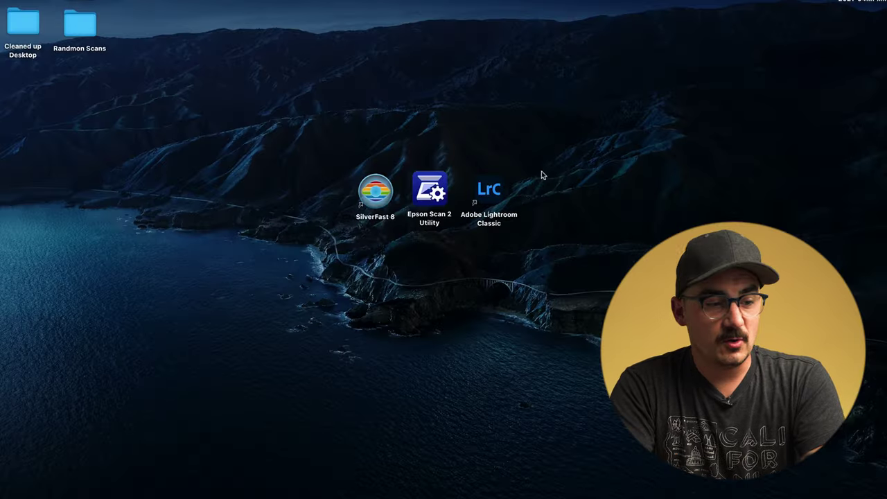
# - Remove the Epson Scan 2 Utility shortcut from the desktop and start SilverFast 8 with EPSON Perfection V600 USB as the image source
pyautogui.moveTo(430, 191); pyautogui.dragTo(860, 489)
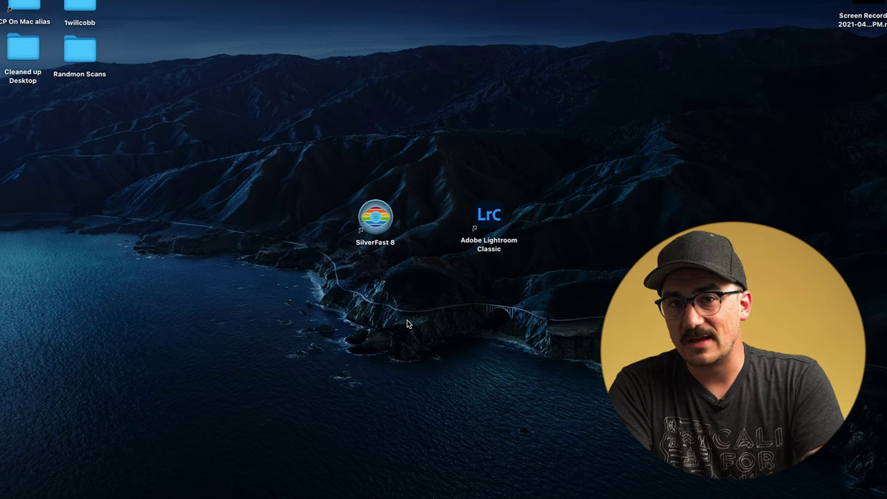
pyautogui.click(384, 237)
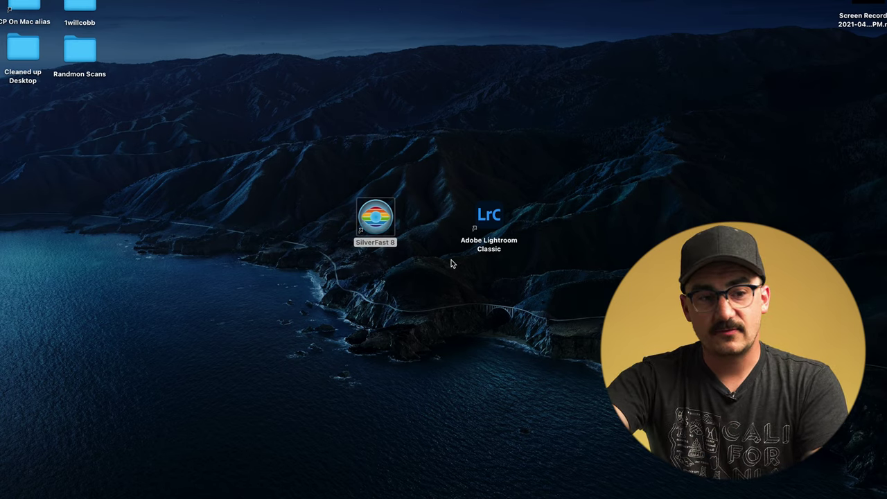
pyautogui.doubleClick(386, 218)
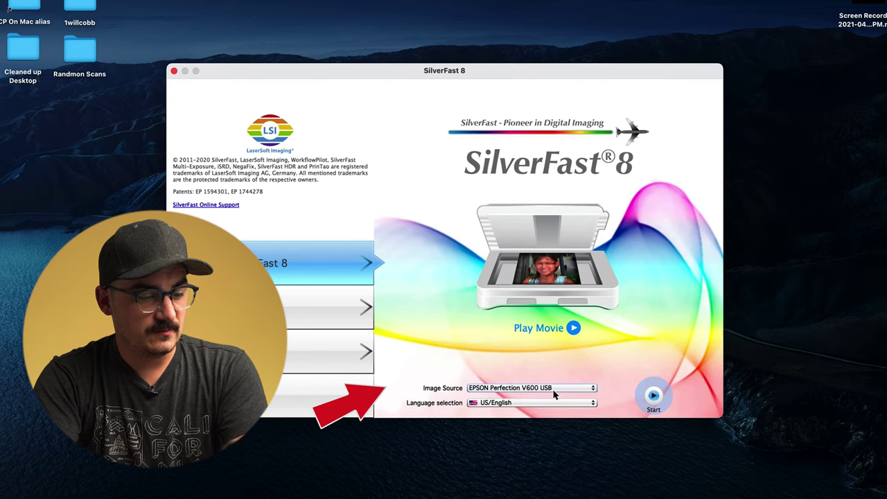
pyautogui.click(653, 396)
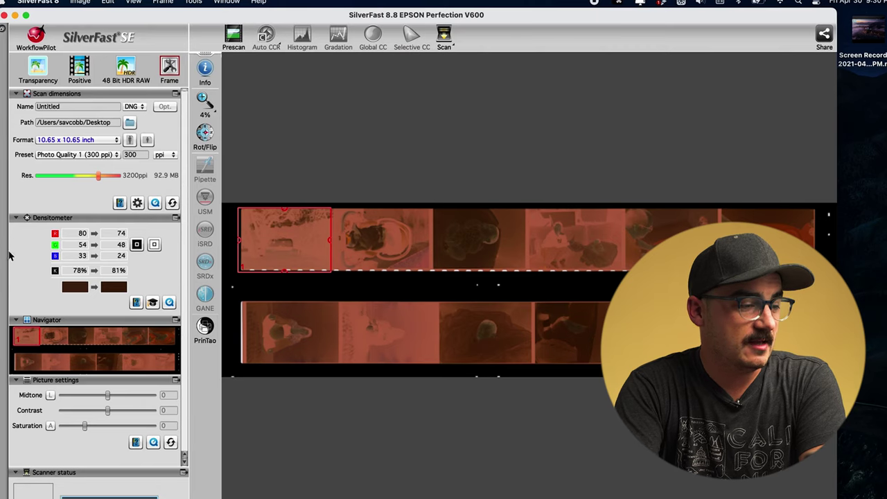
# - Prescan the loaded film and fit the scan frame to the edges of the lowest negative on the strip
pyautogui.click(233, 38)
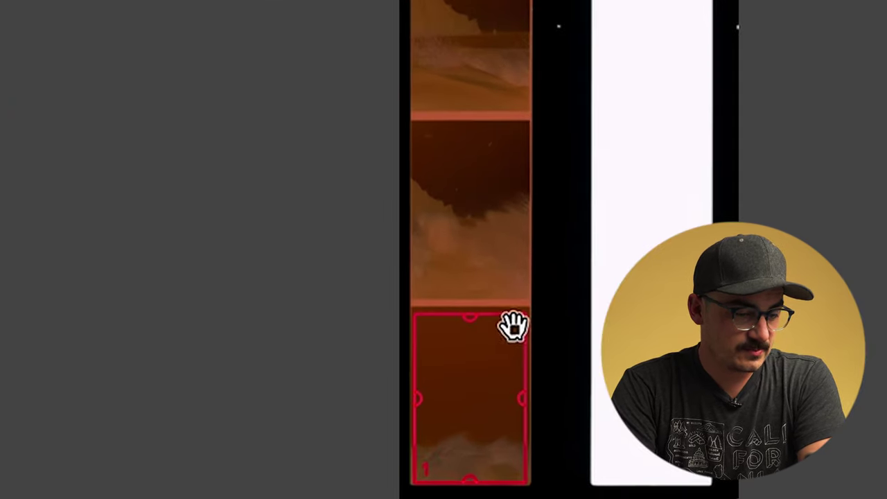
pyautogui.moveTo(528, 314)
pyautogui.mouseDown()
pyautogui.moveTo(534, 301)
pyautogui.moveTo(523, 317)
pyautogui.mouseUp()
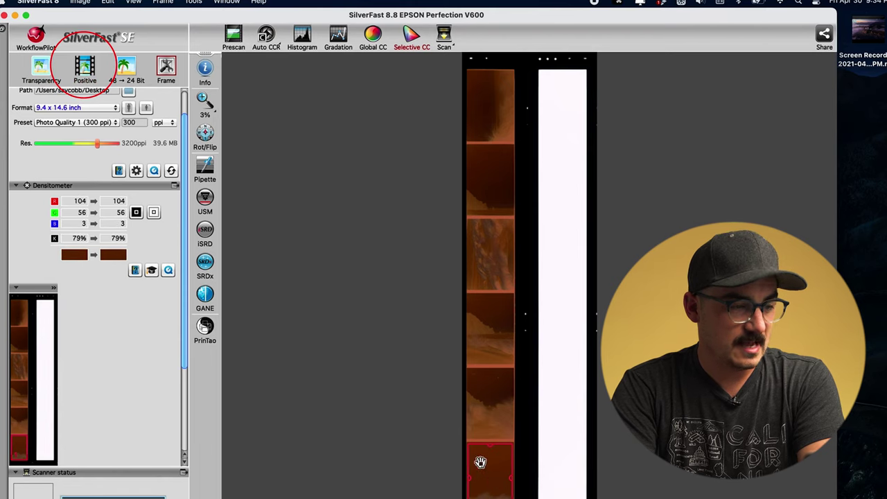
# - Change the film type from Positive to Negative for the prescanned strip
pyautogui.click(98, 67)
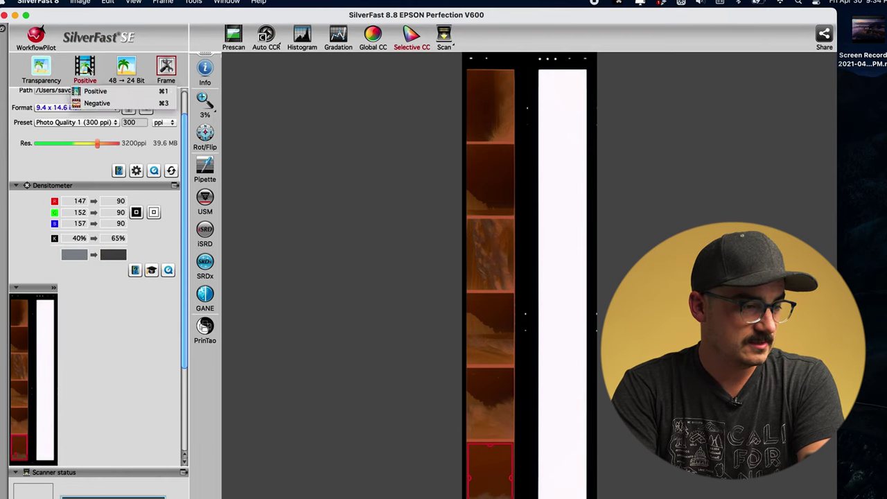
pyautogui.click(98, 108)
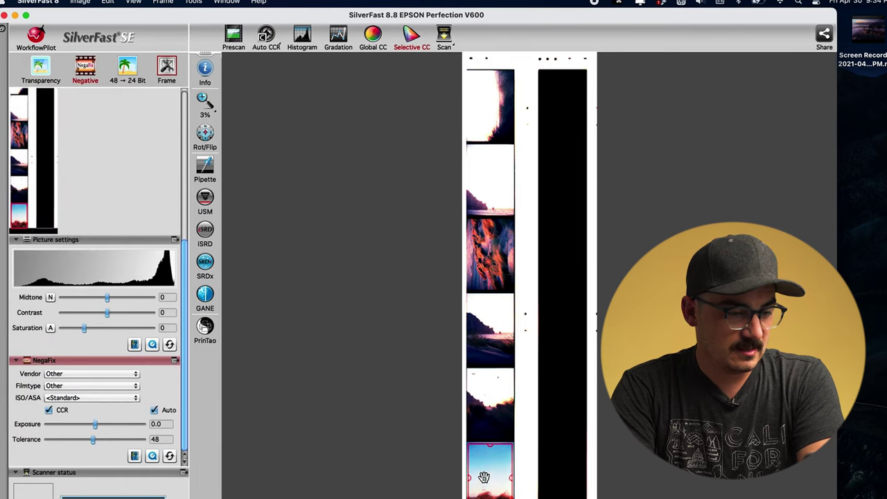
# - Refine the position of the scan frame so it fits the edges of the lowest negative
pyautogui.moveTo(488, 470)
pyautogui.mouseDown()
pyautogui.moveTo(492, 372)
pyautogui.moveTo(490, 470)
pyautogui.mouseUp()
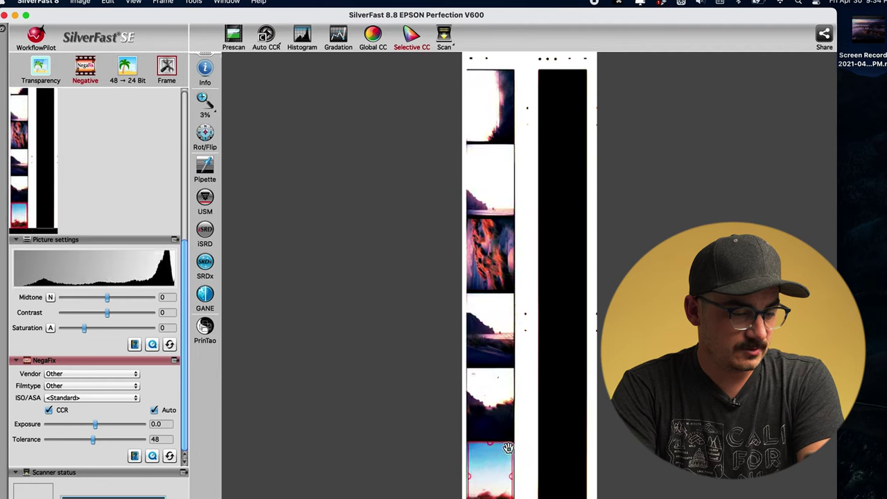
pyautogui.moveTo(510, 443)
pyautogui.mouseDown()
pyautogui.moveTo(508, 474)
pyautogui.moveTo(510, 445)
pyautogui.mouseUp()
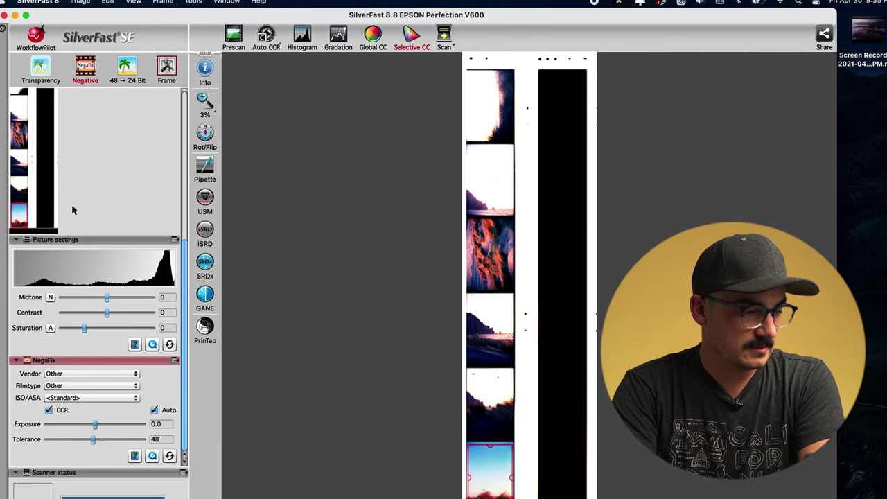
# - Try the 48 Bit HDR RAW color depth for the scan and return to 48 → 24 Bit
pyautogui.click(127, 68)
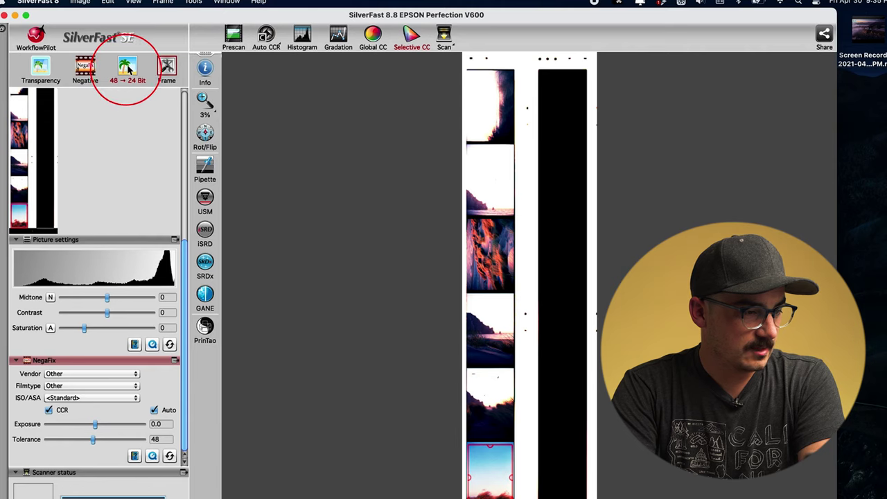
pyautogui.moveTo(128, 69); pyautogui.dragTo(141, 96)
pyautogui.click(129, 74)
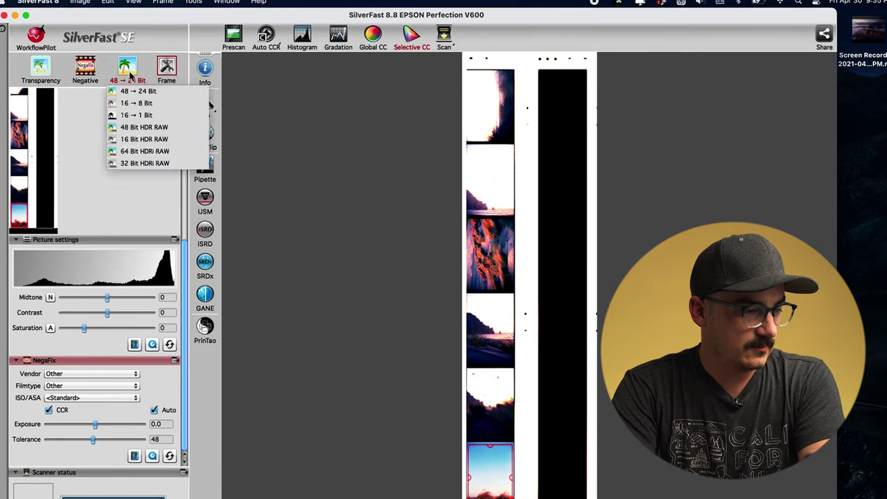
pyautogui.click(157, 127)
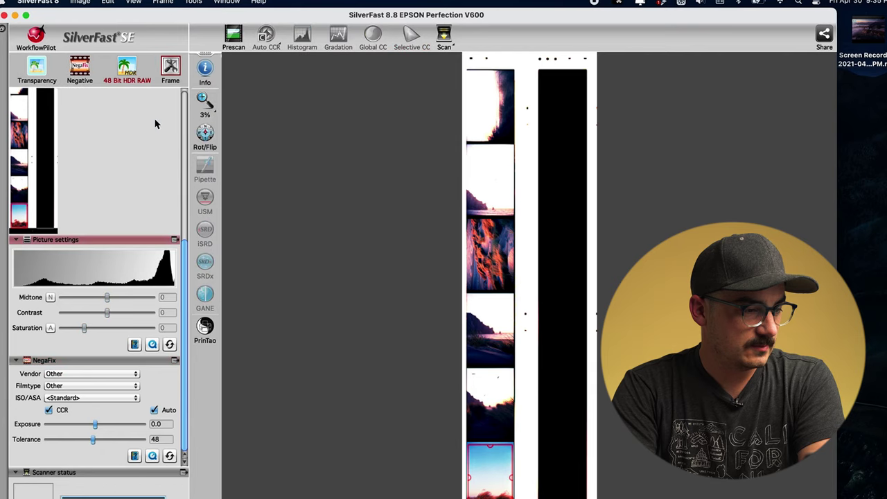
pyautogui.click(129, 74)
pyautogui.click(138, 89)
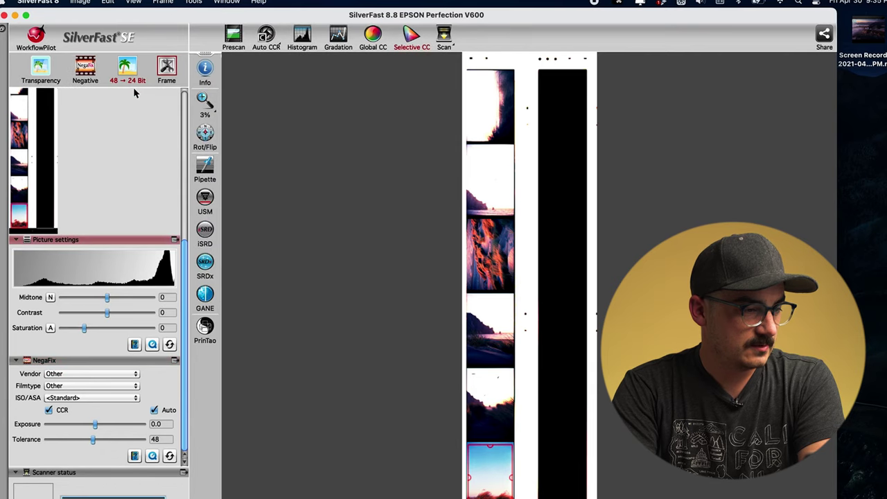
# - Set the output file format to JPEG and the scan resolution to 3200 ppi, trying 6400 ppi in between
pyautogui.click(166, 71)
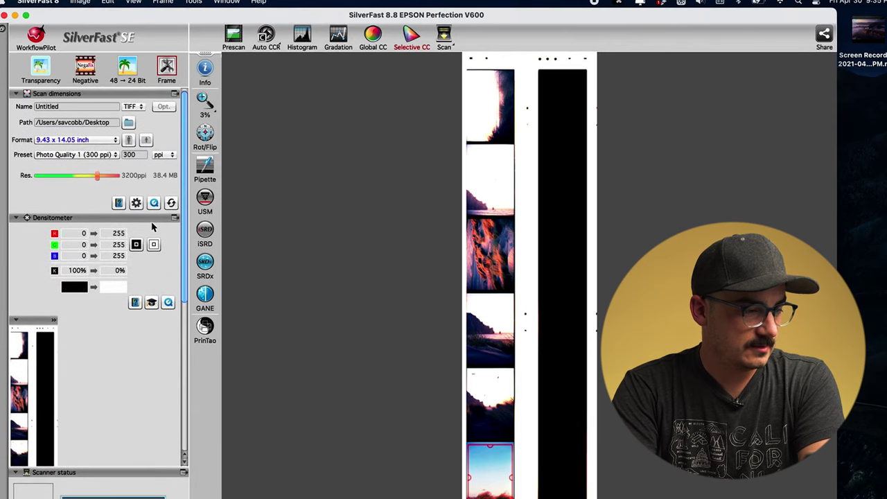
pyautogui.click(139, 106)
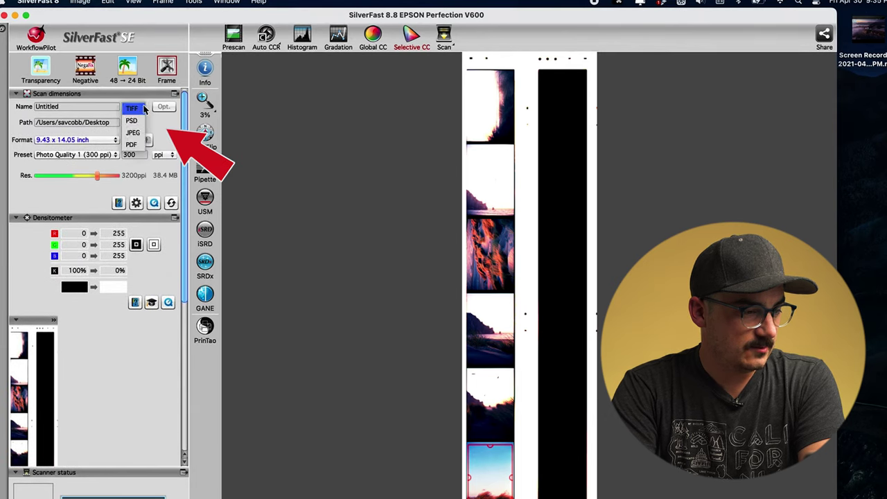
pyautogui.click(132, 132)
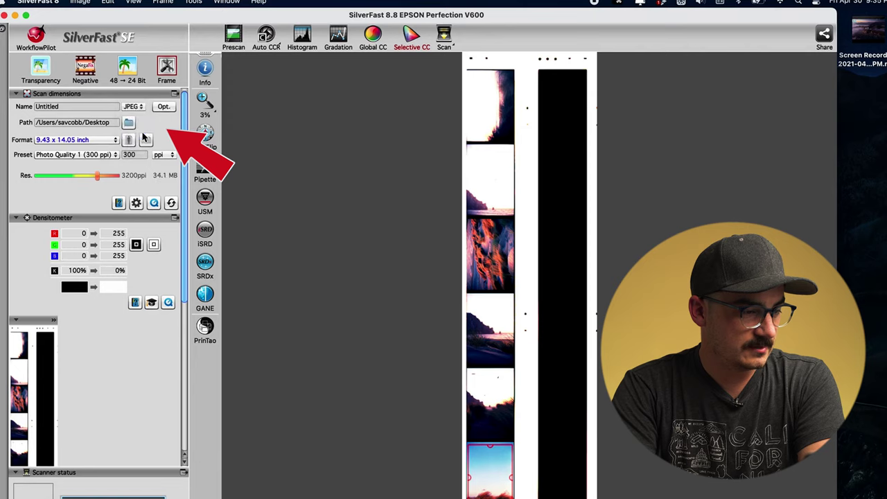
pyautogui.click(133, 106)
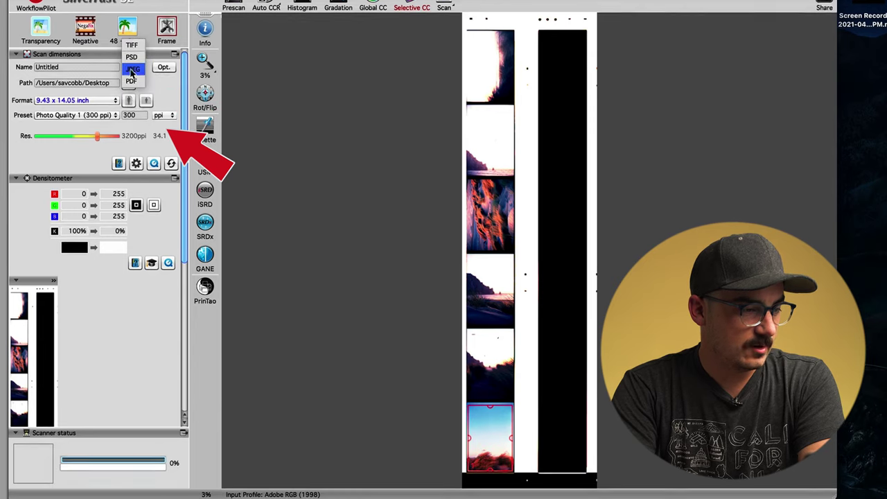
pyautogui.click(134, 72)
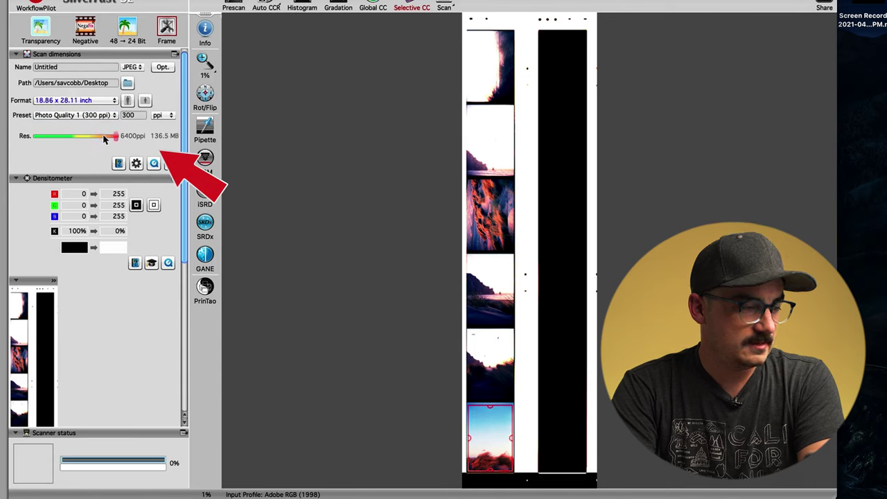
pyautogui.moveTo(100, 138); pyautogui.dragTo(111, 138)
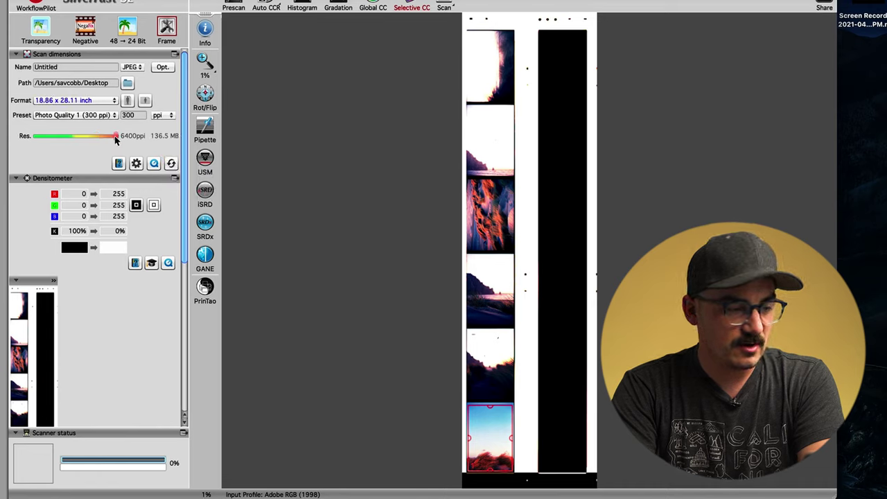
pyautogui.moveTo(112, 139); pyautogui.dragTo(99, 139)
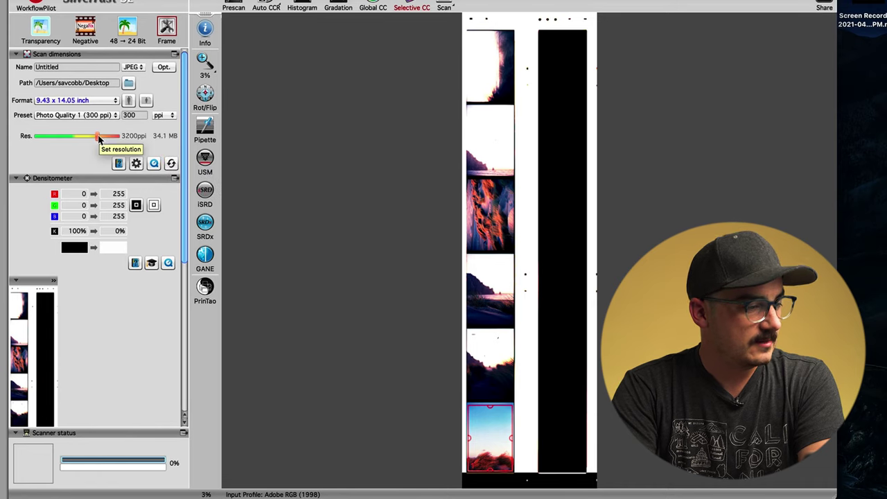
# - Name the scan file Morro Bay and choose the Desktop as its save folder
pyautogui.doubleClick(77, 67)
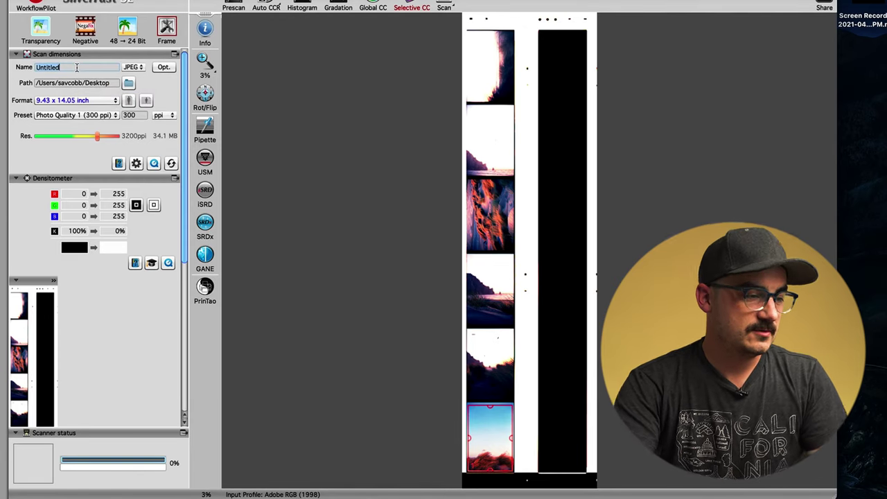
pyautogui.write('Morro Bay')
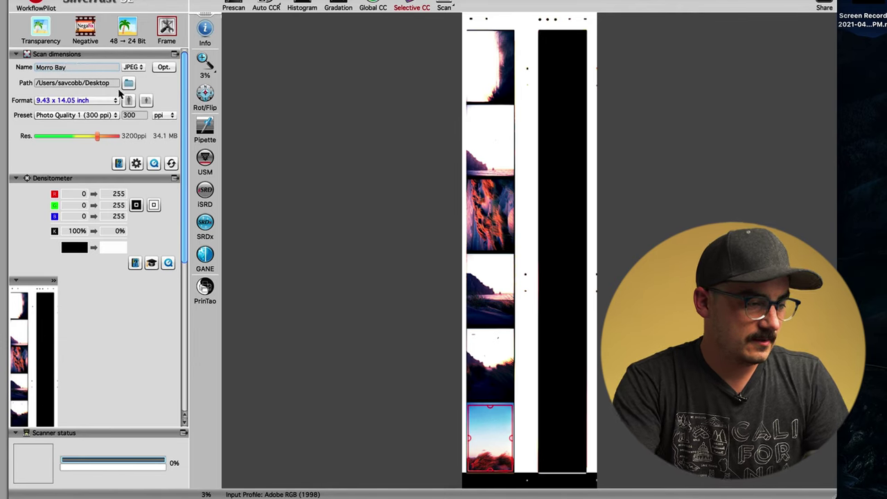
pyautogui.click(128, 83)
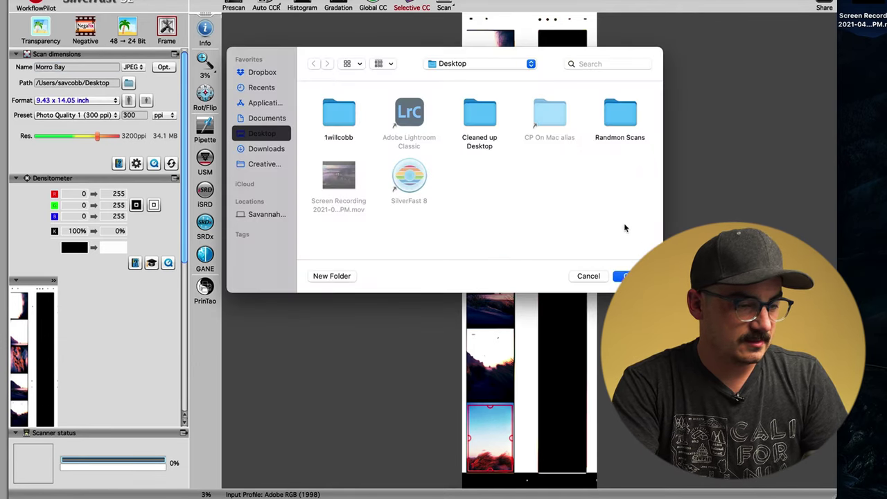
pyautogui.press('Return')
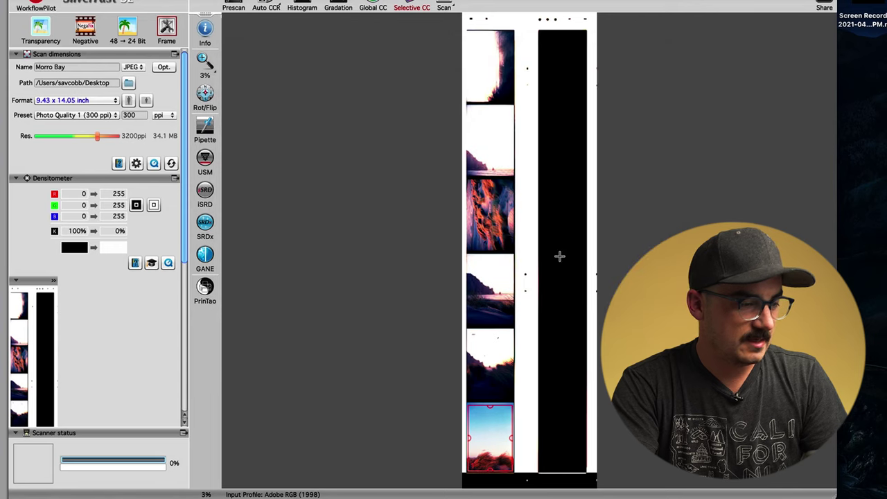
# - Collapse the Densitometer, Navigator, Picture settings and NegaFix sections, and add the Histogram and Gradation tools in collapsed form
pyautogui.click(17, 178)
pyautogui.click(16, 189)
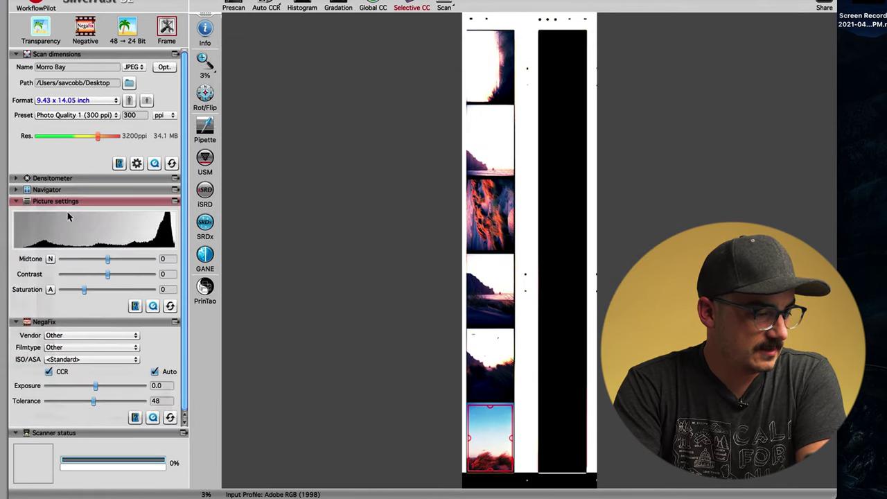
pyautogui.click(16, 201)
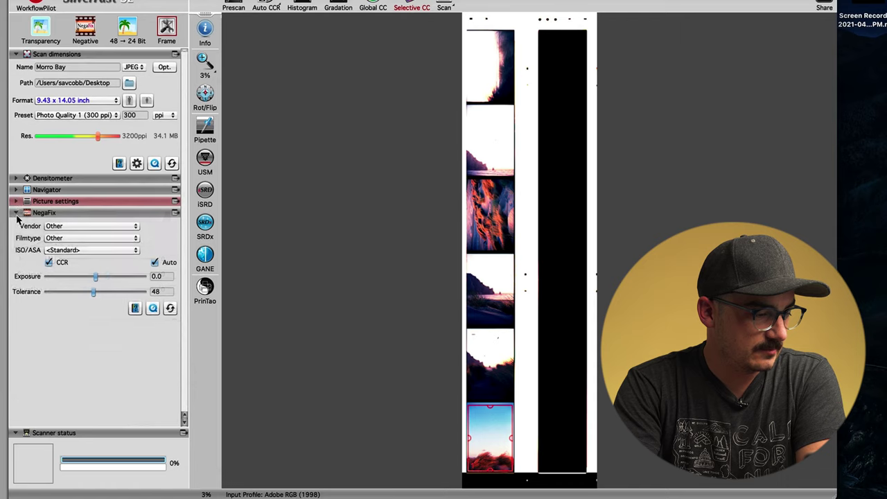
pyautogui.click(16, 213)
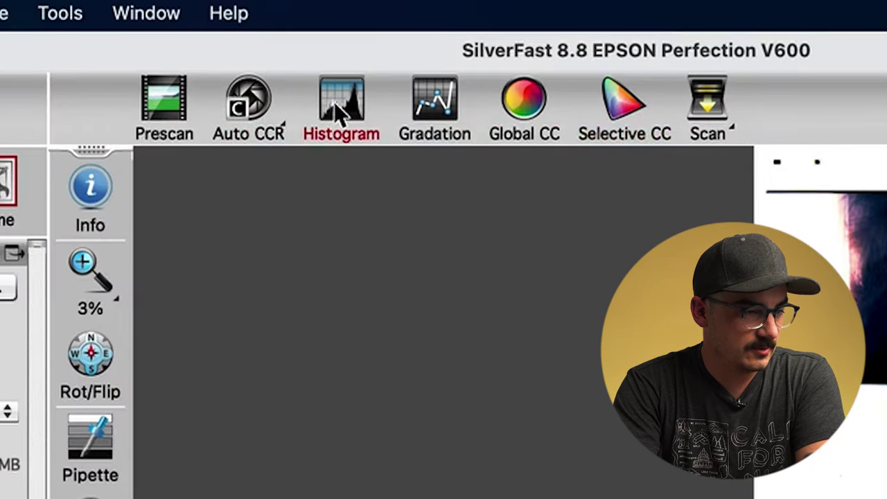
pyautogui.click(431, 111)
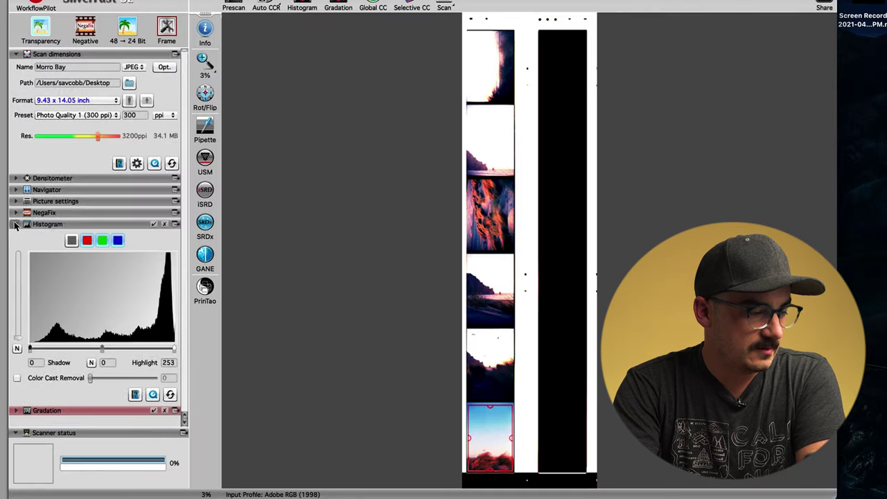
pyautogui.click(15, 223)
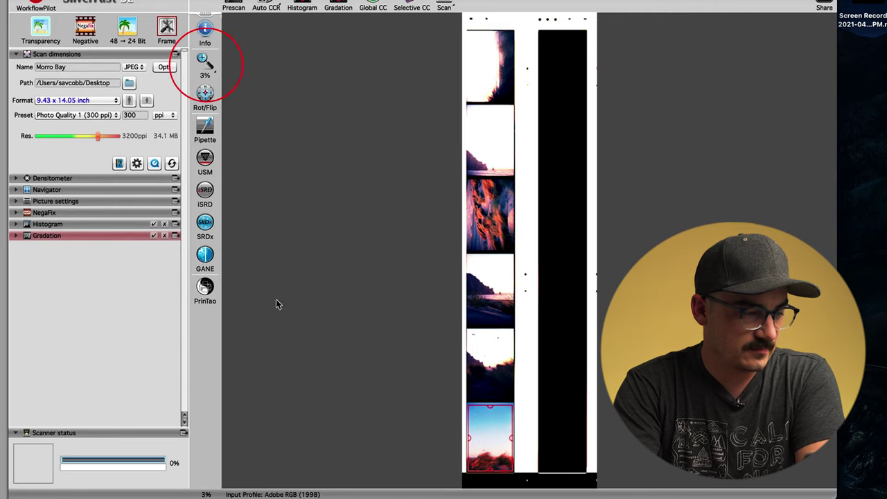
# - Adjust the framed negative's histogram to shadow 0, highlight 255 and midtone -6
pyautogui.click(208, 64)
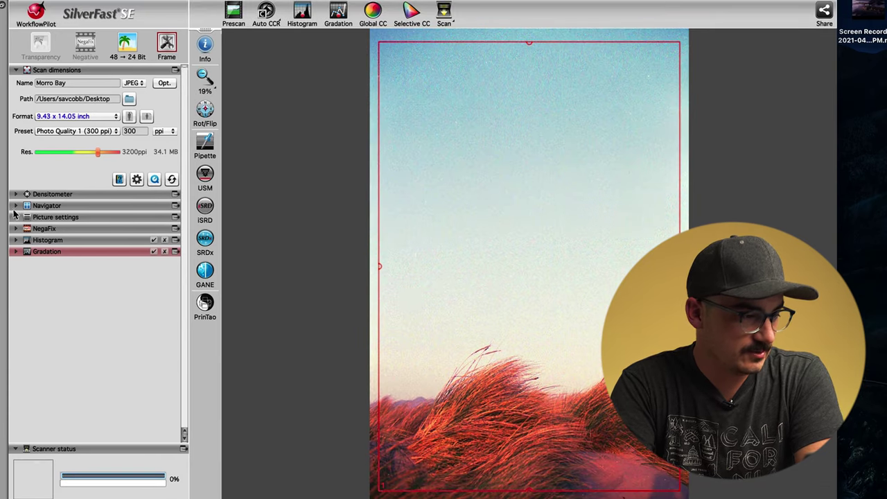
pyautogui.click(16, 240)
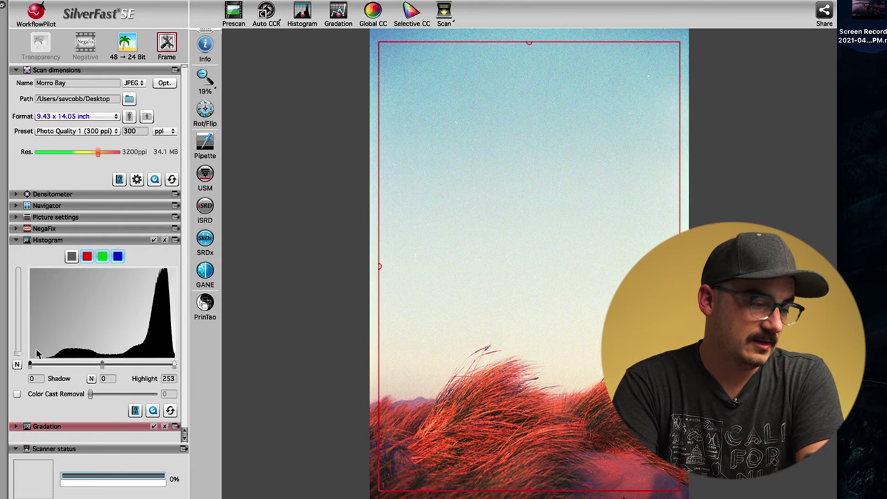
pyautogui.moveTo(30, 368)
pyautogui.mouseDown()
pyautogui.moveTo(60, 372)
pyautogui.moveTo(26, 366)
pyautogui.mouseUp()
pyautogui.moveTo(174, 367)
pyautogui.mouseDown()
pyautogui.moveTo(149, 370)
pyautogui.moveTo(184, 366)
pyautogui.mouseUp()
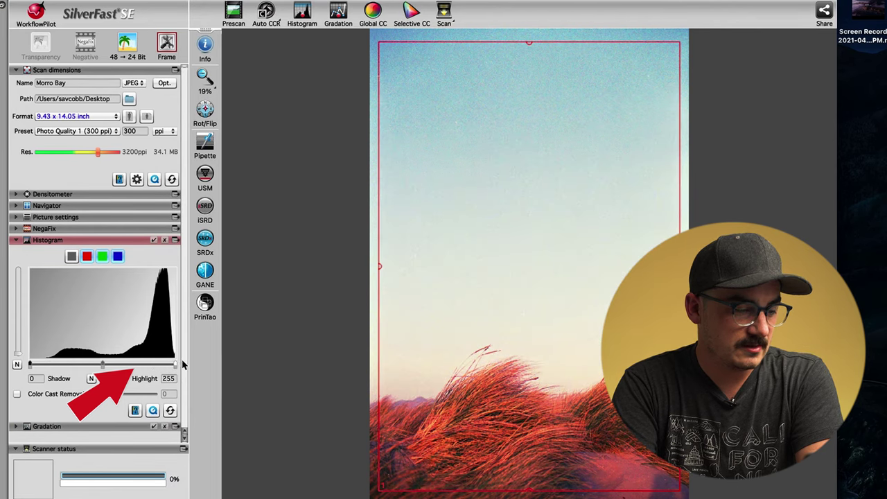
pyautogui.click(108, 367)
pyautogui.moveTo(122, 369); pyautogui.dragTo(76, 349)
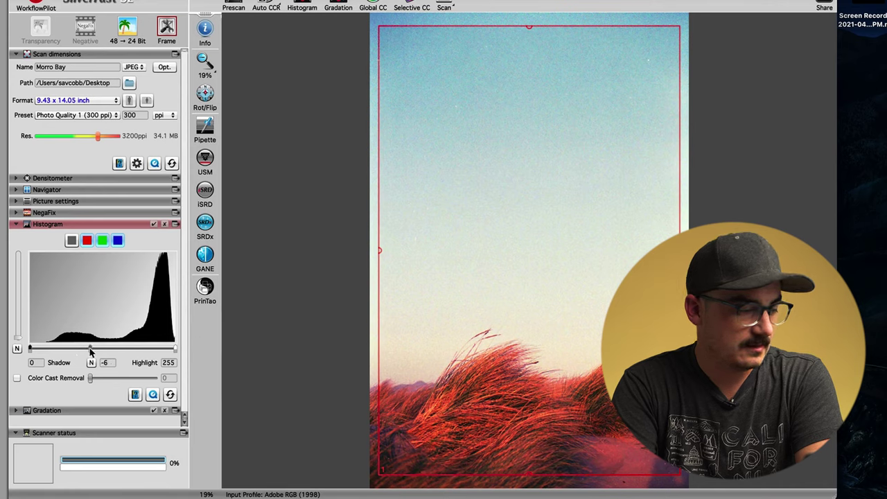
pyautogui.click(15, 179)
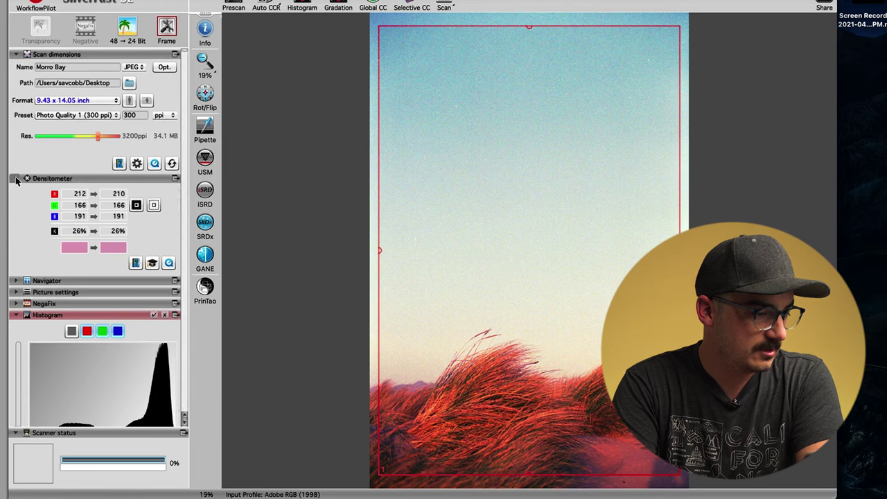
pyautogui.click(16, 179)
pyautogui.click(16, 189)
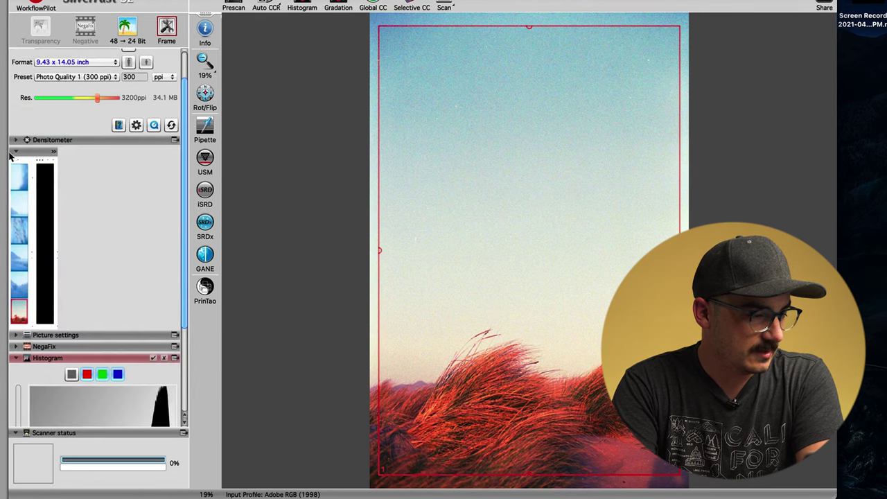
pyautogui.click(17, 155)
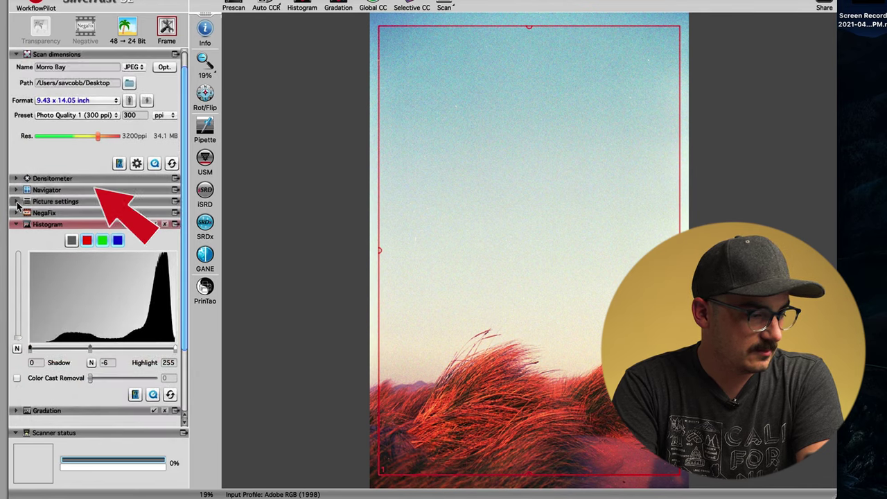
# - Set the picture settings of the framed negative to midtone -11, contrast -4 and saturation 0
pyautogui.click(17, 204)
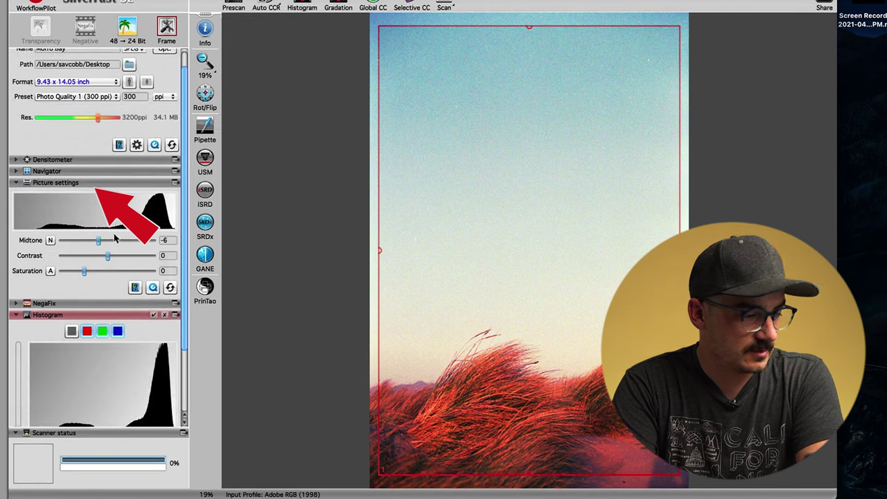
pyautogui.scroll(-3, 114, 238)
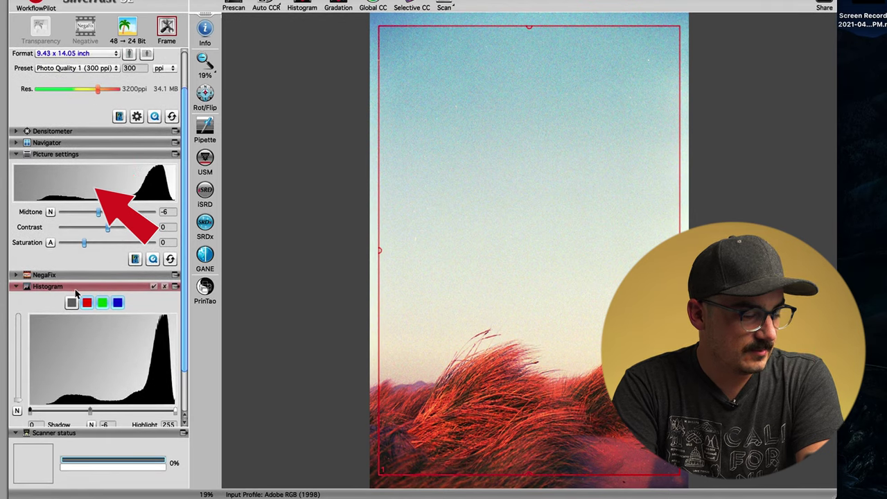
pyautogui.scroll(3, 82, 355)
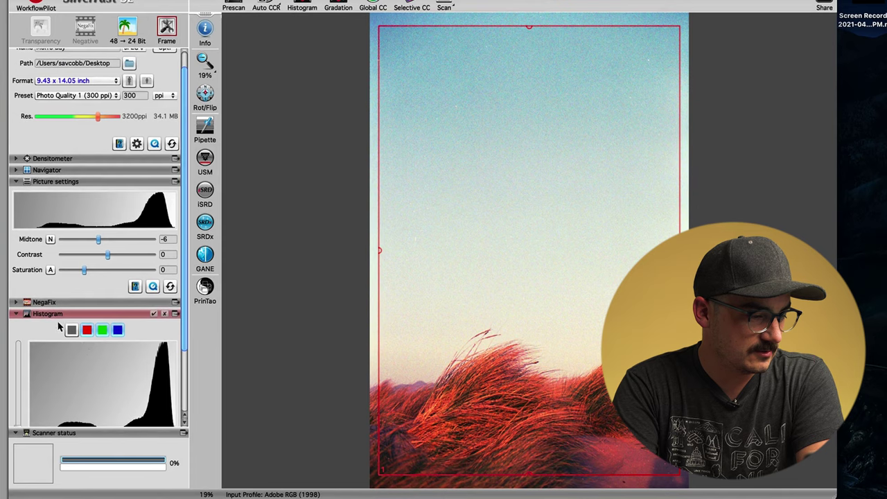
pyautogui.moveTo(98, 239)
pyautogui.mouseDown()
pyautogui.moveTo(111, 239)
pyautogui.moveTo(81, 241)
pyautogui.mouseUp()
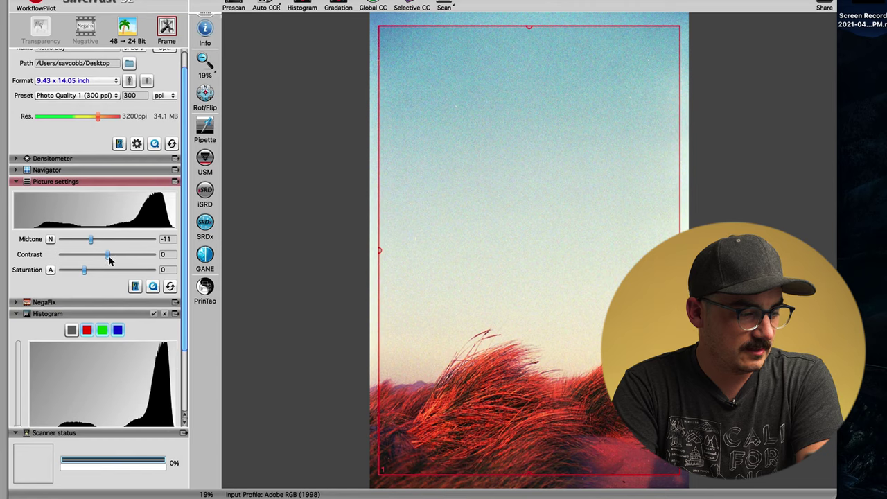
pyautogui.moveTo(124, 258); pyautogui.dragTo(104, 257)
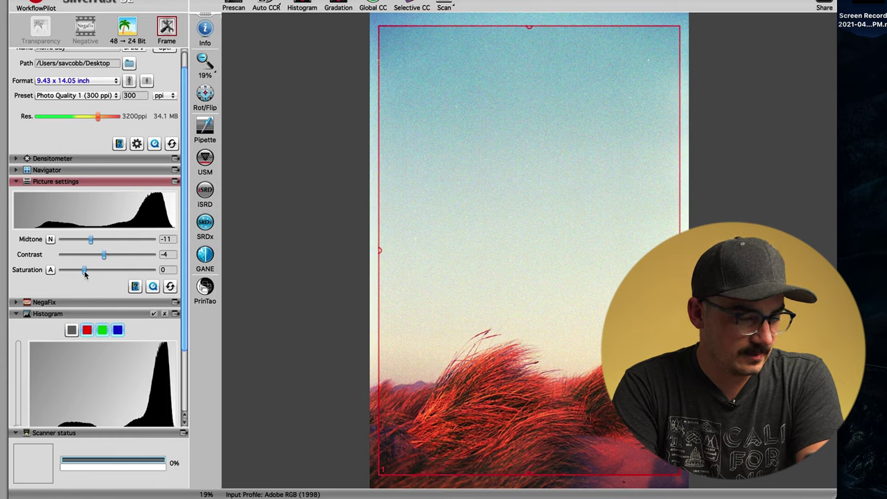
pyautogui.moveTo(88, 273)
pyautogui.mouseDown()
pyautogui.moveTo(99, 274)
pyautogui.moveTo(85, 274)
pyautogui.mouseUp()
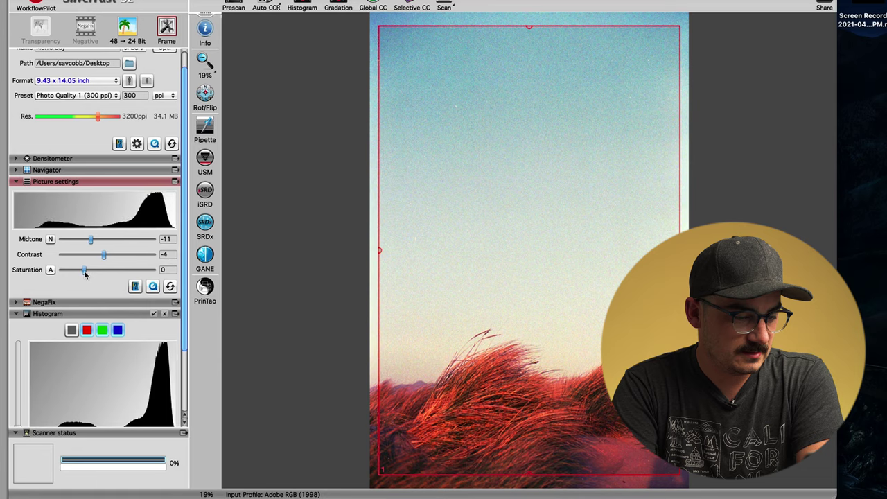
# - Set the framed negative's NegaFix profile to Kodak Max, ISO 400, with exposure -1.1 and tolerance 68
pyautogui.scroll(-2, 111, 228)
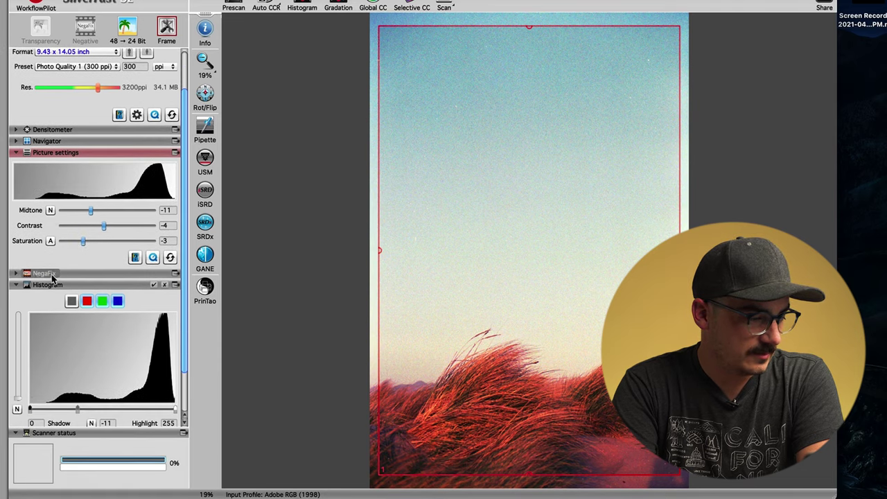
pyautogui.click(17, 274)
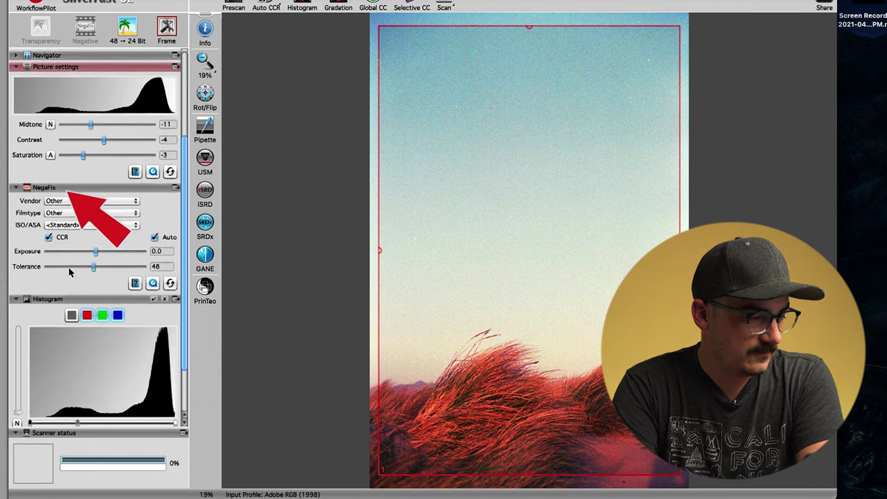
pyautogui.scroll(-1, 69, 197)
pyautogui.click(69, 179)
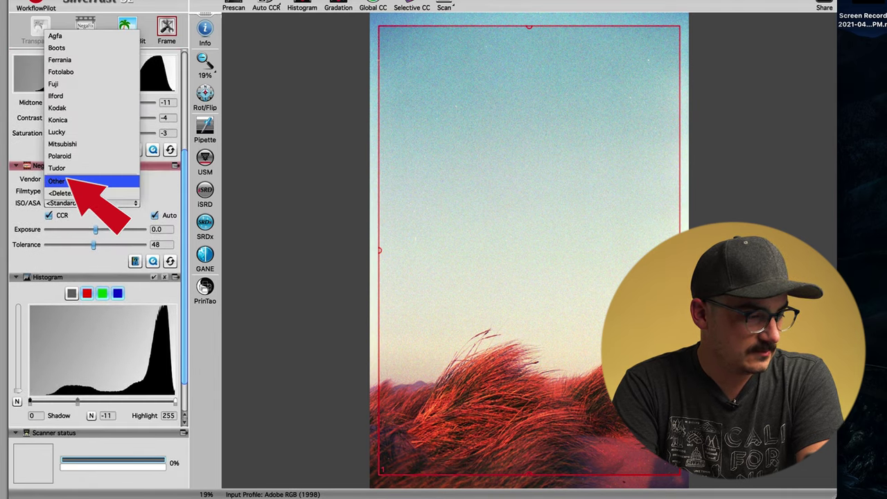
pyautogui.click(83, 109)
pyautogui.click(107, 190)
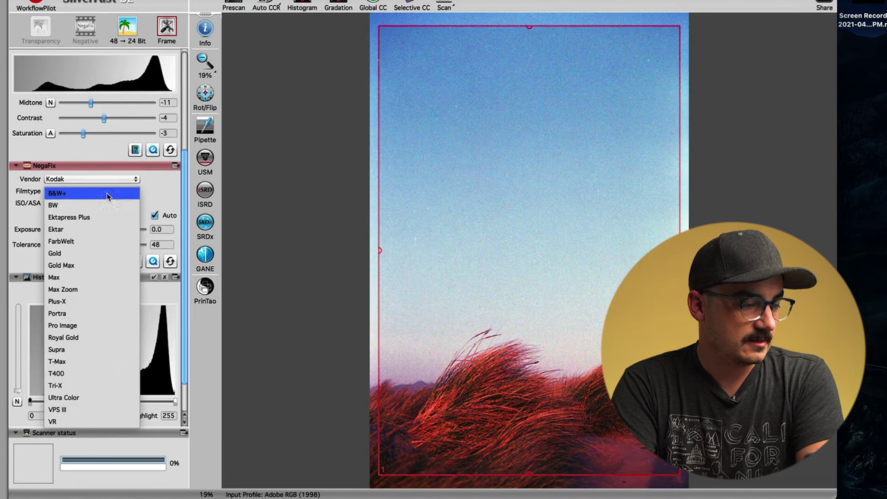
pyautogui.click(90, 280)
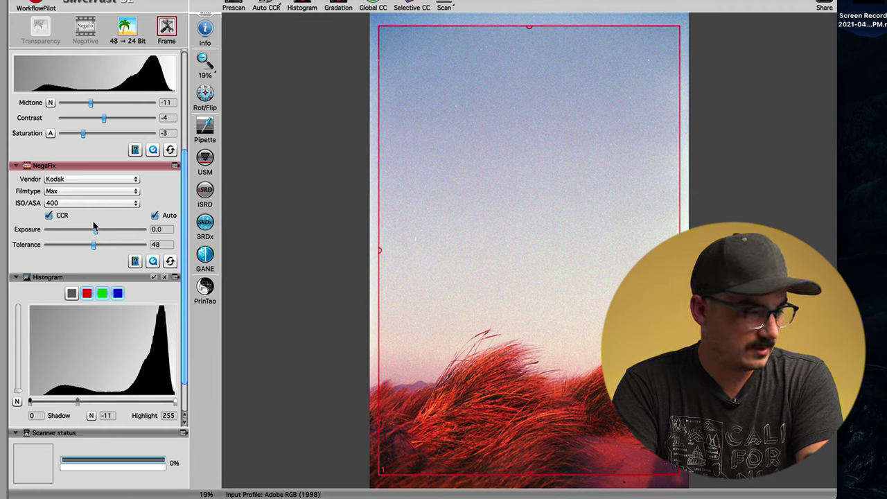
pyautogui.moveTo(96, 235); pyautogui.dragTo(64, 238)
pyautogui.moveTo(144, 230); pyautogui.dragTo(133, 255)
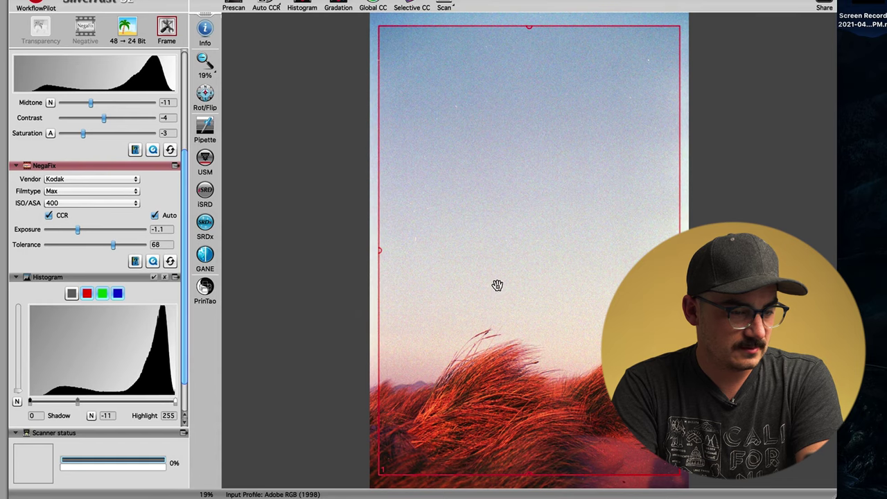
# - Collapse the Histogram and NegaFix sections, expand Gradation, and set the gradation midtone to -15
pyautogui.scroll(-2, 17, 236)
pyautogui.click(16, 234)
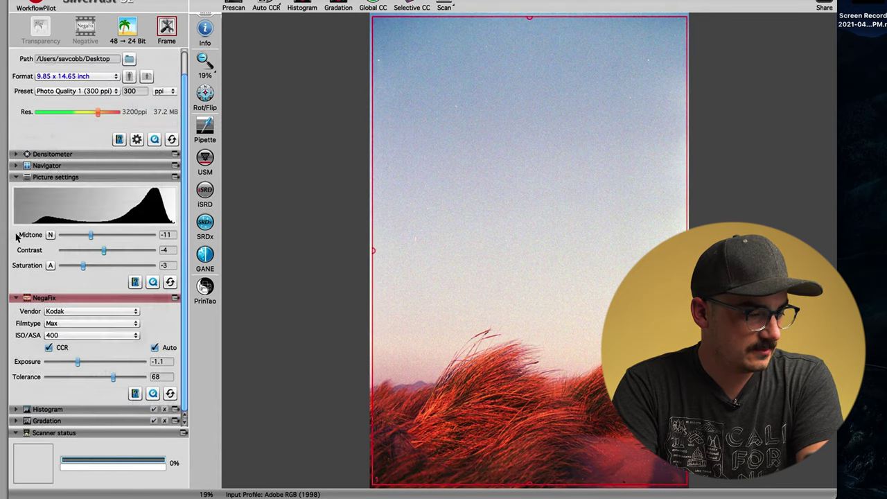
pyautogui.click(16, 297)
pyautogui.click(16, 342)
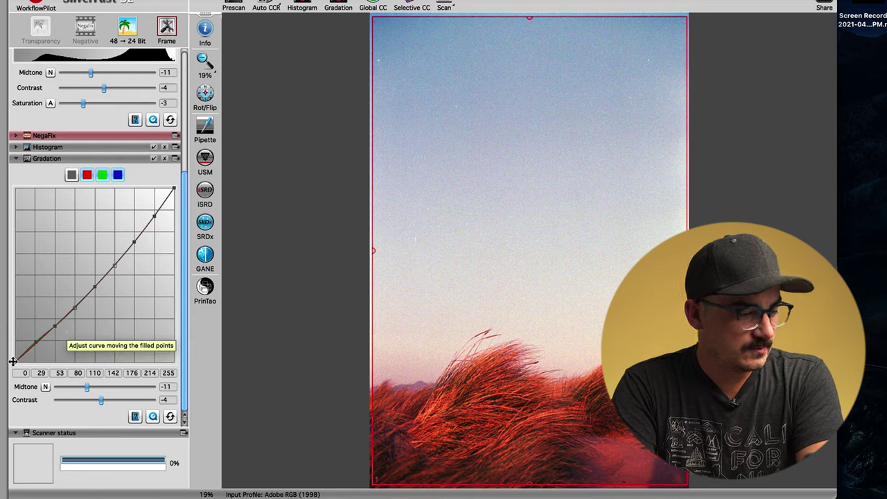
pyautogui.moveTo(14, 361); pyautogui.dragTo(13, 303)
pyautogui.moveTo(15, 361)
pyautogui.mouseDown()
pyautogui.moveTo(16, 317)
pyautogui.moveTo(14, 361)
pyautogui.mouseUp()
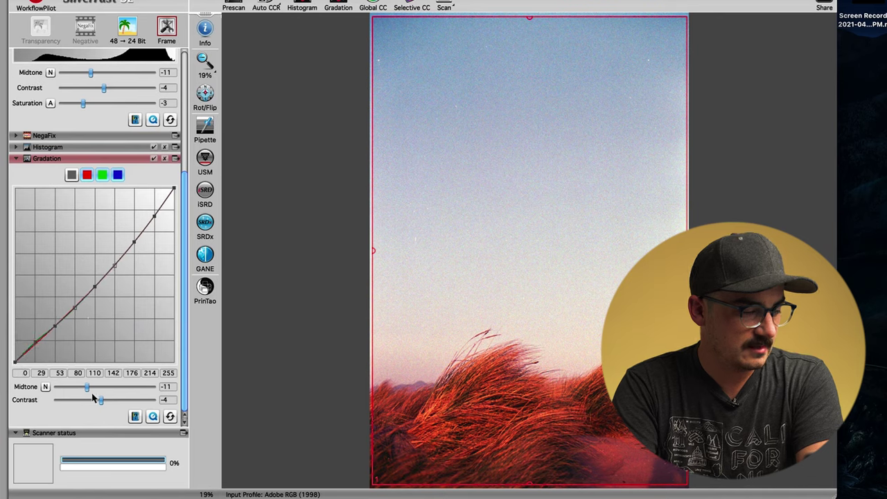
pyautogui.moveTo(87, 387)
pyautogui.mouseDown()
pyautogui.moveTo(118, 387)
pyautogui.moveTo(64, 390)
pyautogui.moveTo(77, 394)
pyautogui.mouseUp()
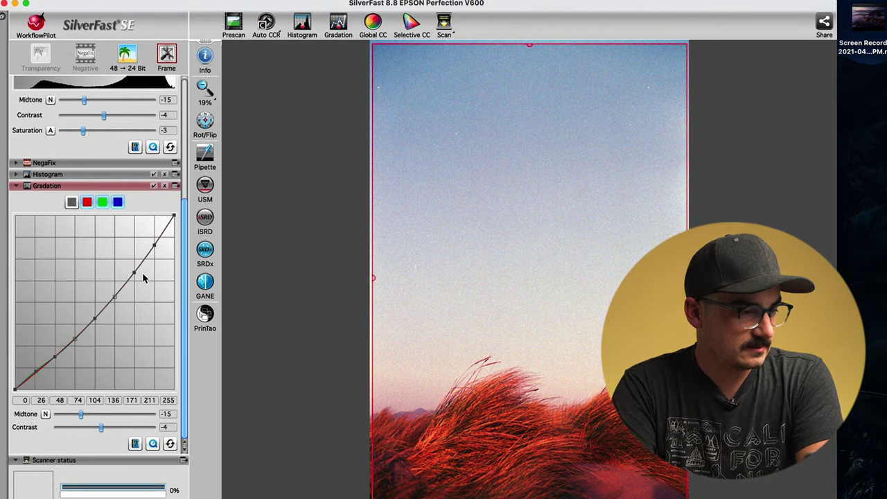
# - Scan the framed negative to the Desktop as the Morro Bay JPEG
pyautogui.scroll(5, 142, 273)
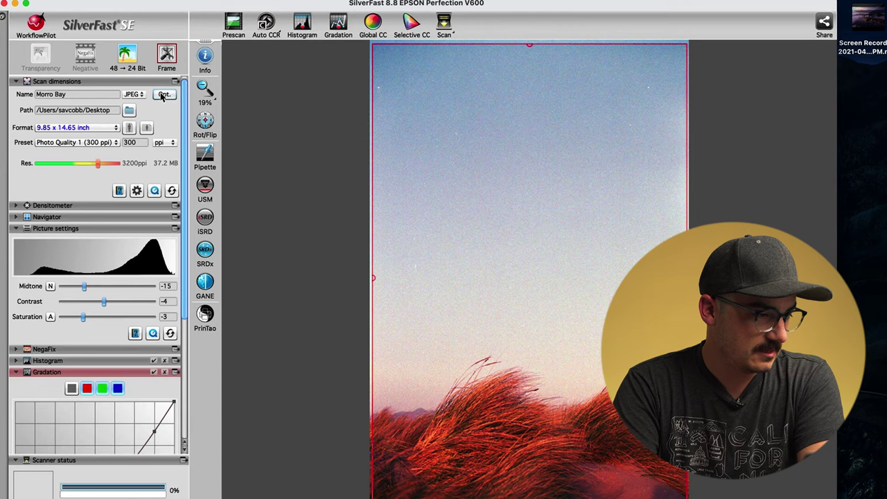
pyautogui.scroll(-5, 141, 287)
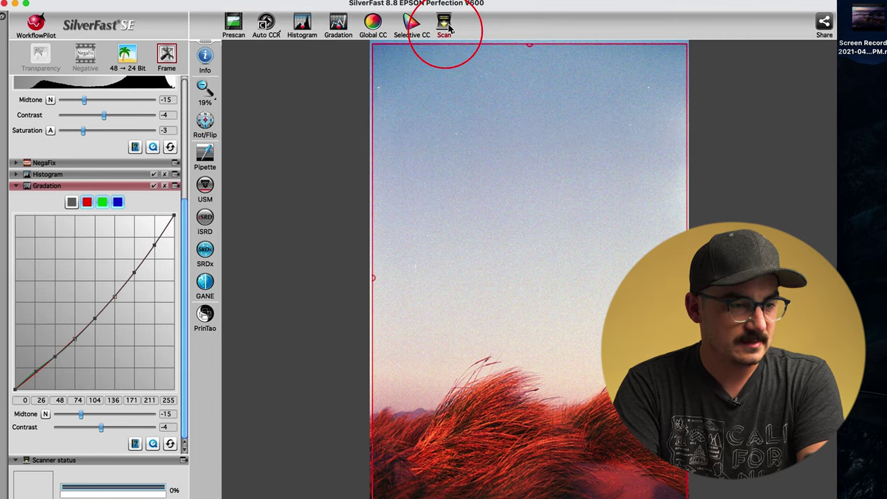
pyautogui.click(445, 26)
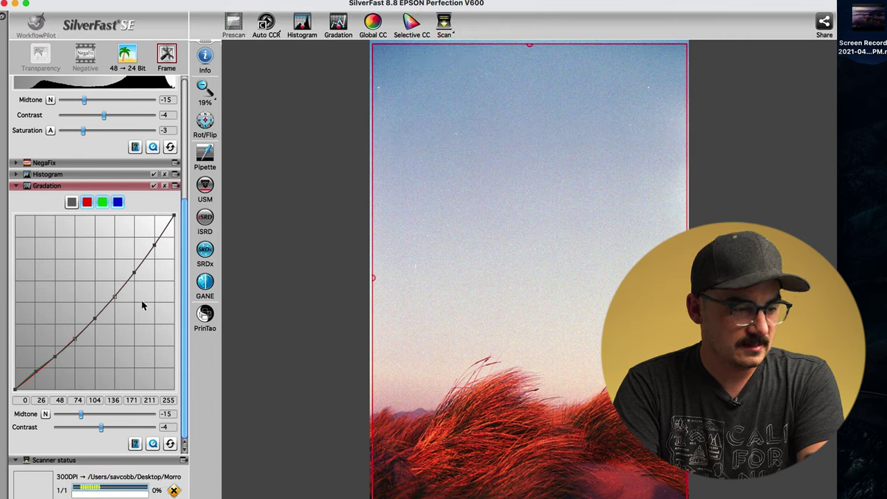
pyautogui.scroll(5, 143, 301)
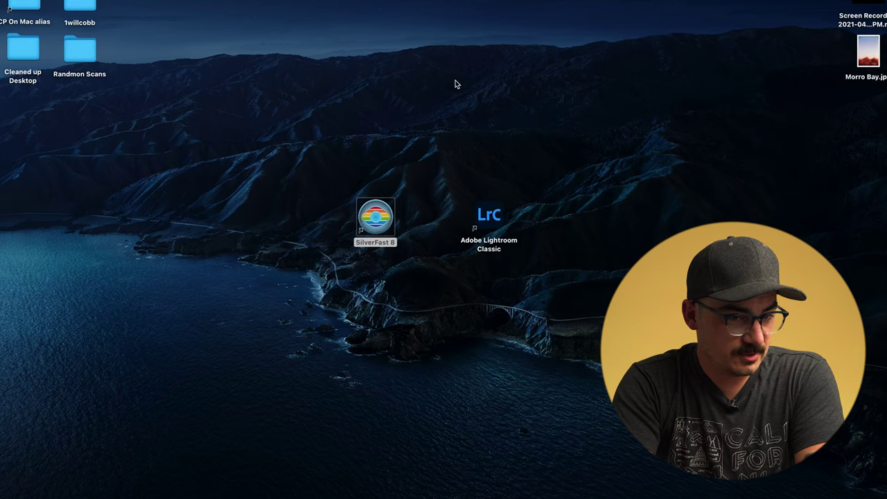
# - Preview the scanned Morro Bay JPEG from the Desktop
pyautogui.click(865, 55)
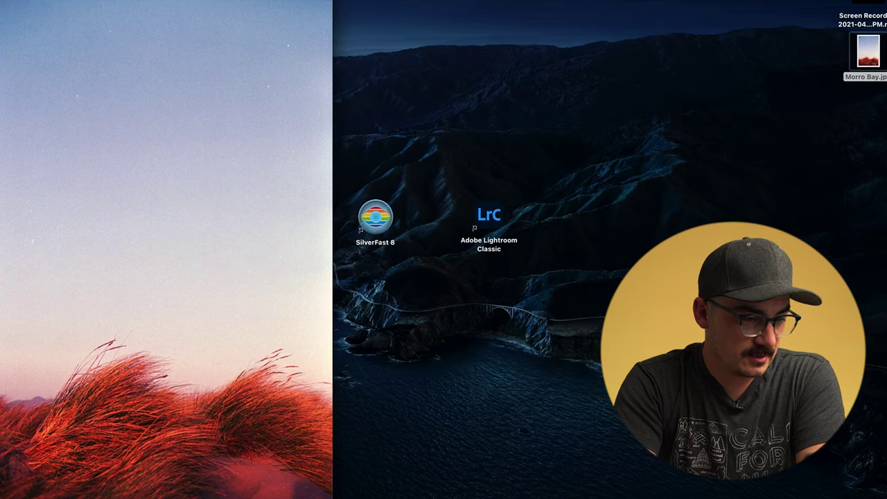
pyautogui.press('super+shift+4')
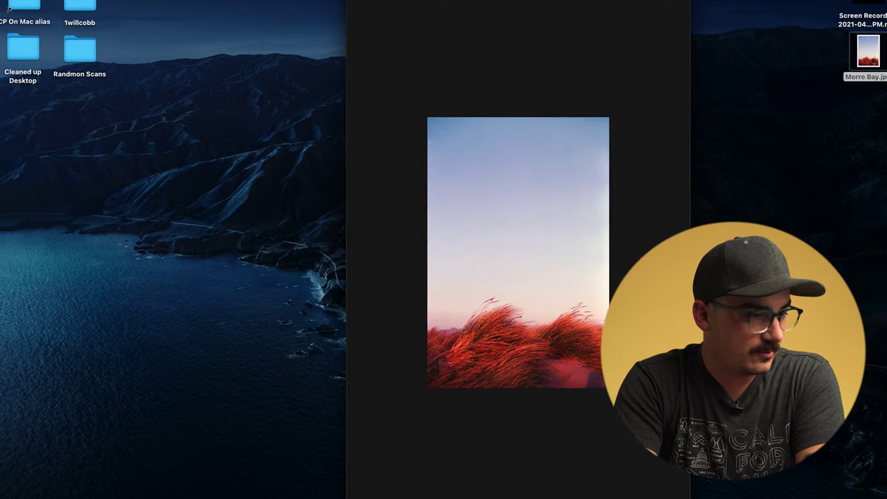
pyautogui.click(92, 4)
pyautogui.doubleClick(91, 5)
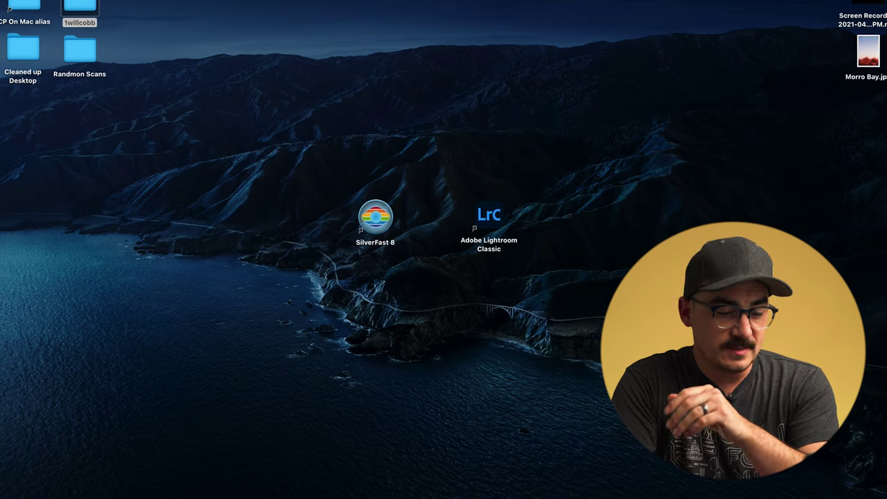
# - Switch back to SilverFast 8 and find the frames automatically using the Filmstrip 35 mm holder option
pyautogui.click(822, 494)
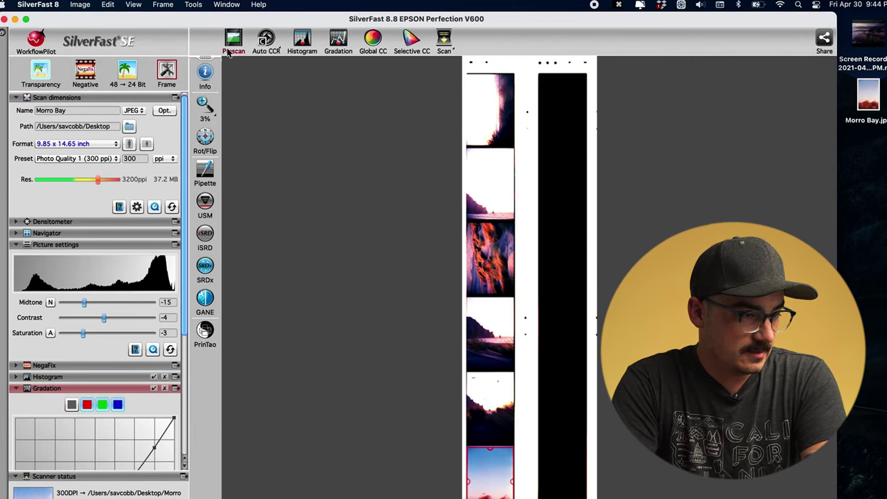
pyautogui.click(163, 5)
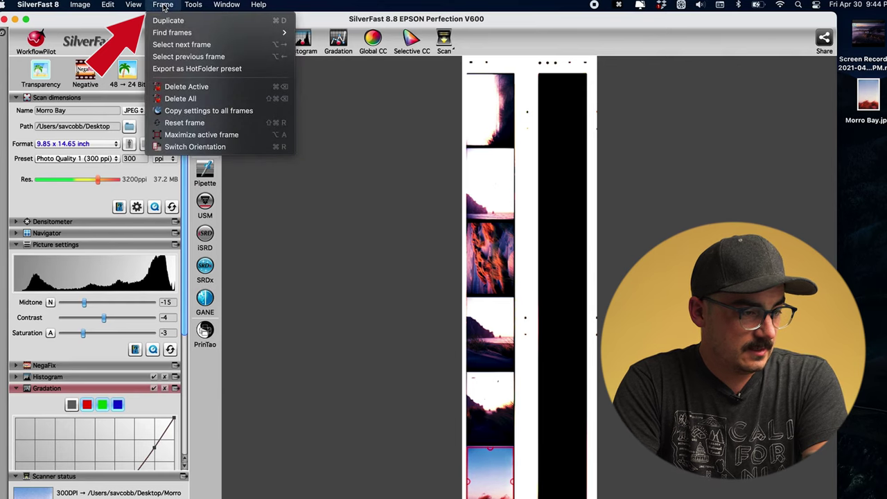
pyautogui.moveTo(168, 33)
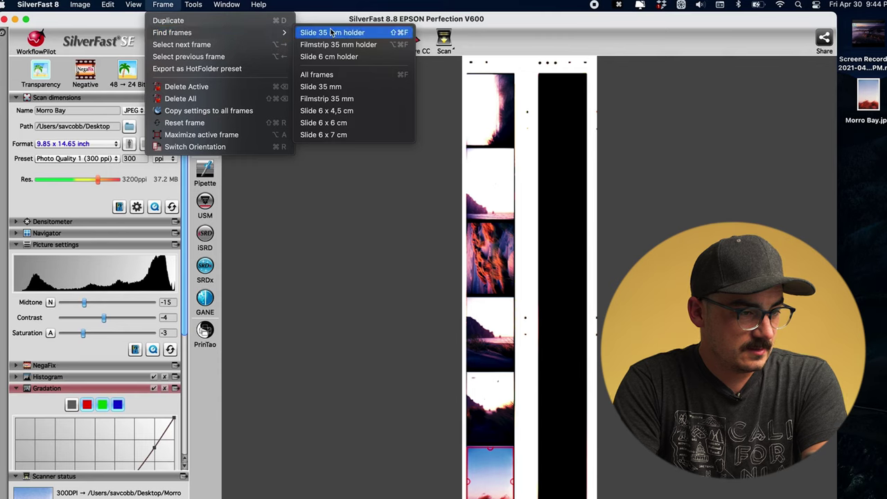
pyautogui.click(379, 46)
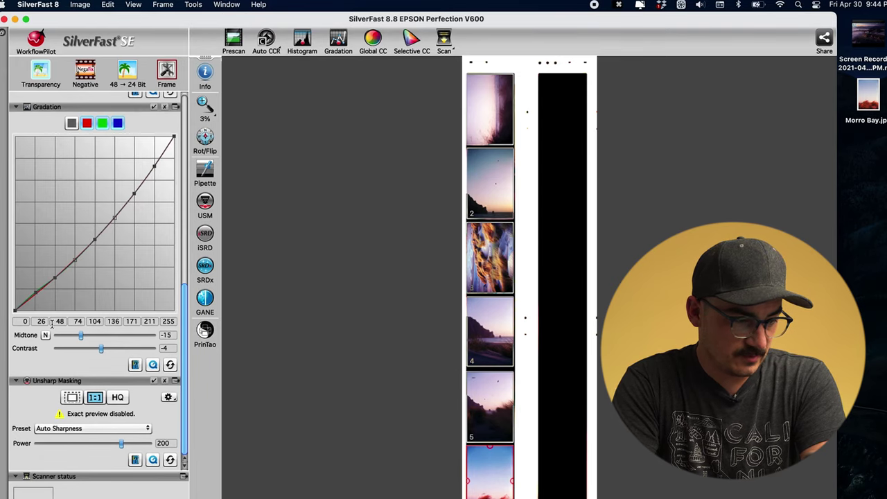
# - Examine the detected filmstrip frames and their scan settings by selecting the frames individually
pyautogui.scroll(10, 119, 361)
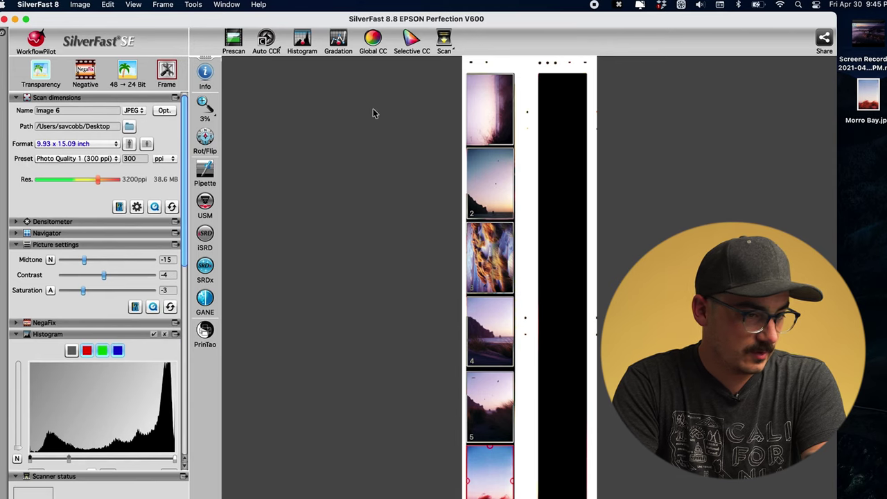
pyautogui.click(491, 119)
pyautogui.click(496, 255)
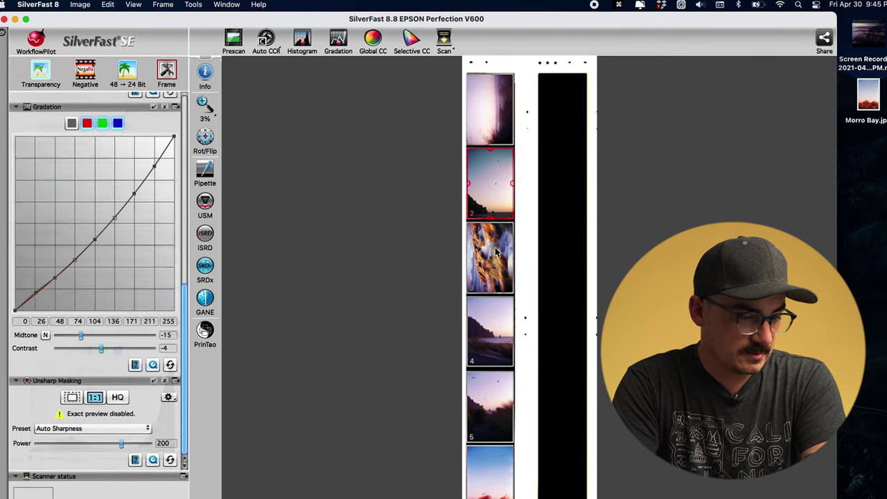
pyautogui.click(490, 332)
pyautogui.click(491, 408)
pyautogui.click(491, 493)
pyautogui.click(500, 412)
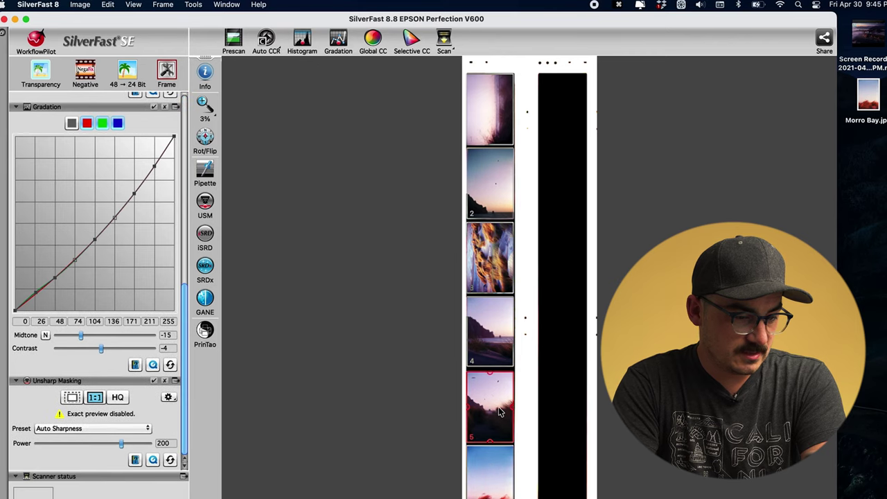
pyautogui.click(486, 276)
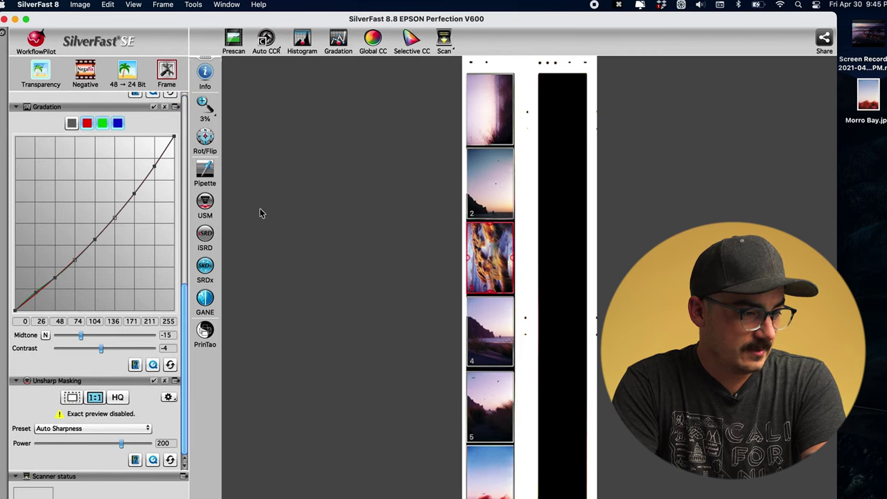
# - Try setting up a batch scan named Morro bay with an active index starting at 1 and no space before it
pyautogui.click(85, 7)
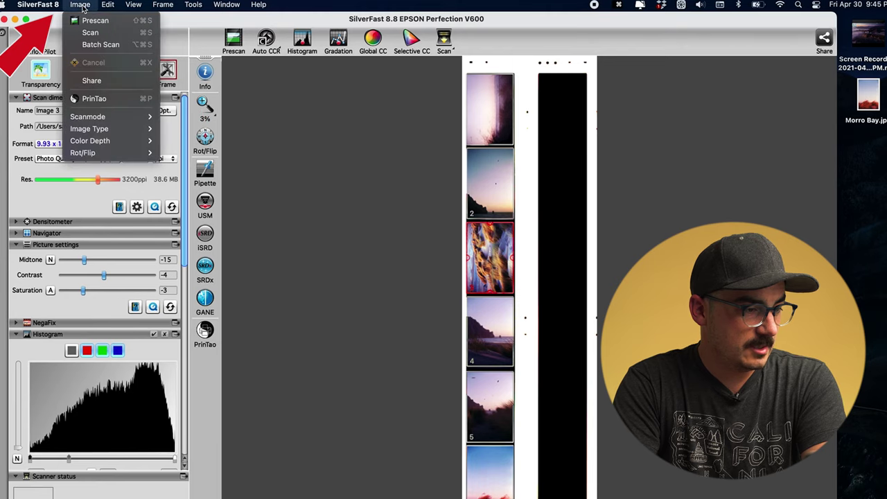
pyautogui.click(91, 46)
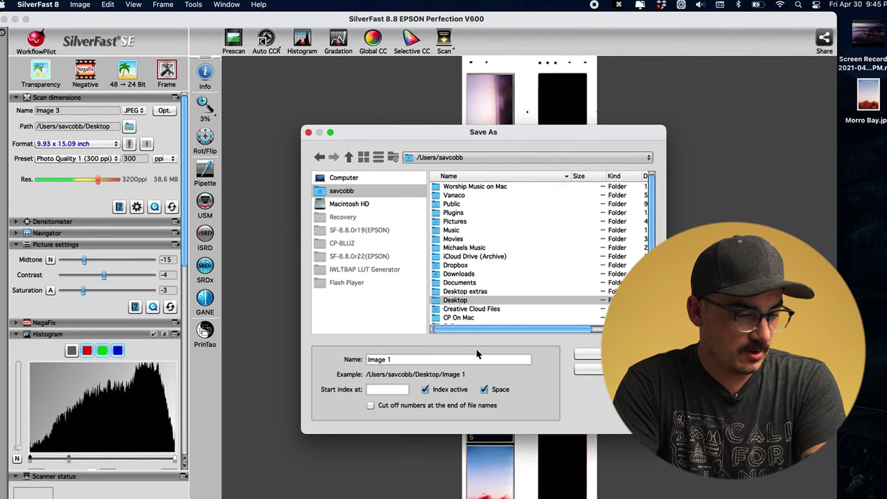
pyautogui.click(407, 360)
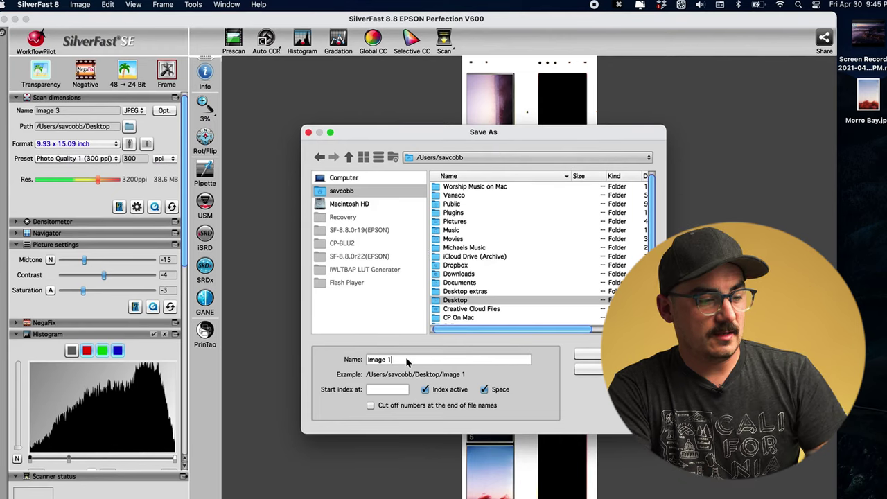
pyautogui.tripleClick(407, 361)
pyautogui.write('Morro bay')
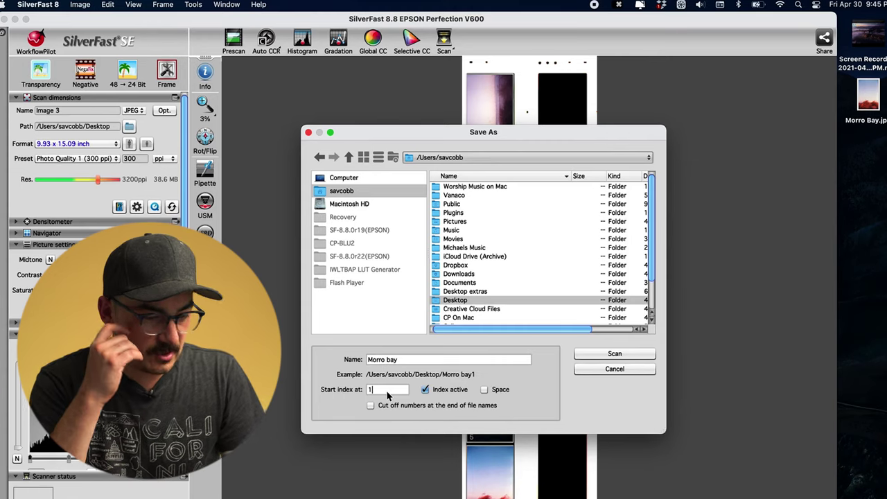
pyautogui.click(425, 390)
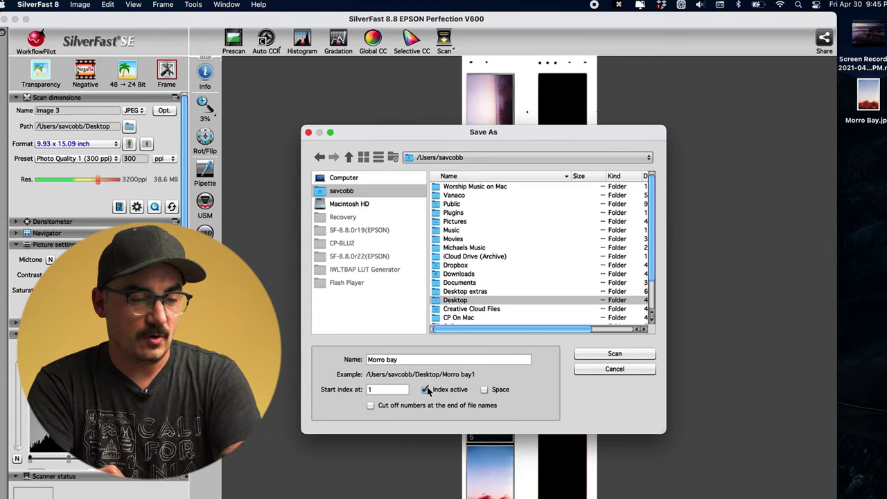
pyautogui.click(615, 369)
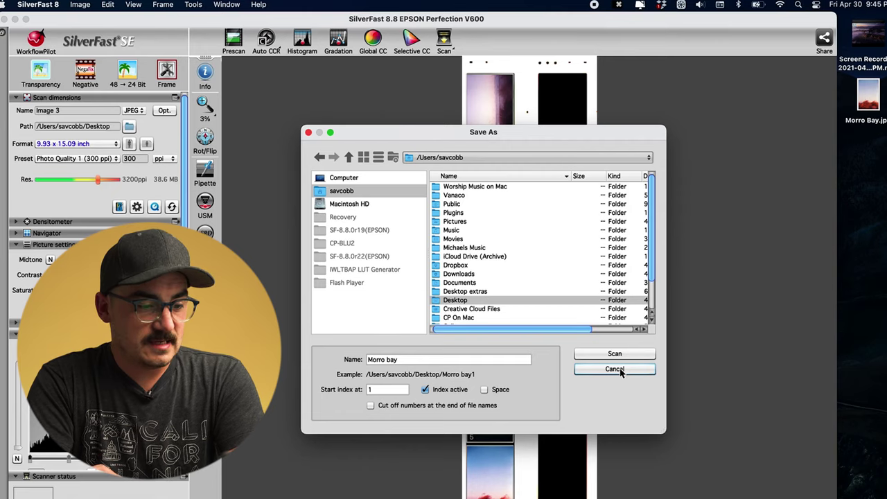
pyautogui.click(614, 369)
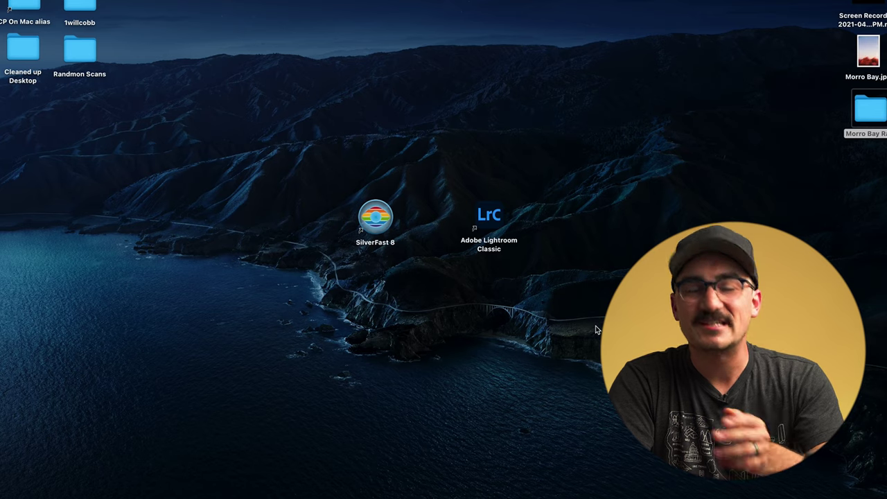
# - Launch Adobe Lightroom Classic and open the photo import window from its Library
pyautogui.click(489, 216)
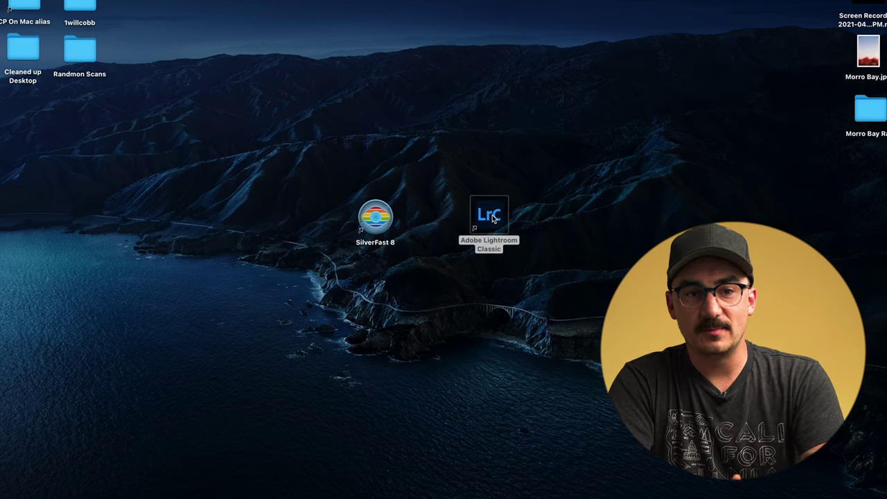
pyautogui.doubleClick(492, 217)
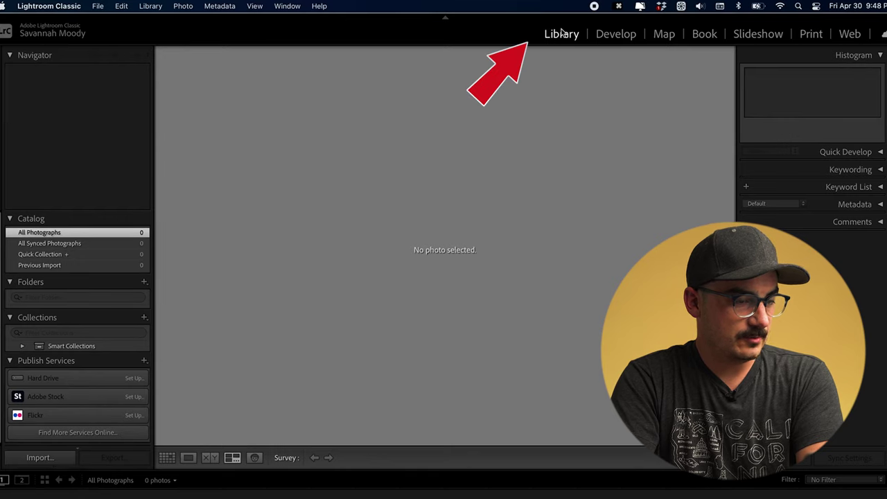
pyautogui.click(40, 458)
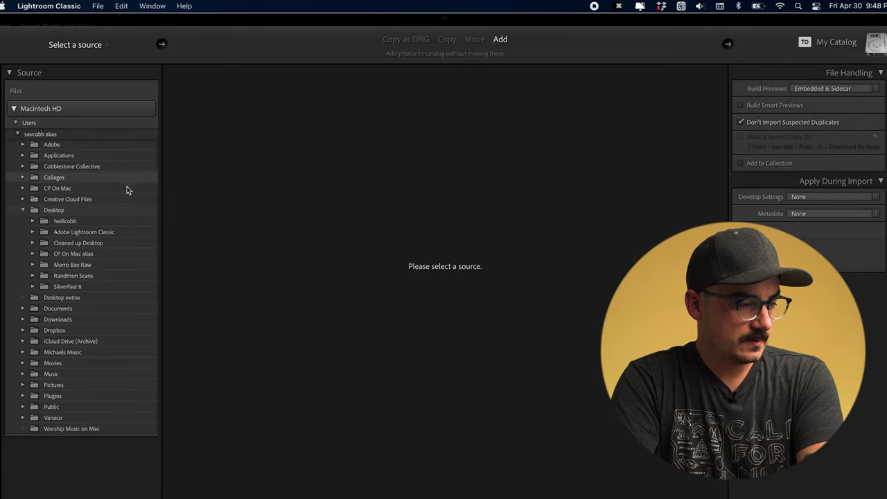
# - Import the photos from the Desktop folder into the catalog and open Morro Bay.jpg in the Develop module
pyautogui.click(89, 210)
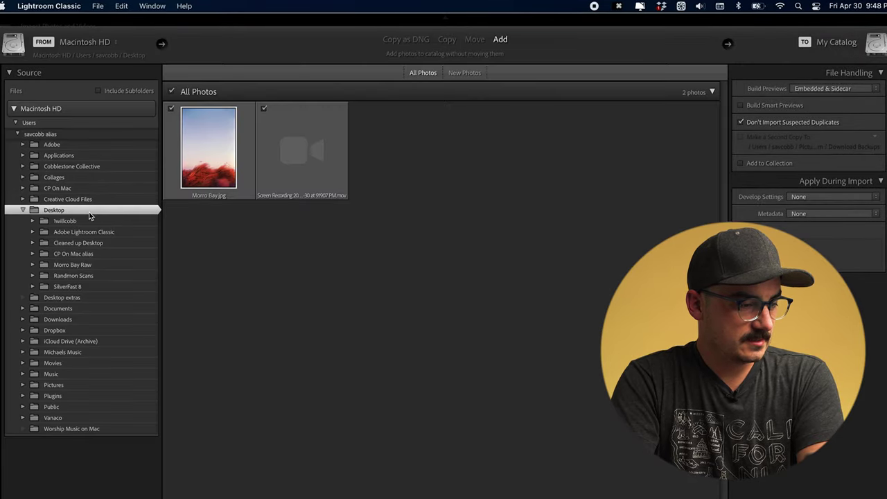
pyautogui.click(183, 123)
pyautogui.press('Return')
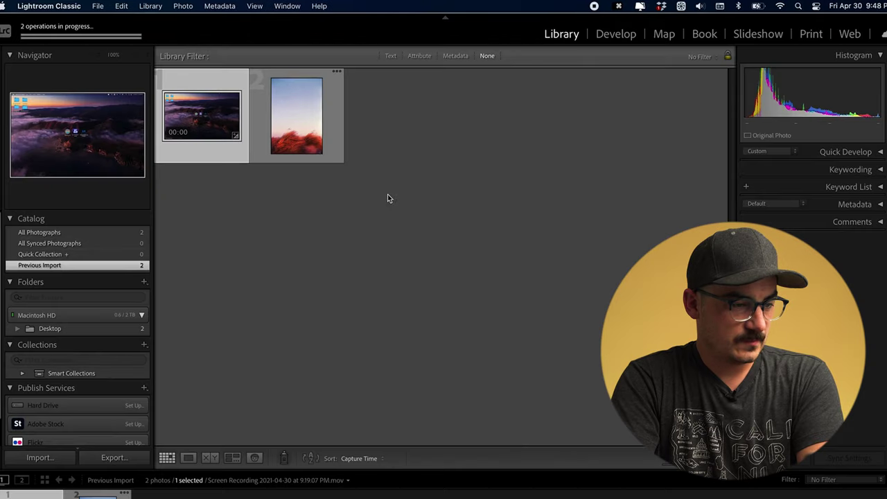
pyautogui.click(339, 135)
pyautogui.click(616, 34)
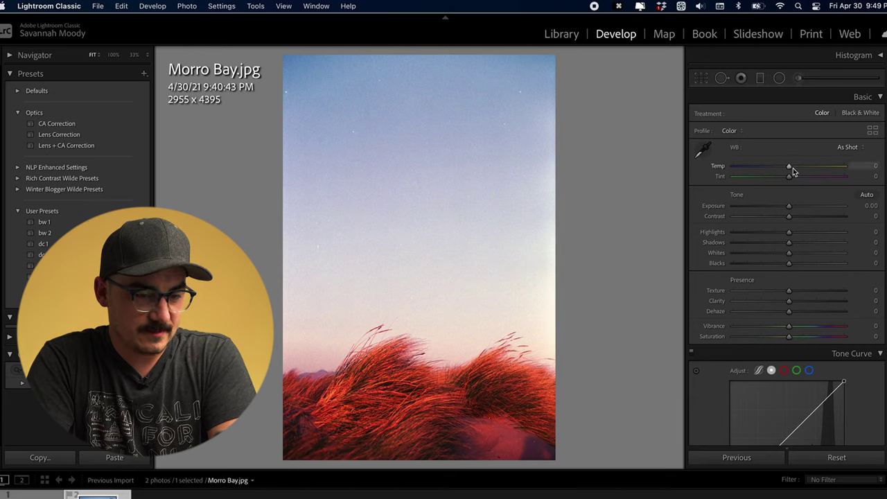
# - Set Temp to -10, Tint to -13, Exposure to -0.20, Contrast to -37, Highlights to -27, Shadows to -21 and Blacks to +10
pyautogui.moveTo(789, 168); pyautogui.dragTo(785, 167)
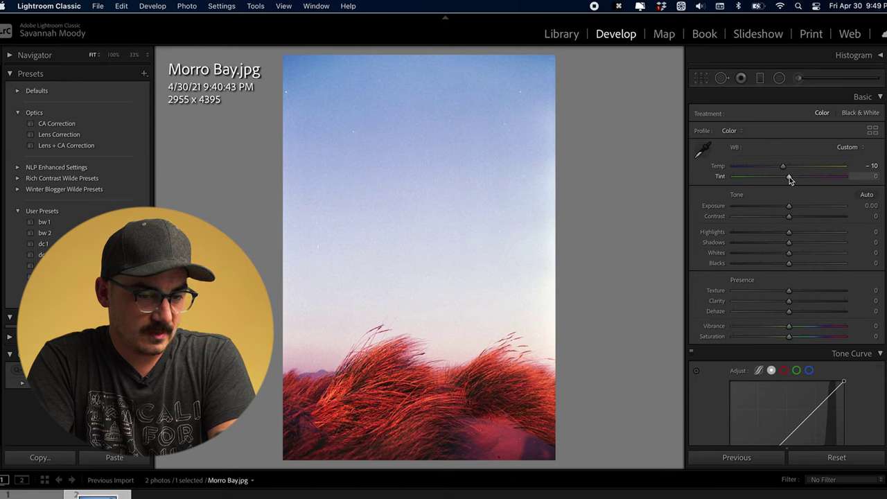
pyautogui.moveTo(790, 179); pyautogui.dragTo(782, 179)
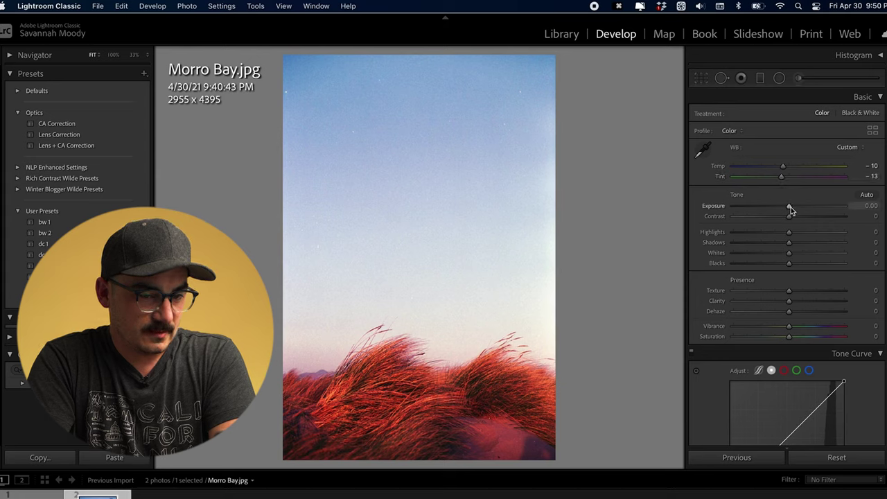
pyautogui.moveTo(790, 207); pyautogui.dragTo(787, 208)
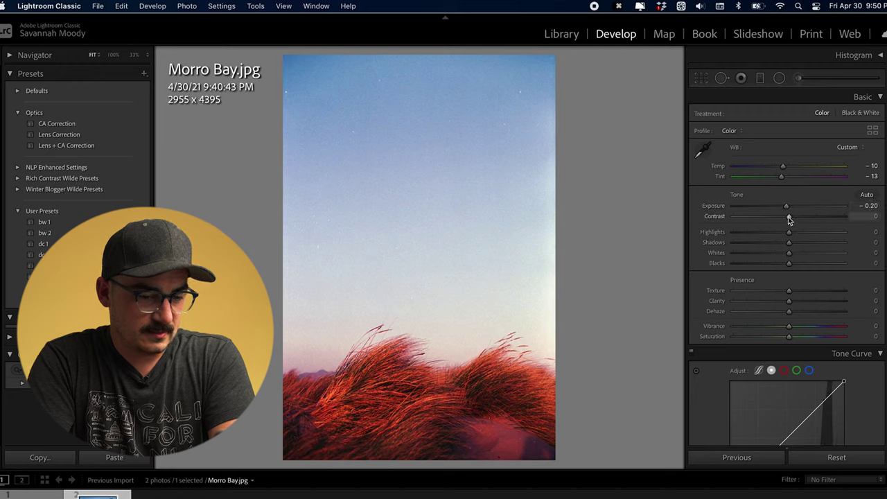
pyautogui.moveTo(782, 219); pyautogui.dragTo(794, 264)
pyautogui.scroll(-1, 764, 301)
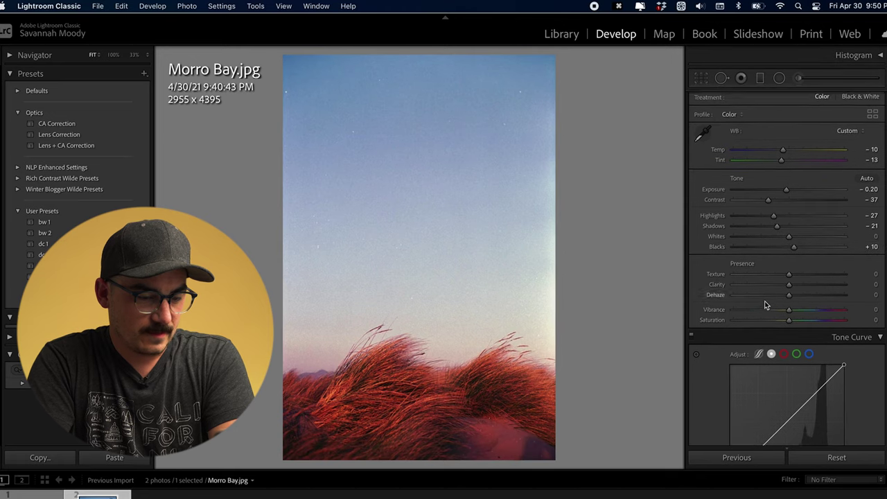
# - Set the photo's Saturation to -4 and its Vibrance to +3
pyautogui.scroll(-1, 765, 303)
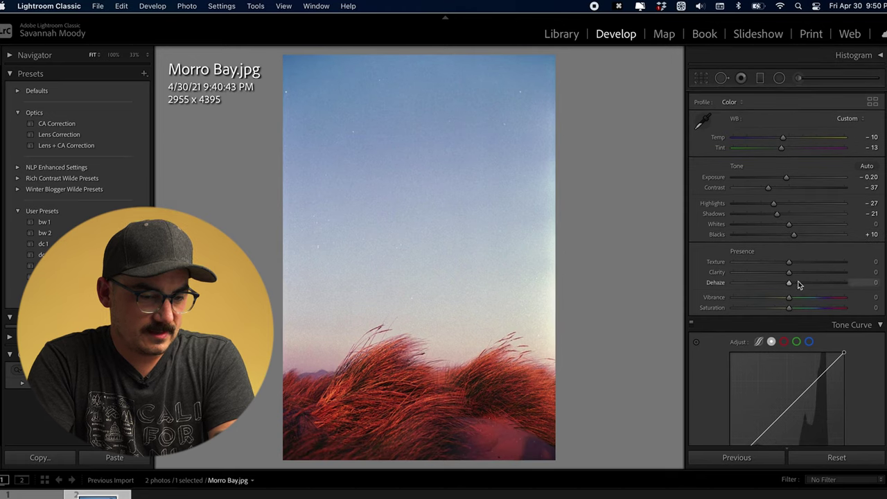
pyautogui.scroll(-1, 798, 284)
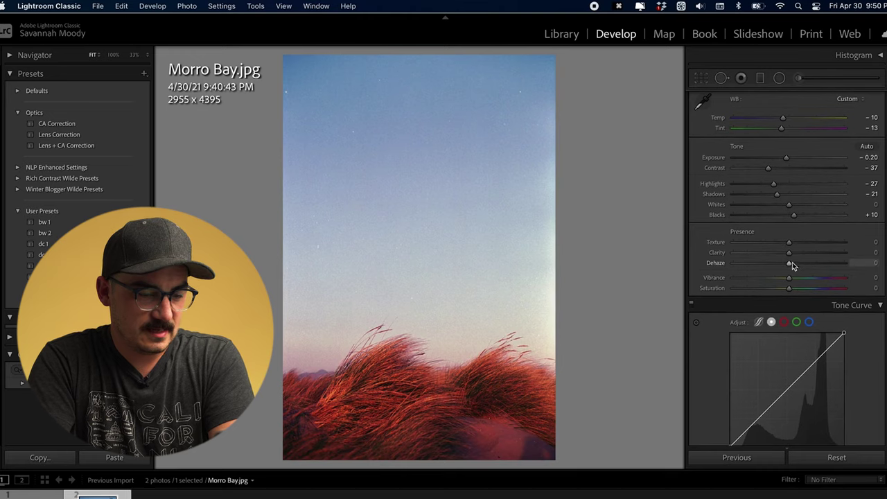
pyautogui.scroll(-1, 807, 261)
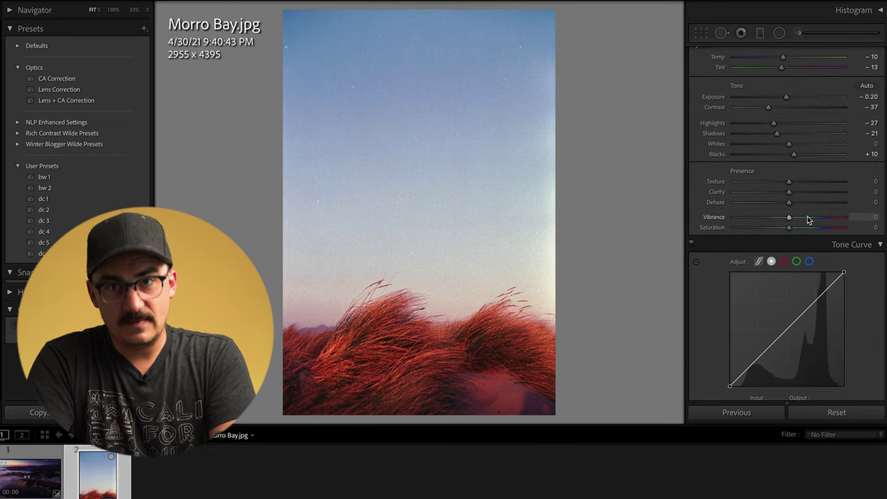
pyautogui.scroll(-1, 811, 222)
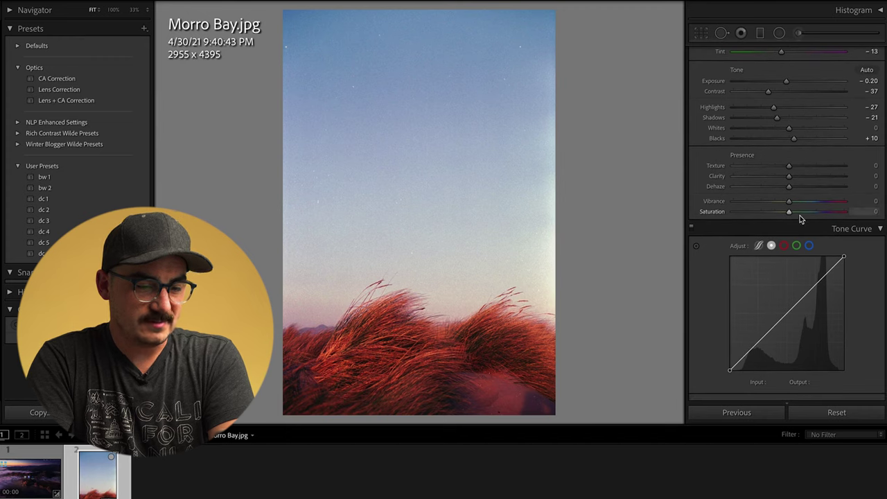
pyautogui.moveTo(788, 213); pyautogui.dragTo(784, 213)
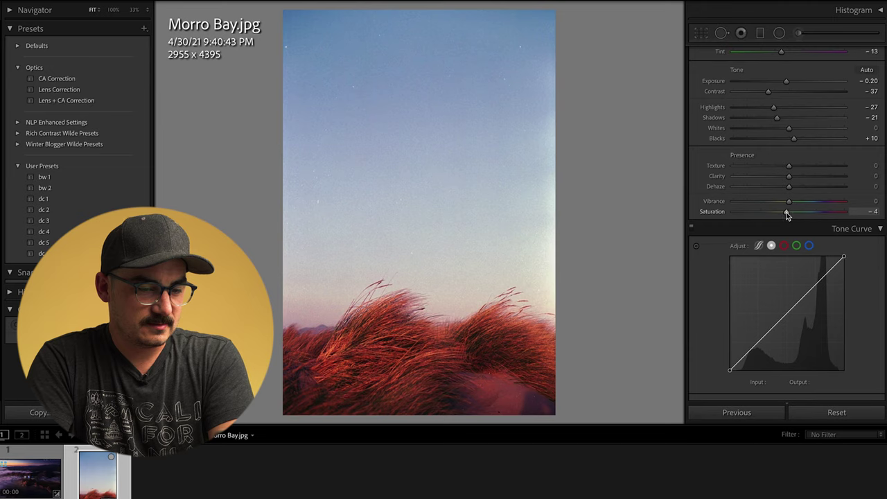
pyautogui.moveTo(789, 202); pyautogui.dragTo(792, 206)
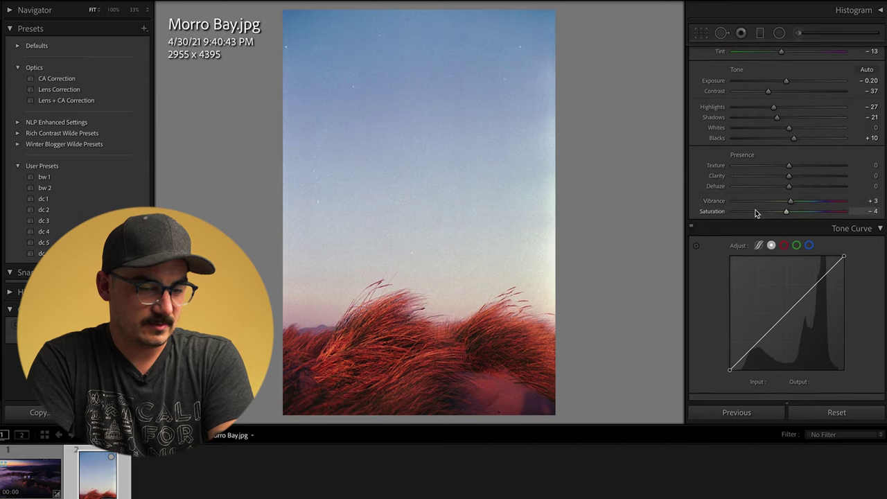
# - Shape the point curve into a subtle S-curve, raising the highlights point to 189/195 and placing a deep-shadow point at 37/35
pyautogui.scroll(-4, 754, 209)
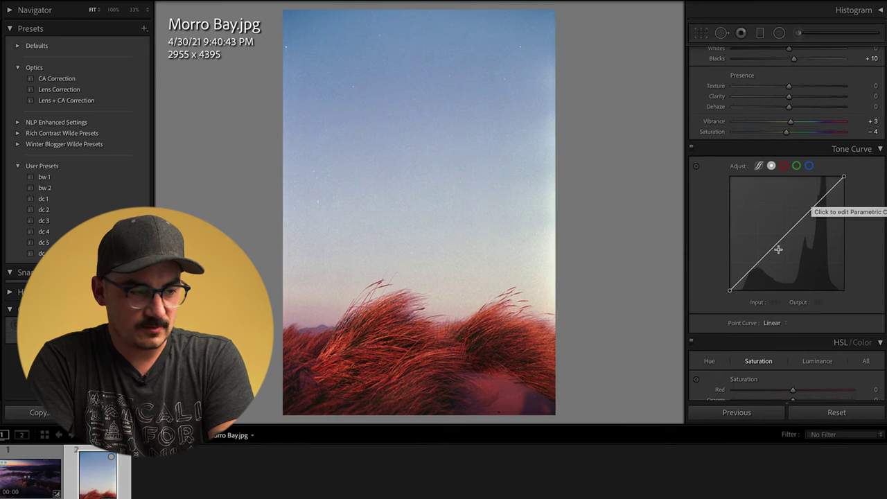
pyautogui.scroll(-2, 859, 176)
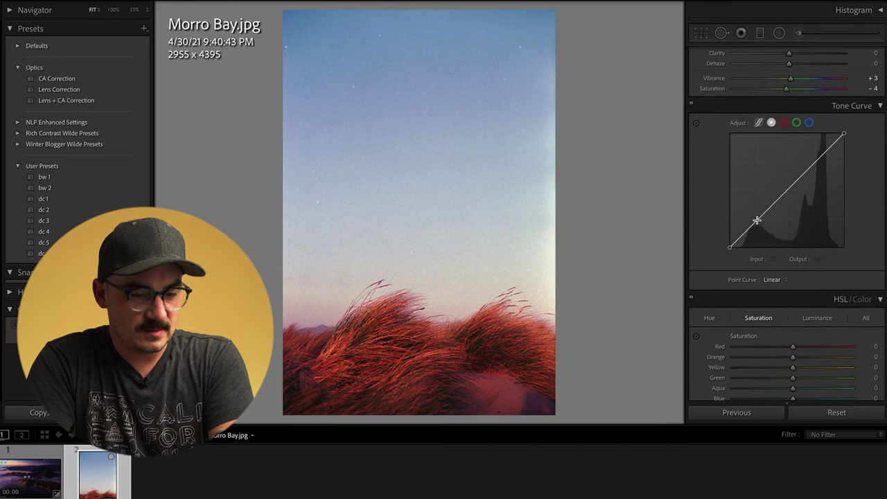
pyautogui.click(757, 220)
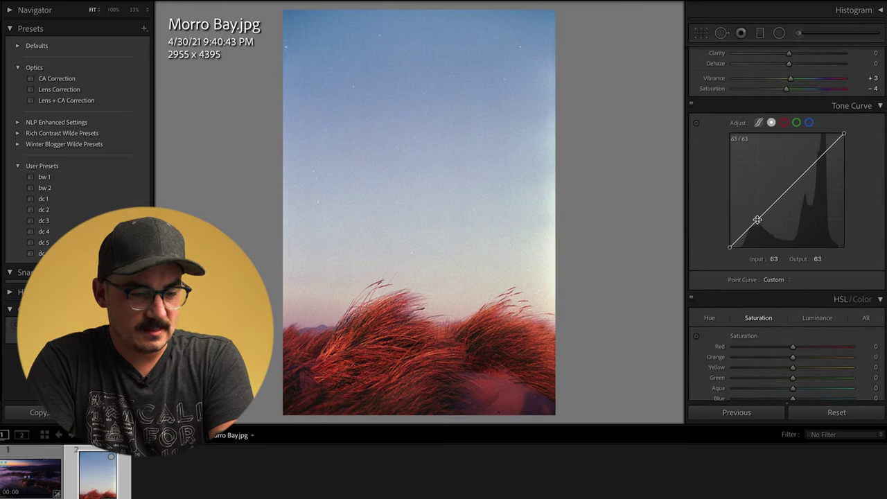
pyautogui.click(788, 189)
pyautogui.click(817, 160)
pyautogui.moveTo(759, 223); pyautogui.dragTo(761, 224)
pyautogui.moveTo(816, 163); pyautogui.dragTo(816, 162)
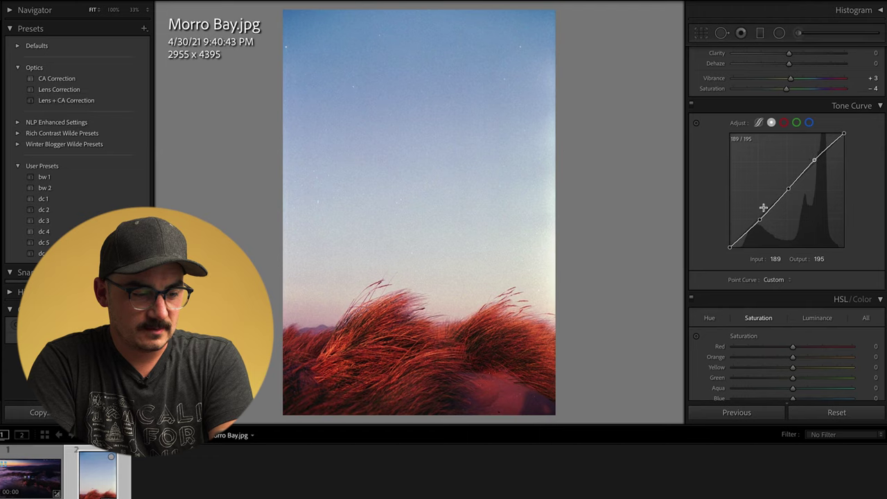
pyautogui.moveTo(747, 231); pyautogui.dragTo(719, 261)
pyautogui.moveTo(746, 232); pyautogui.dragTo(747, 237)
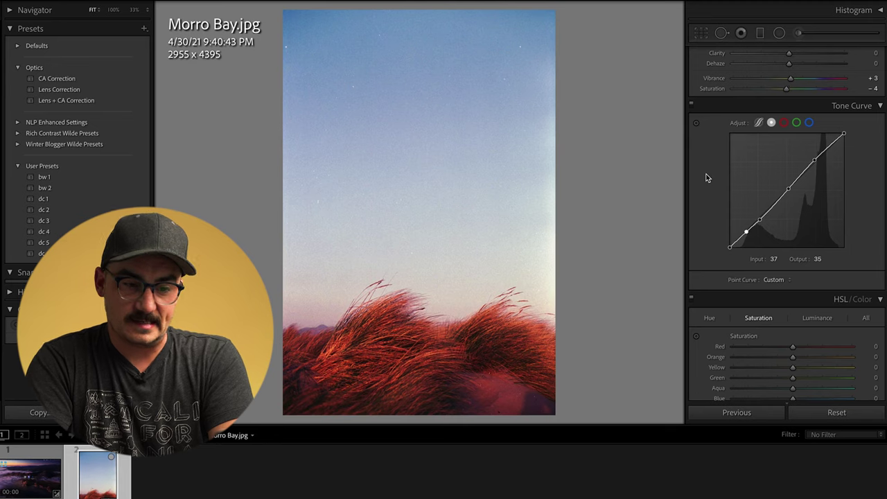
# - Compare the photo with and without the Tone Curve adjustments, leaving them switched off
pyautogui.click(692, 105)
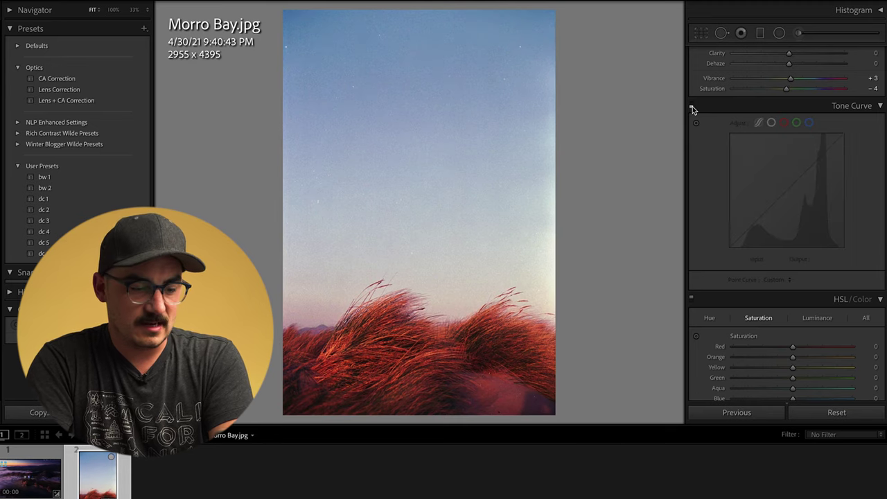
pyautogui.click(692, 105)
pyautogui.click(692, 105)
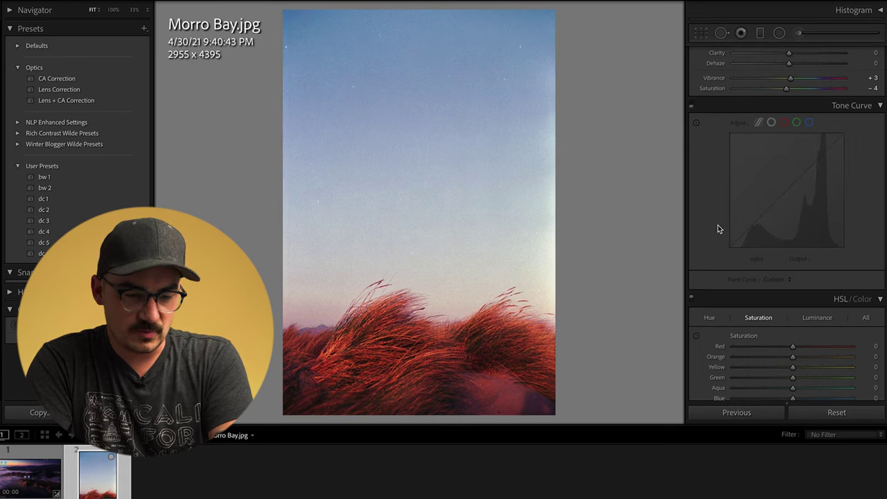
# - Reduce the dune and grass colours with the targeted HSL saturation adjustment, setting Red to -16 and Orange to -15
pyautogui.scroll(-4, 718, 229)
pyautogui.scroll(-2, 727, 222)
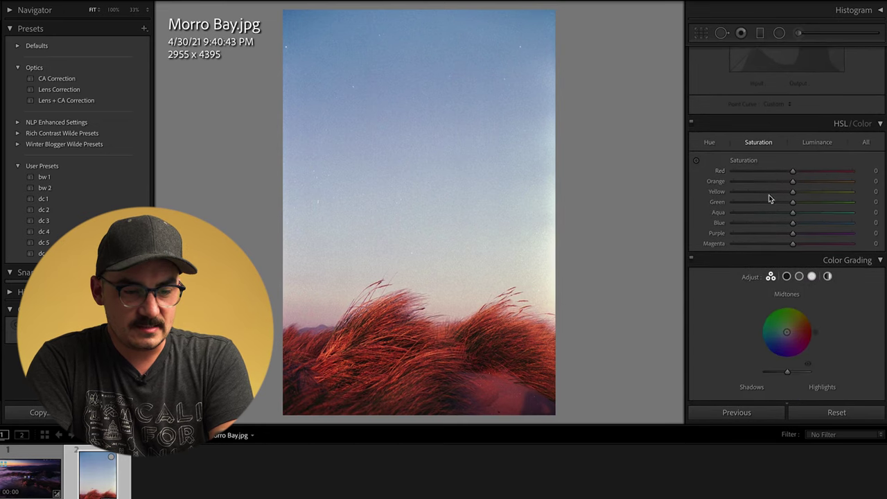
pyautogui.scroll(-2, 784, 204)
pyautogui.scroll(-1, 784, 204)
pyautogui.scroll(1, 786, 201)
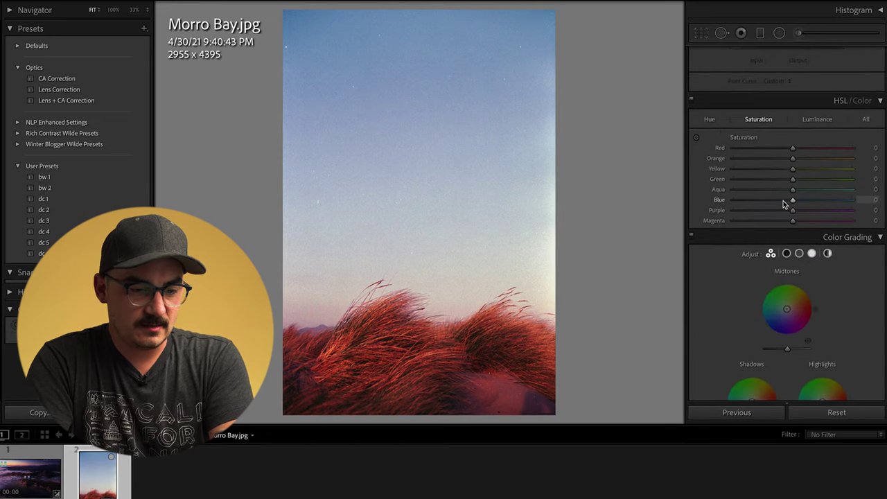
pyautogui.click(697, 138)
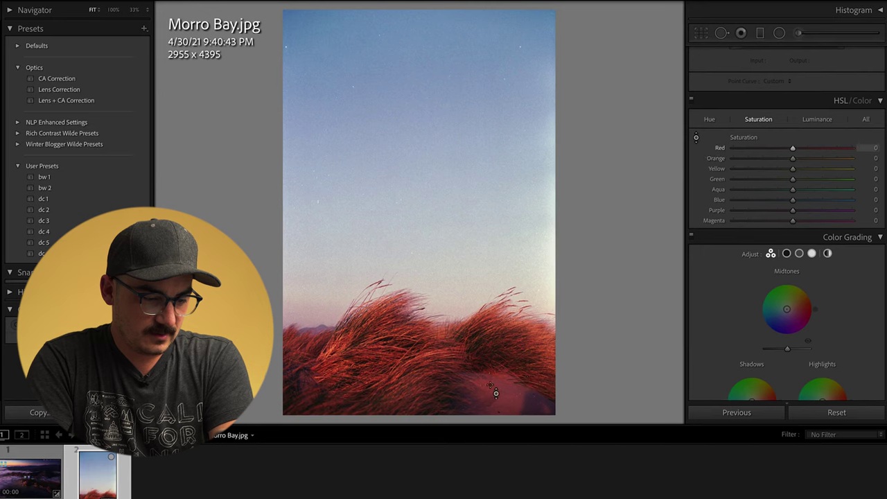
pyautogui.moveTo(495, 388); pyautogui.dragTo(494, 402)
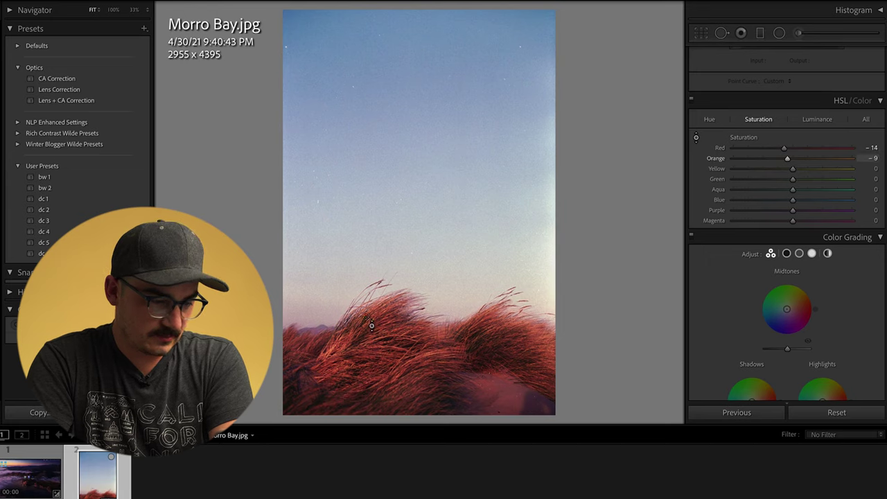
pyautogui.moveTo(363, 327)
pyautogui.mouseDown()
pyautogui.moveTo(363, 313)
pyautogui.moveTo(367, 340)
pyautogui.mouseUp()
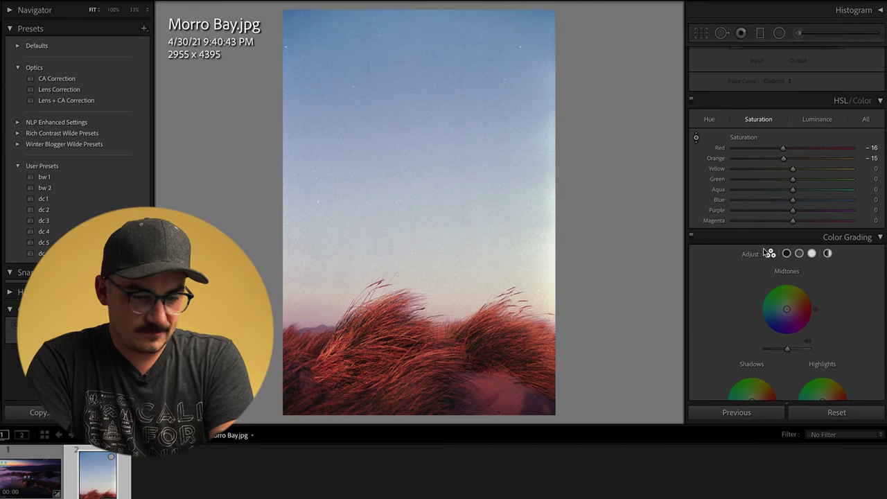
# - Try sharpening the photo with Amount values of 27 and 89
pyautogui.scroll(-10, 762, 251)
pyautogui.scroll(-3, 763, 252)
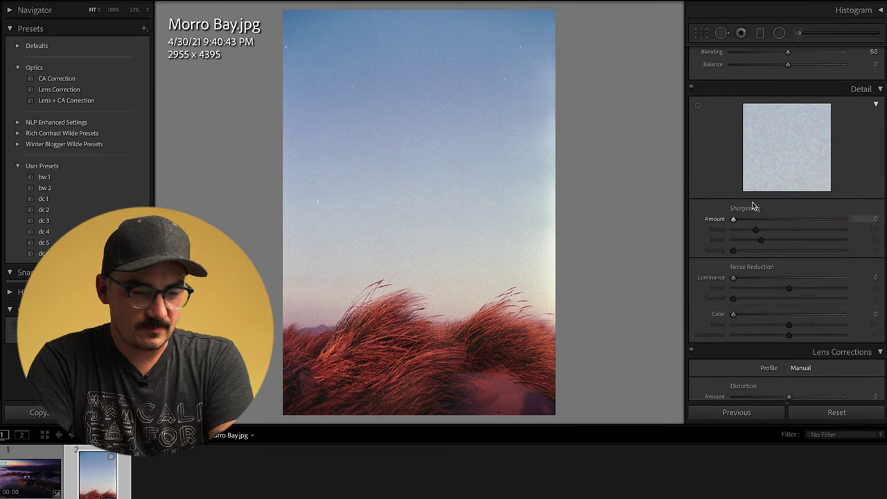
pyautogui.moveTo(736, 222); pyautogui.dragTo(789, 225)
pyautogui.moveTo(844, 224); pyautogui.dragTo(754, 224)
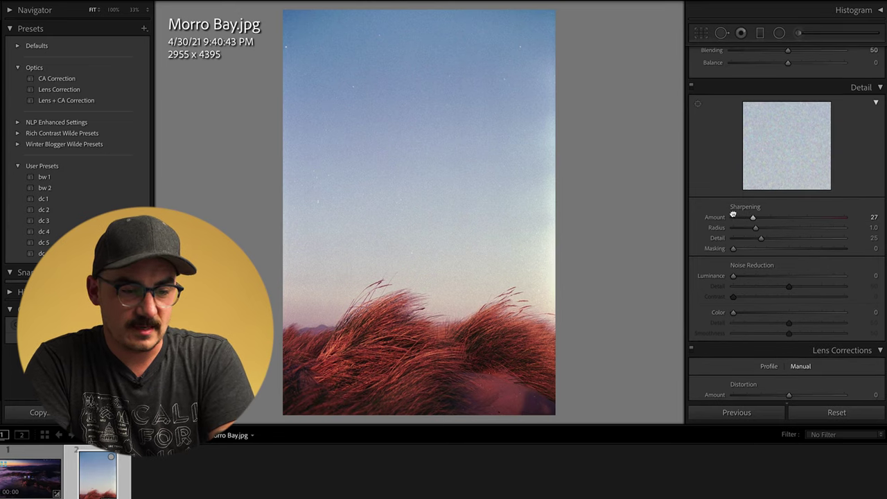
pyautogui.click(733, 219)
pyautogui.moveTo(733, 219); pyautogui.dragTo(799, 219)
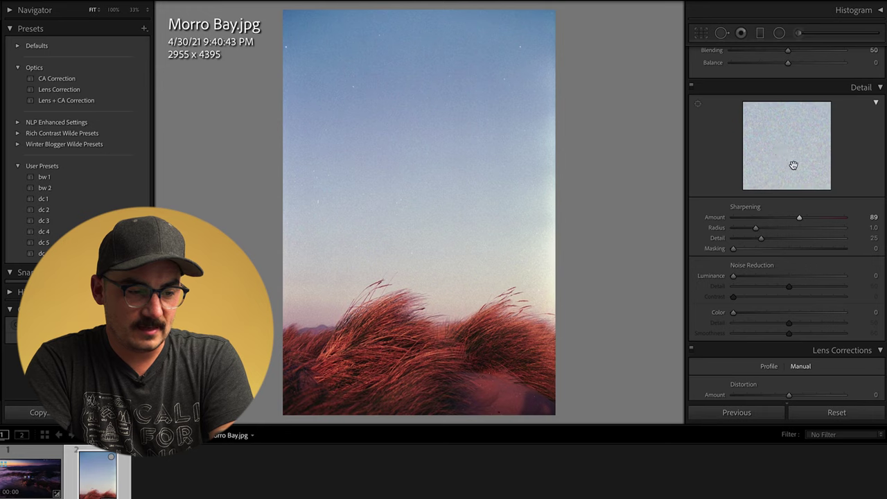
# - Try sharpening amounts from 0 up to 146 while examining the grain in the sky at 100%
pyautogui.click(478, 132)
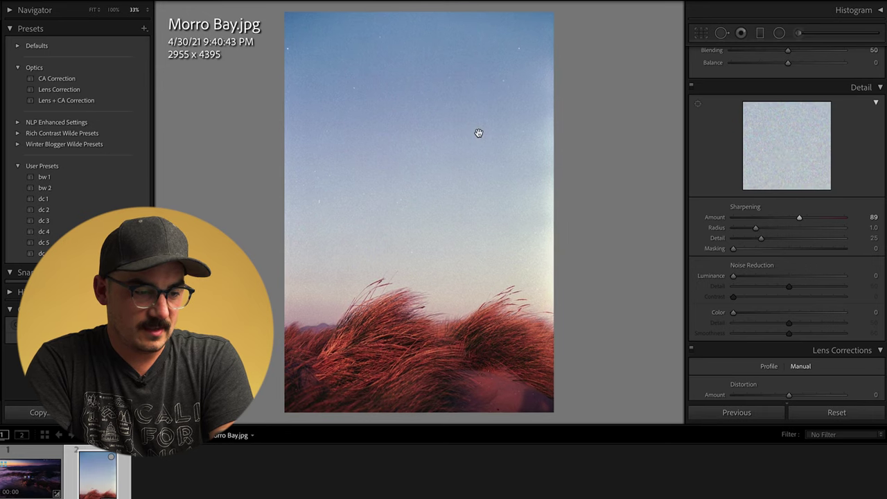
pyautogui.hotkey('ctrl', '=')
pyautogui.hotkey('ctrl', '=')
pyautogui.hotkey('ctrl', '=')
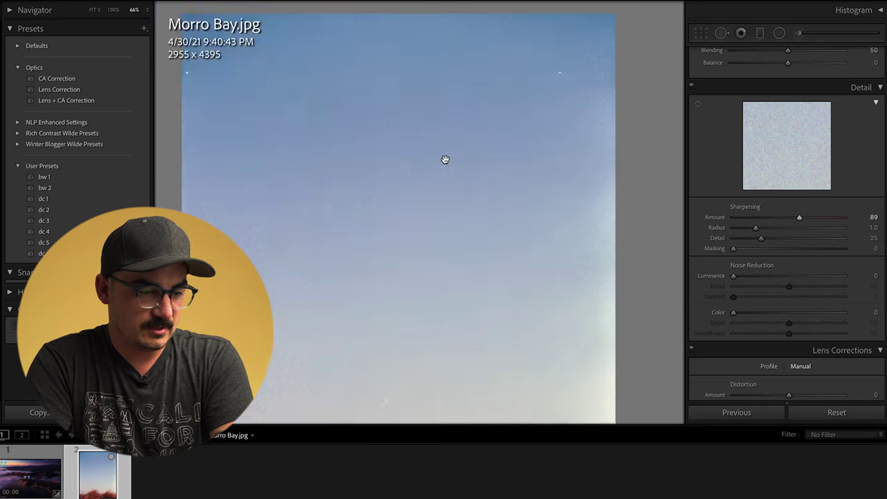
pyautogui.hotkey('ctrl', '-')
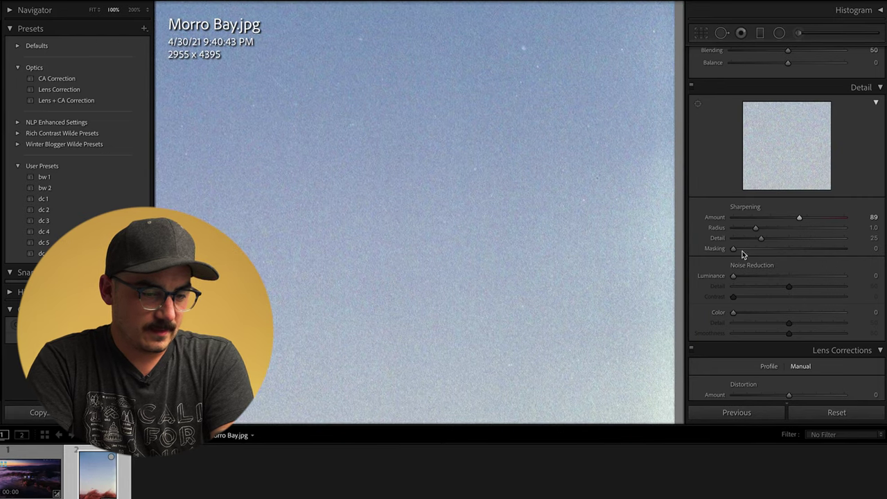
pyautogui.moveTo(801, 218); pyautogui.dragTo(797, 219)
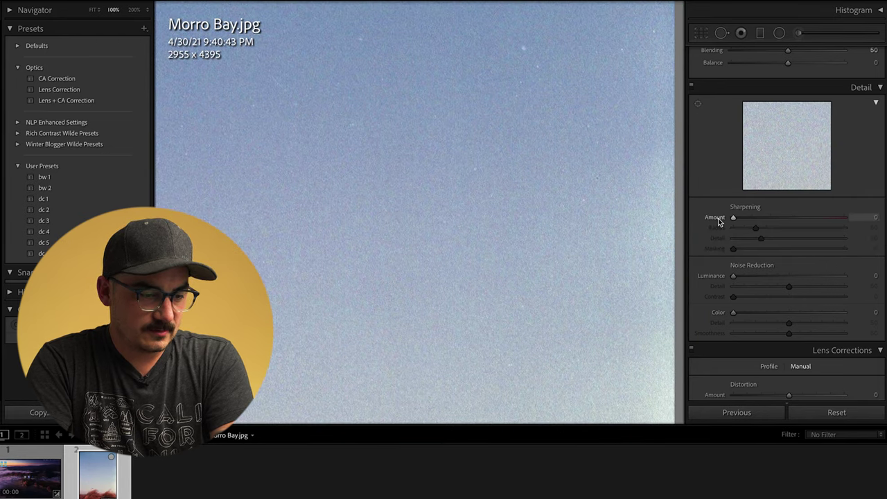
pyautogui.moveTo(733, 218); pyautogui.dragTo(797, 217)
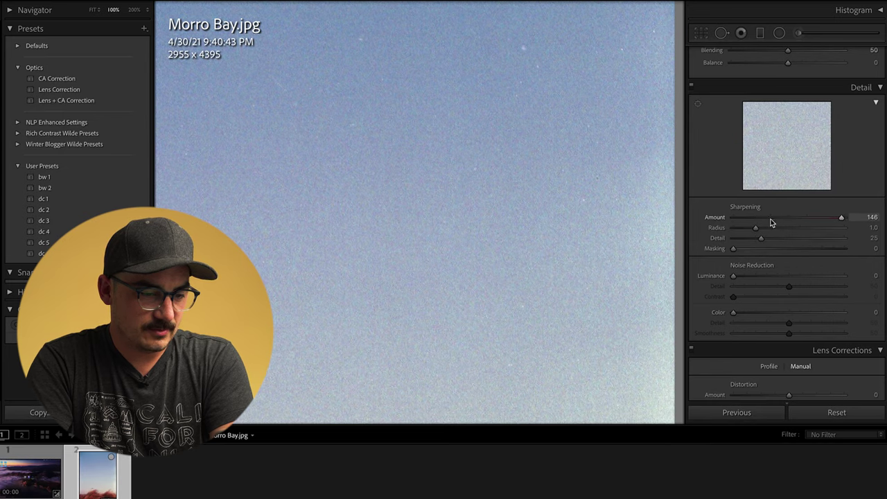
# - Set the sharpening Amount to 36, judging the effect on the sky's grain
pyautogui.hotkey('ctrl', '=')
pyautogui.hotkey('ctrl', '=')
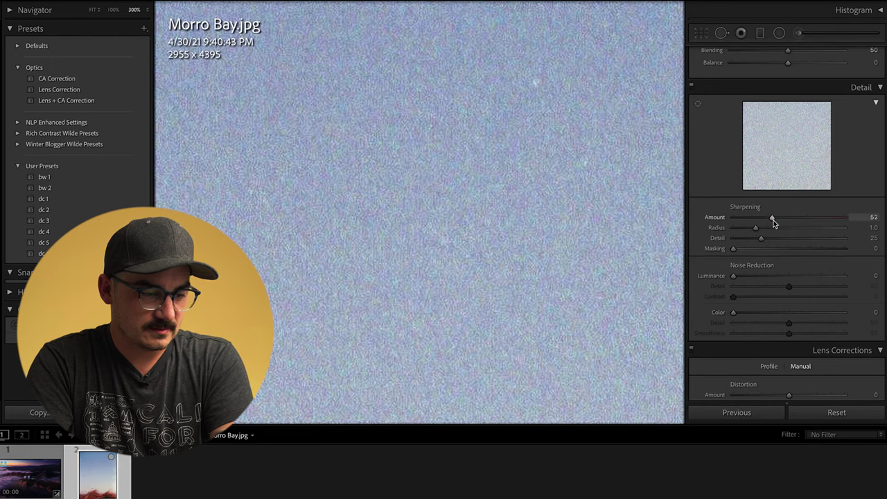
pyautogui.moveTo(742, 227)
pyautogui.mouseDown()
pyautogui.moveTo(726, 228)
pyautogui.moveTo(779, 223)
pyautogui.moveTo(760, 227)
pyautogui.mouseUp()
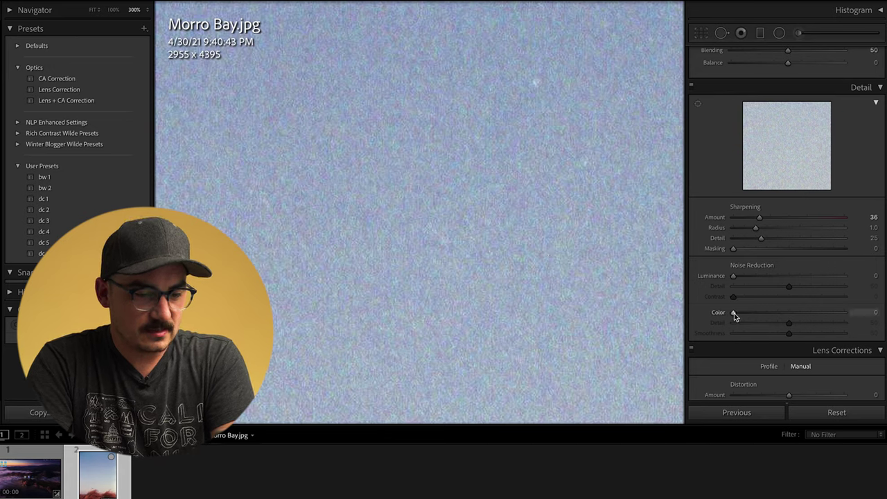
# - Raise the Color noise reduction to 100 and set the sharpening Amount to 32, checking the whole photo
pyautogui.moveTo(735, 314); pyautogui.dragTo(832, 312)
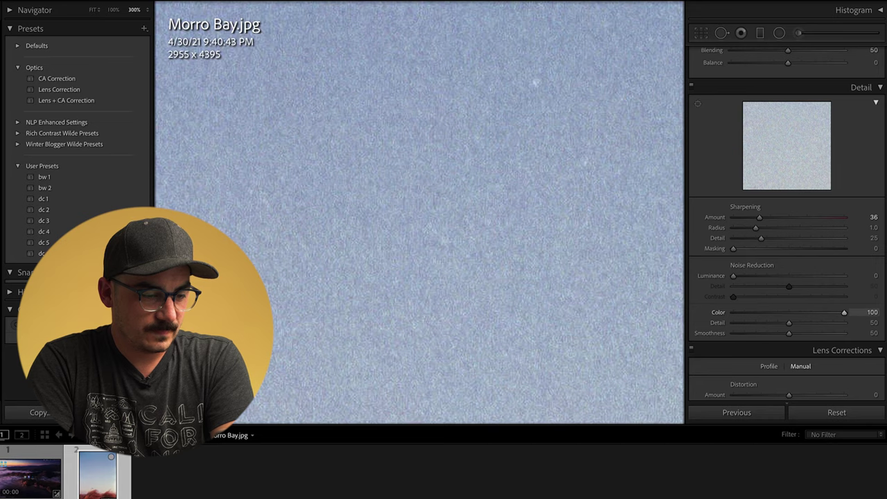
pyautogui.moveTo(729, 333); pyautogui.dragTo(846, 332)
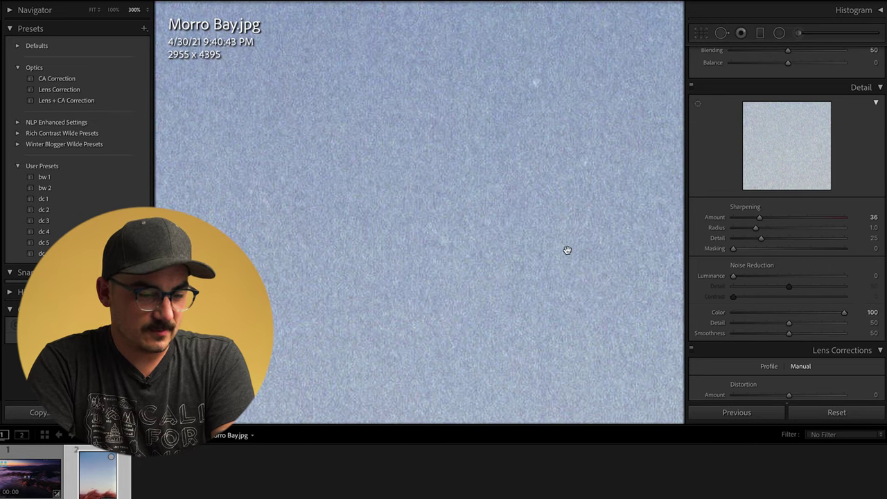
pyautogui.click(437, 218)
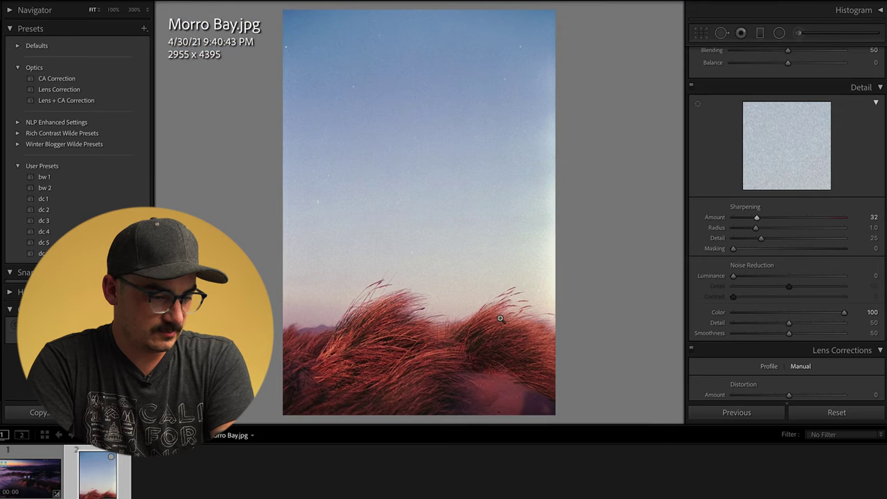
# - Set the vignetting Amount in the manual lens corrections to +29, leaving distortion at 0
pyautogui.scroll(-8, 723, 307)
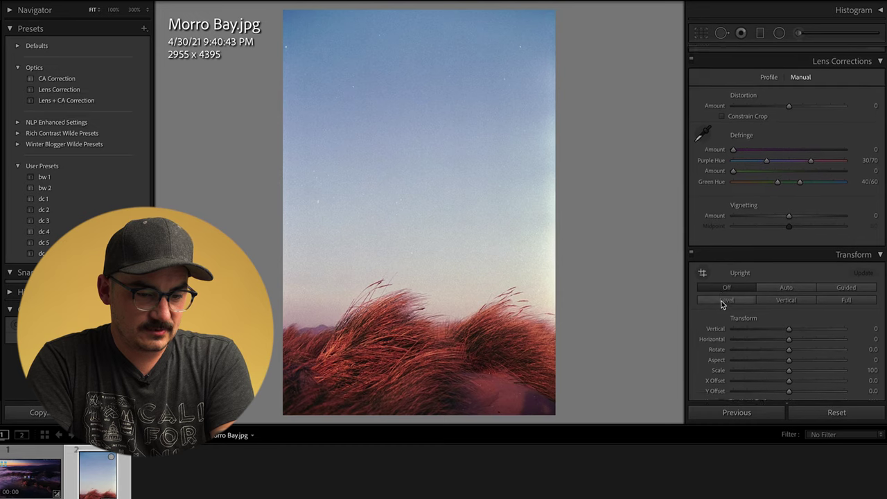
pyautogui.moveTo(789, 102)
pyautogui.mouseDown()
pyautogui.moveTo(736, 102)
pyautogui.moveTo(863, 102)
pyautogui.moveTo(705, 103)
pyautogui.moveTo(788, 110)
pyautogui.mouseUp()
pyautogui.scroll(-1, 788, 138)
pyautogui.moveTo(788, 174)
pyautogui.mouseDown()
pyautogui.moveTo(762, 174)
pyautogui.moveTo(788, 179)
pyautogui.mouseUp()
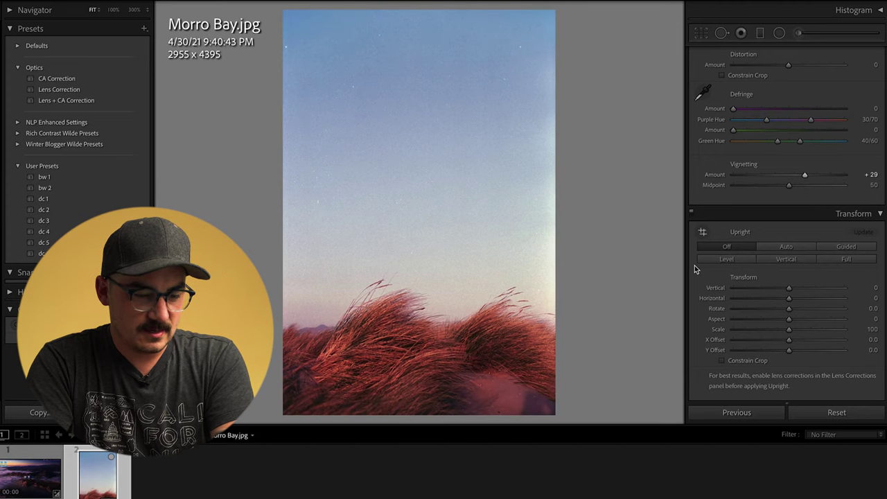
pyautogui.scroll(-2, 695, 263)
# - Start exporting the edited Morro Bay photo and choose the Desktop as the destination folder
pyautogui.scroll(10, 695, 263)
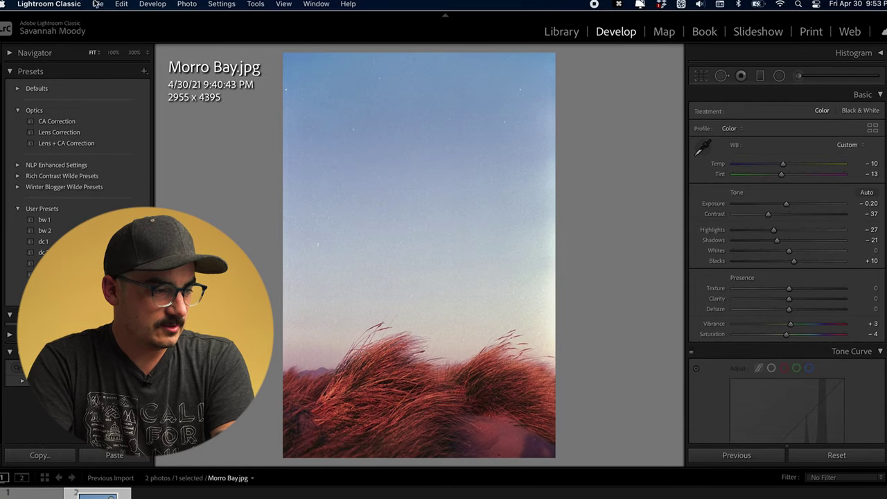
pyautogui.click(97, 4)
pyautogui.click(136, 174)
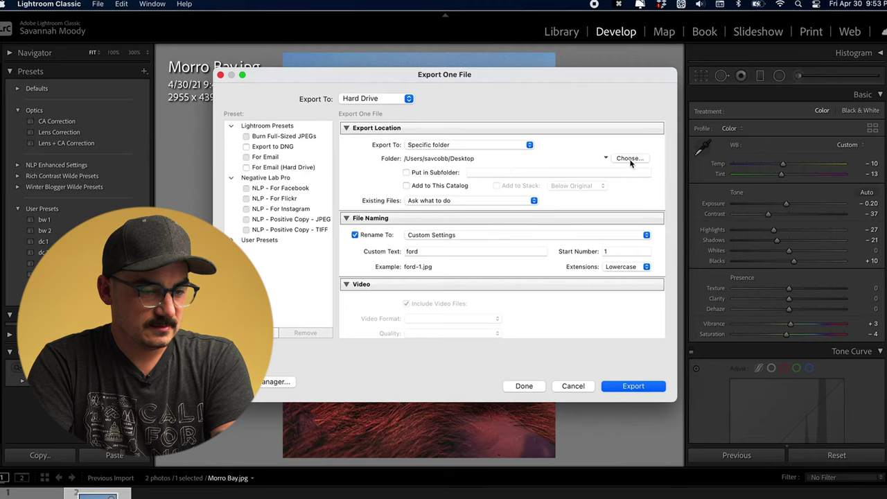
pyautogui.click(630, 158)
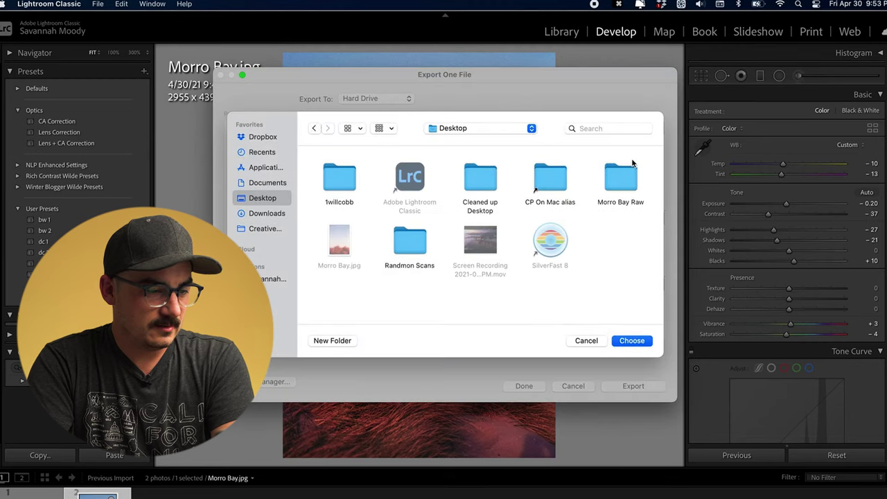
pyautogui.click(632, 340)
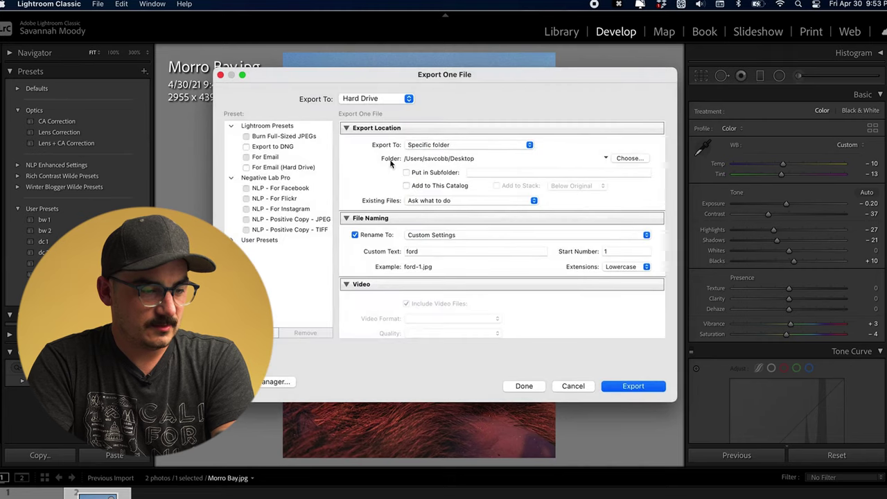
# - Set the export's custom file name text to "Morro Bay Compared"
pyautogui.doubleClick(434, 253)
pyautogui.write('Morro')
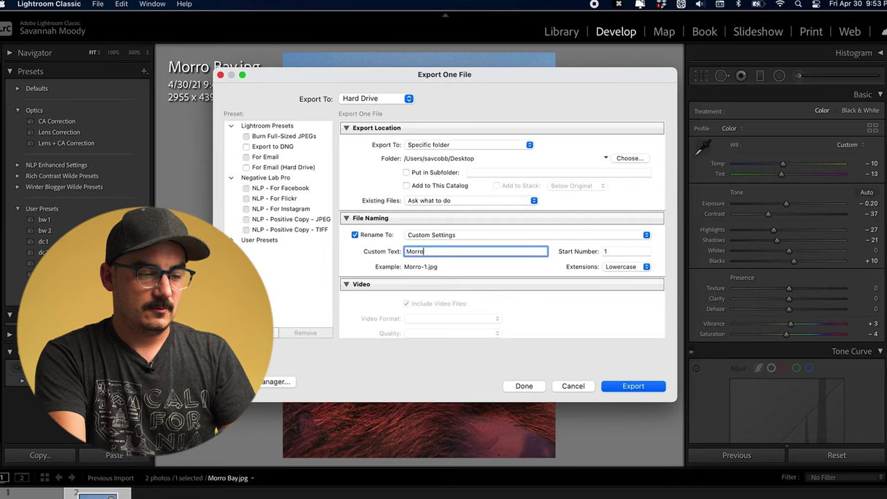
pyautogui.write(' Bay Embarc')
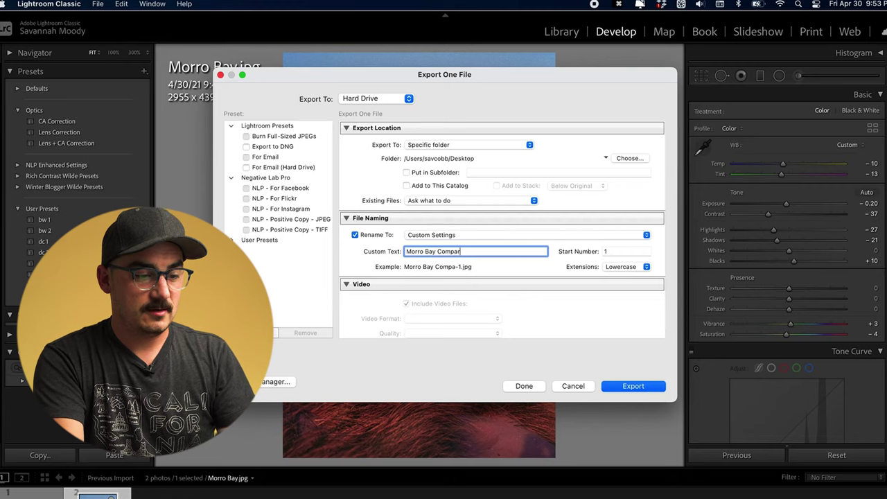
# - Check the export's file format, quality, resolution and metadata settings, and export the photo
pyautogui.scroll(-5, 580, 137)
pyautogui.scroll(2, 597, 157)
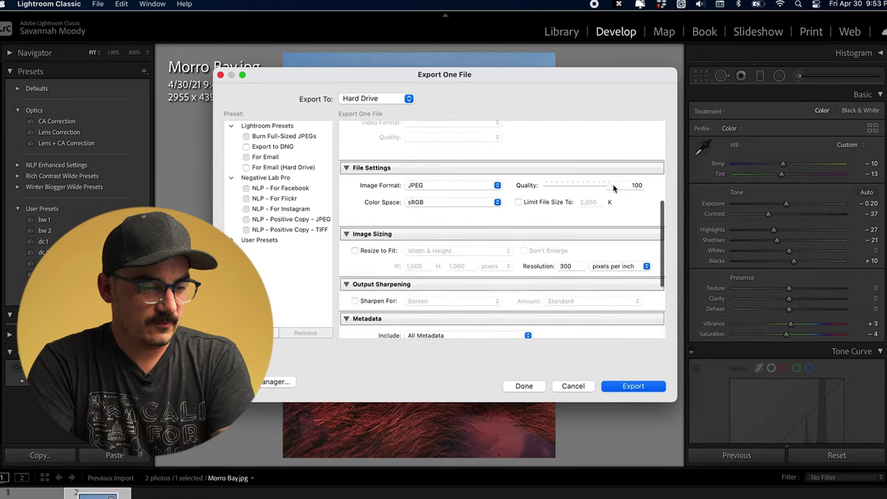
pyautogui.scroll(-2, 540, 198)
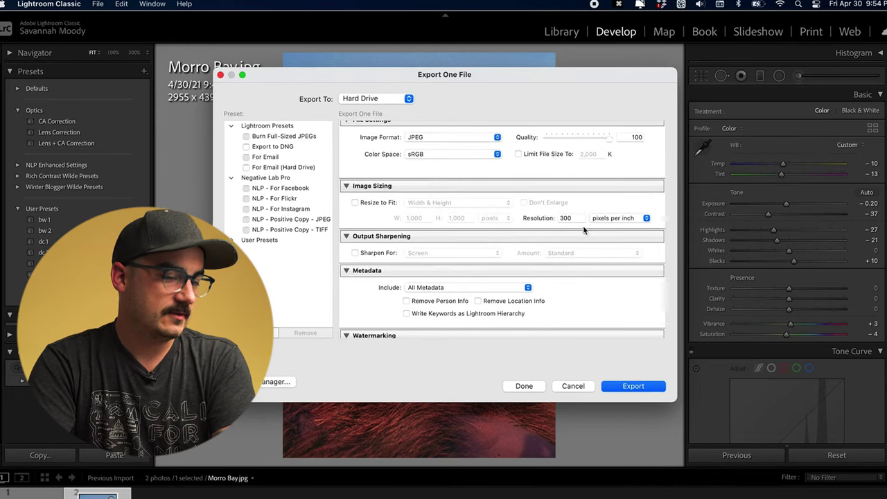
pyautogui.scroll(-3, 598, 246)
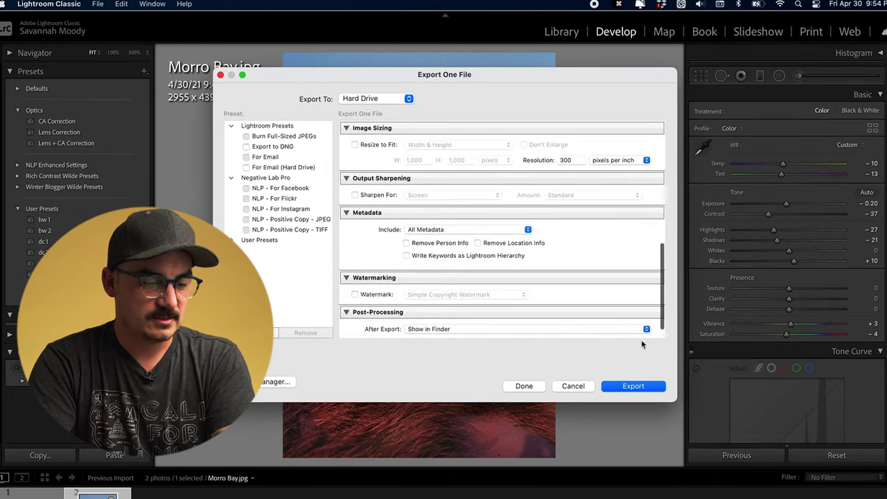
pyautogui.scroll(-2, 594, 283)
pyautogui.scroll(10, 594, 283)
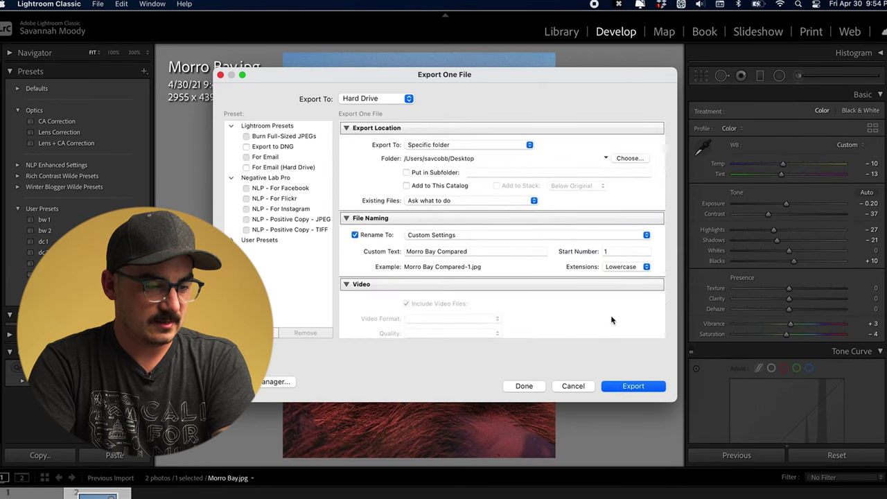
pyautogui.click(633, 386)
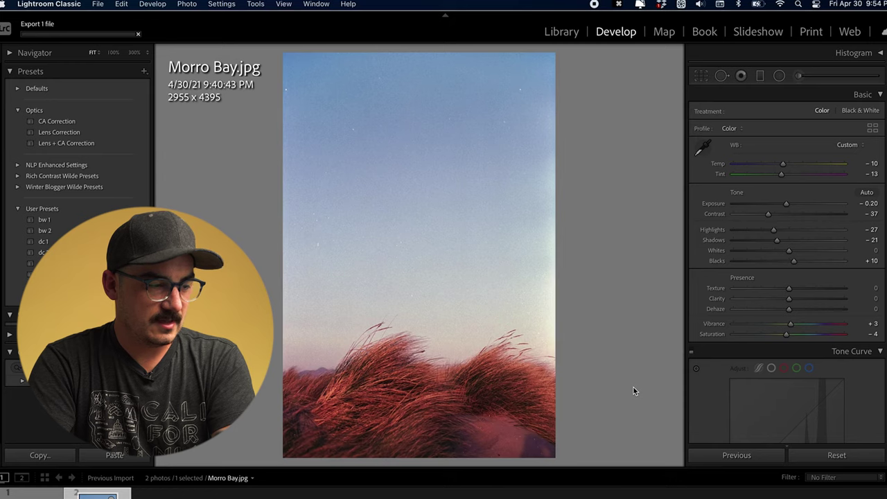
# - Switch to the desktop, open Morro Bay Compared-1.jpg and arrange it beside Morro Bay.jpg to compare the colours
pyautogui.click(128, 80)
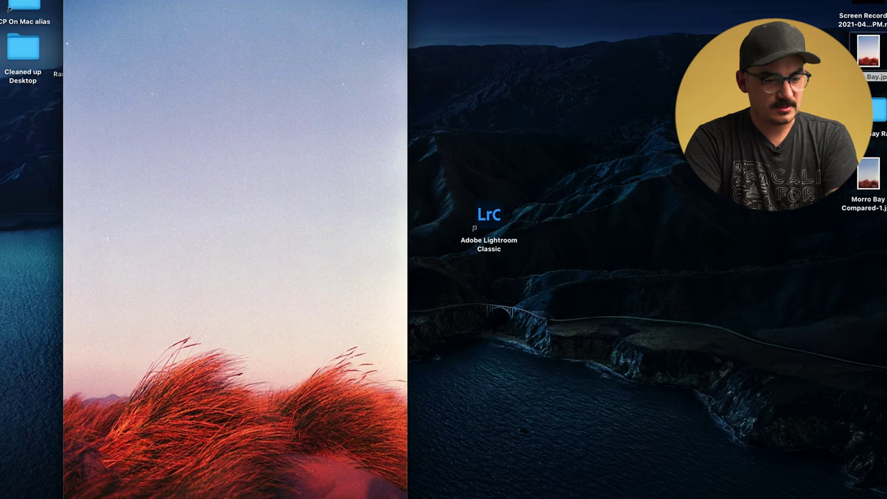
pyautogui.doubleClick(869, 174)
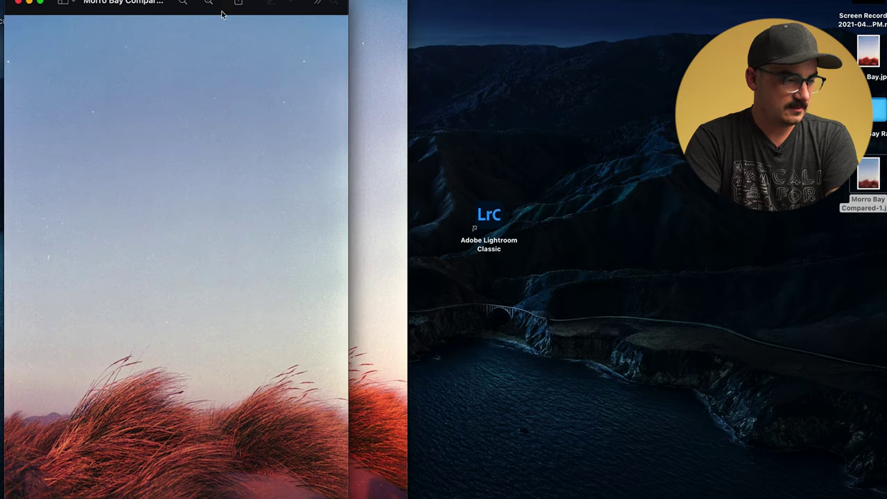
pyautogui.moveTo(222, 13); pyautogui.dragTo(644, 2)
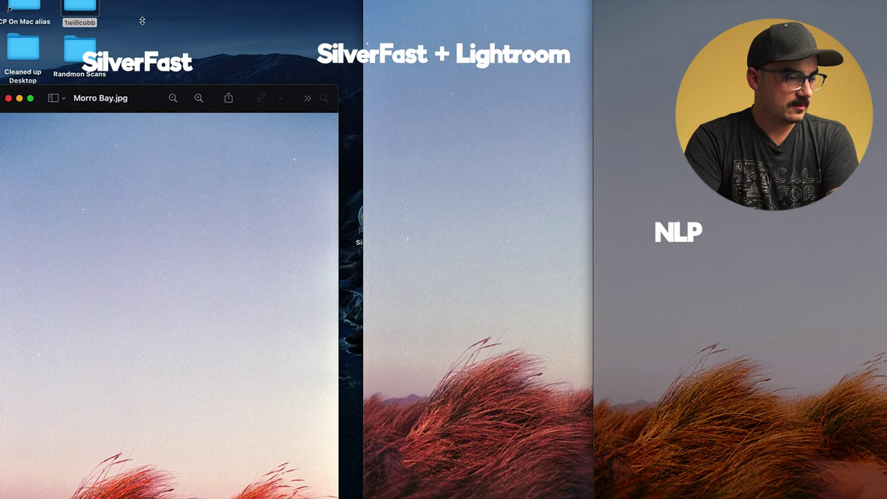
pyautogui.doubleClick(144, 105)
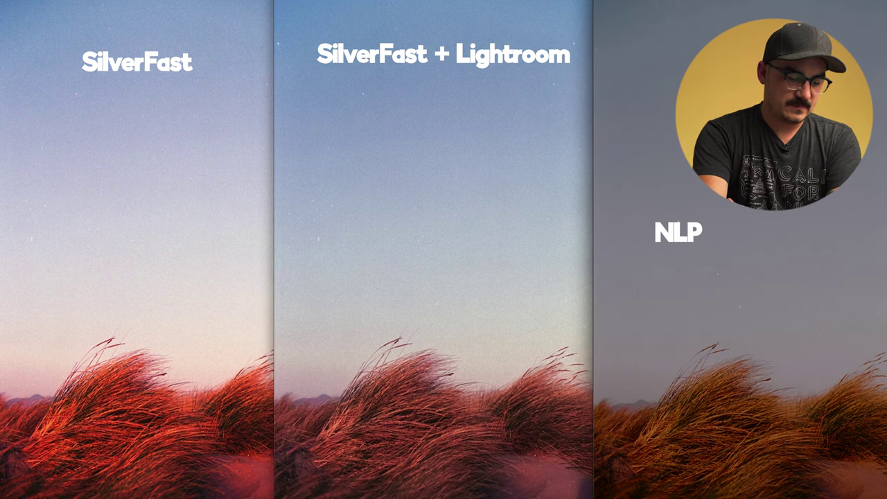
pyautogui.press('XF86MonBrightnessUp')
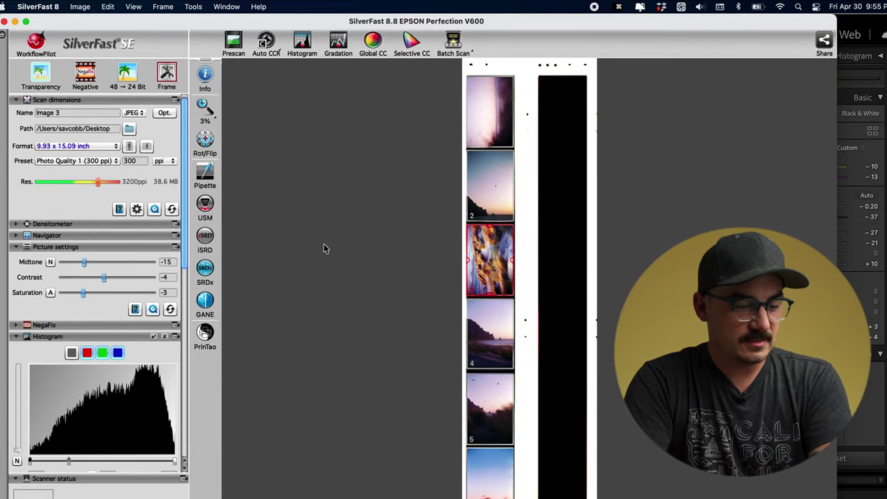
# - Switch to SilverFast 8, delete all scan frames and fit one frame of about 0.94 x 1.39 inch around the first negative
pyautogui.click(494, 126)
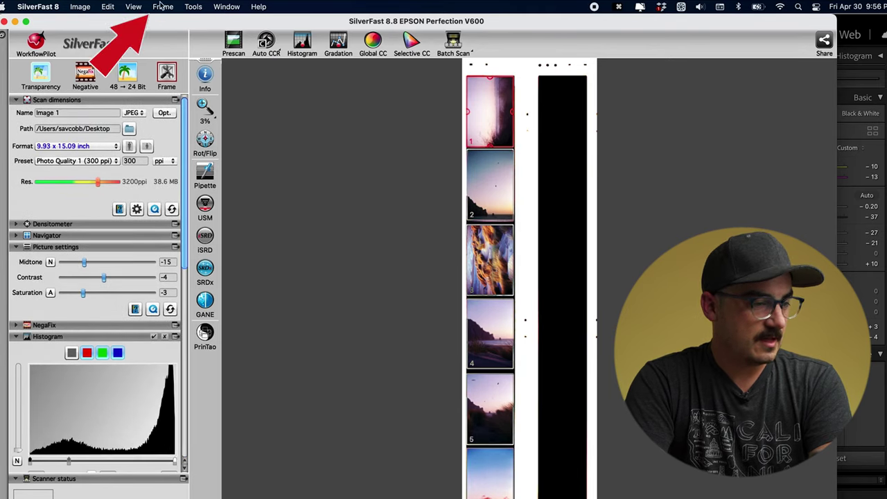
pyautogui.click(162, 6)
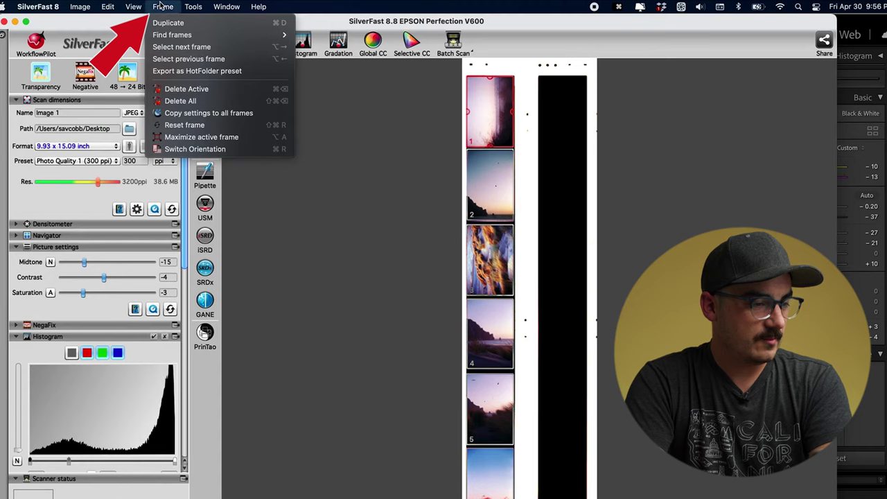
pyautogui.click(180, 101)
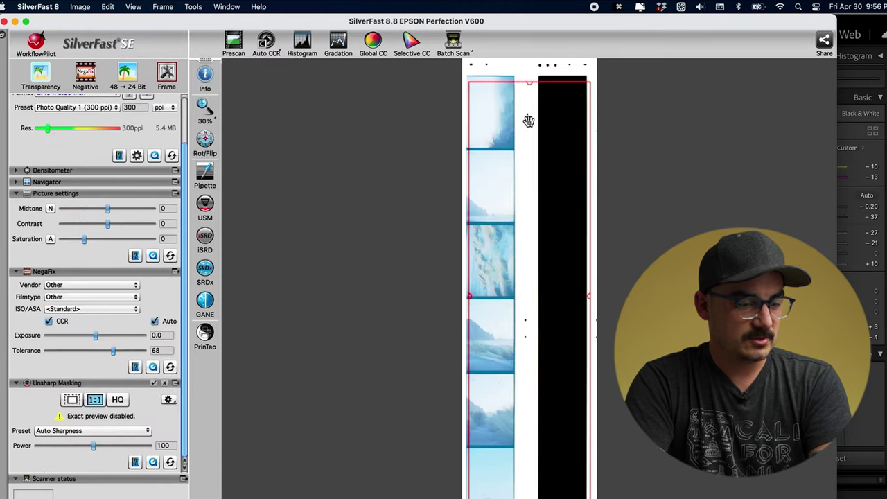
pyautogui.moveTo(588, 496); pyautogui.dragTo(514, 146)
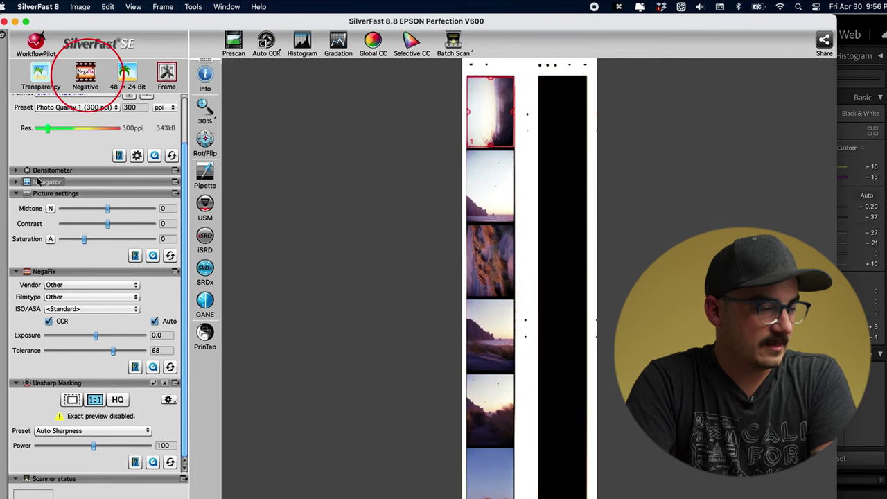
# - Change the film type of the scan from Negative to Positive
pyautogui.click(86, 75)
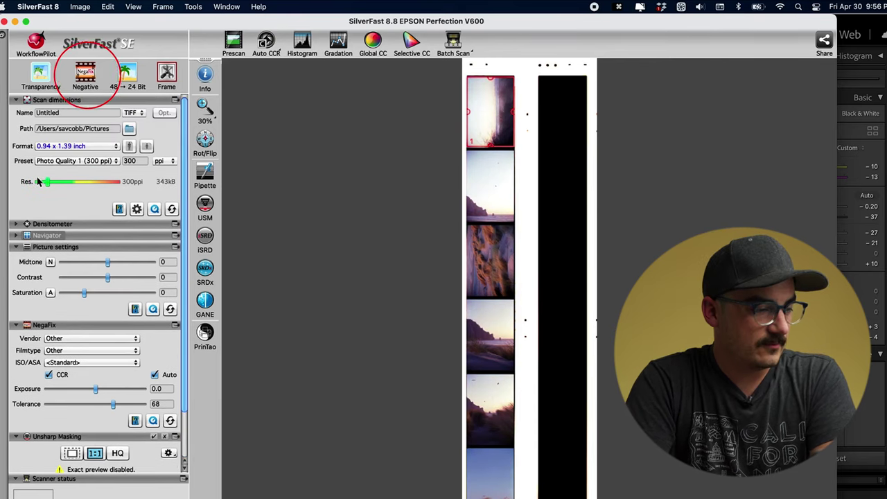
pyautogui.click(86, 75)
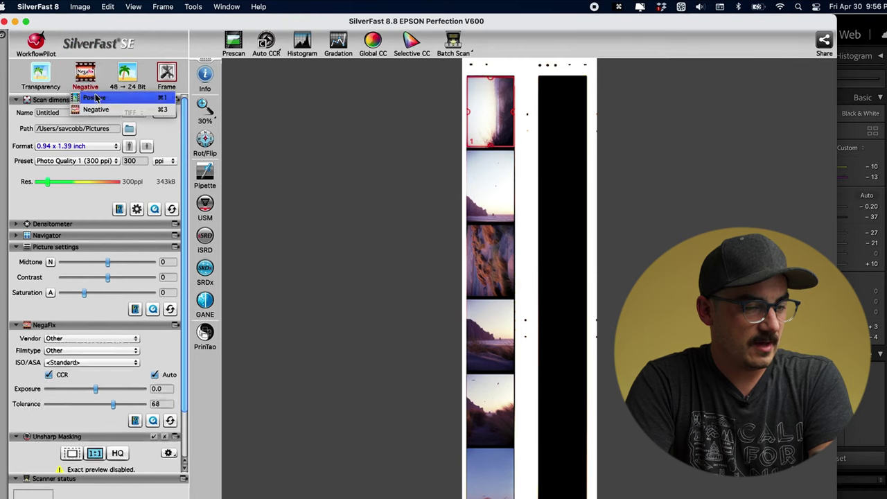
pyautogui.click(96, 98)
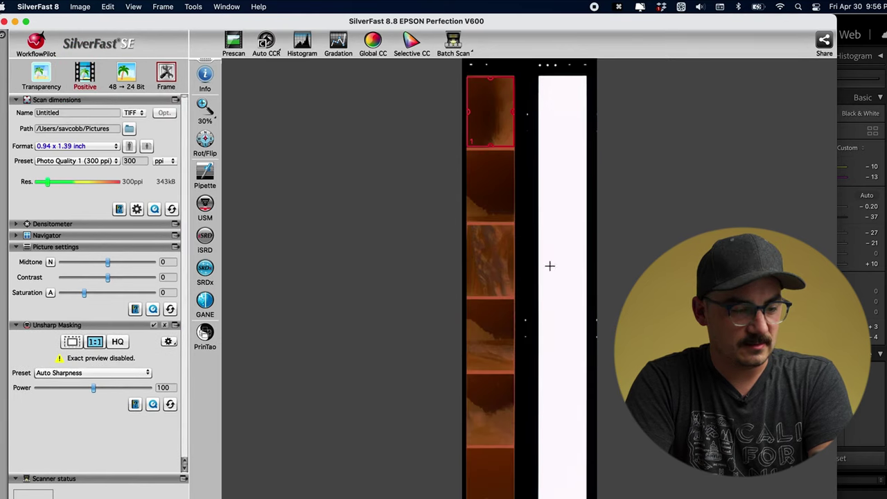
# - Refit the frame around the first negative to about 0.96 x 1.48 inch and set the scan mode to 48 Bit HDR RAW
pyautogui.moveTo(498, 119); pyautogui.dragTo(500, 118)
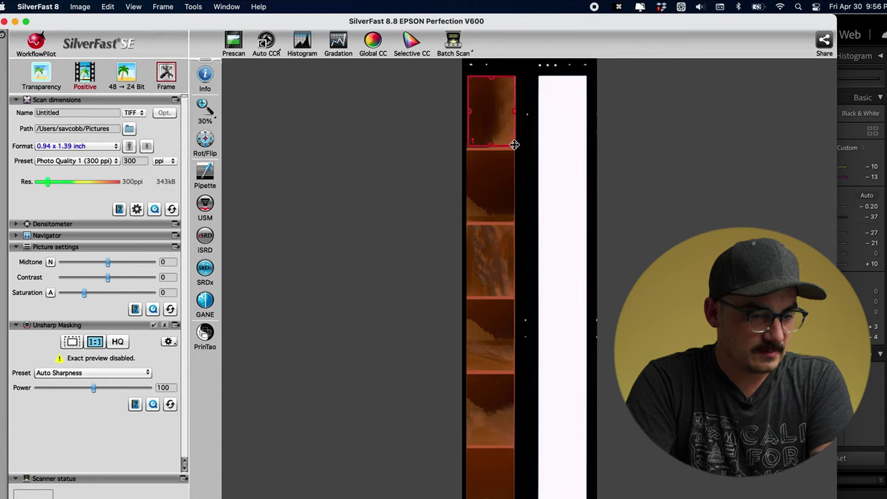
pyautogui.moveTo(513, 144); pyautogui.dragTo(503, 125)
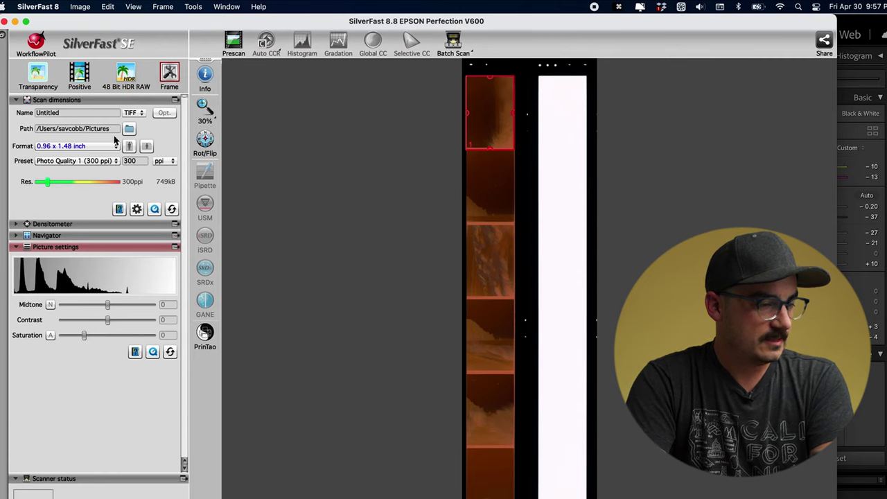
# - Set the scan resolution to 3200 ppi and the output file format to DNG
pyautogui.moveTo(49, 184); pyautogui.dragTo(92, 187)
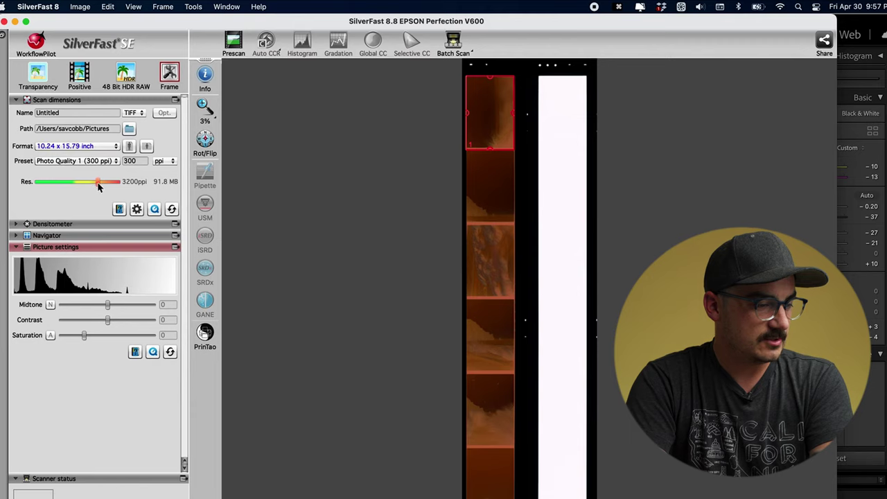
pyautogui.click(140, 113)
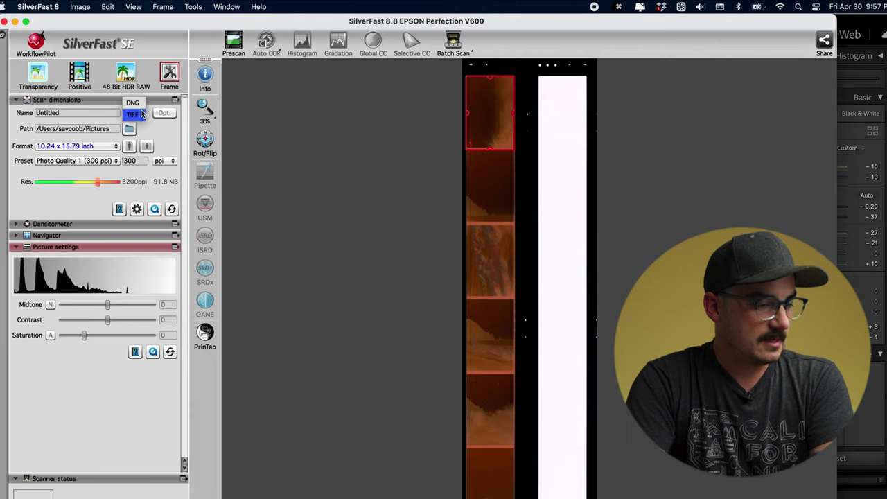
pyautogui.click(142, 104)
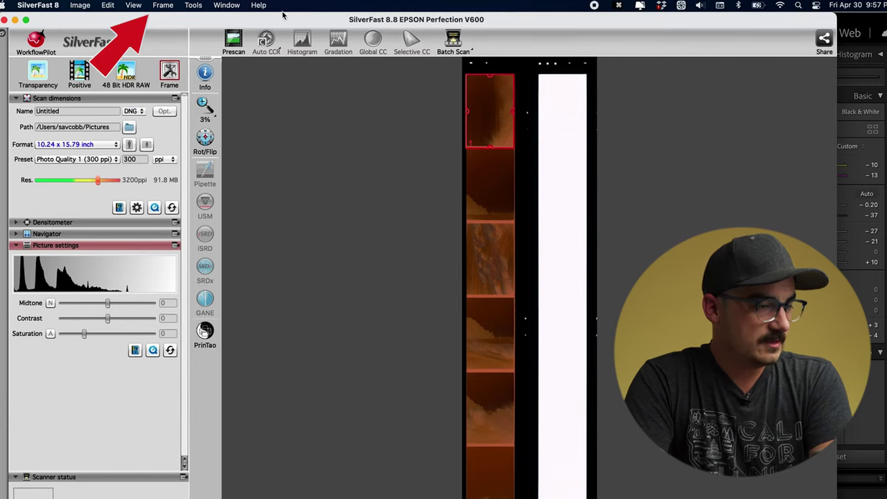
# - Find the frames automatically for a 35 mm filmstrip holder
pyautogui.click(163, 6)
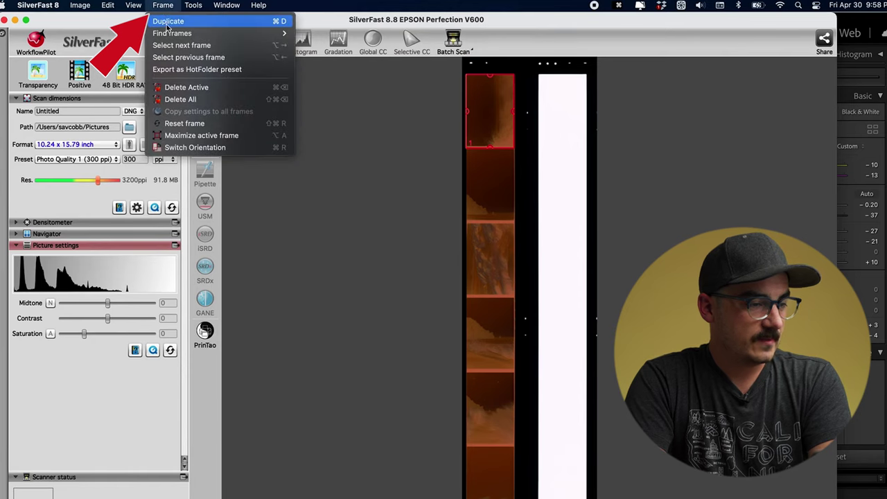
pyautogui.moveTo(167, 33)
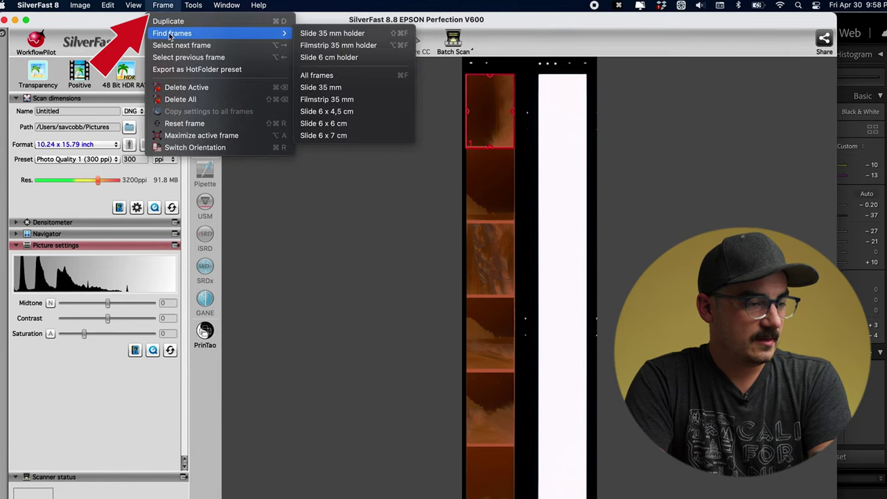
pyautogui.click(339, 45)
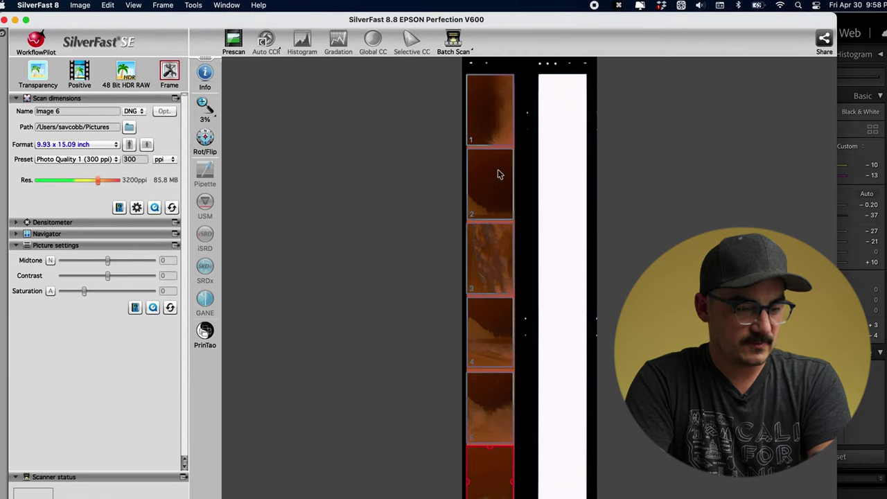
# - Enlarge the detected frames around the upper negatives slightly so each covers its full image, and select frame 6
pyautogui.click(496, 133)
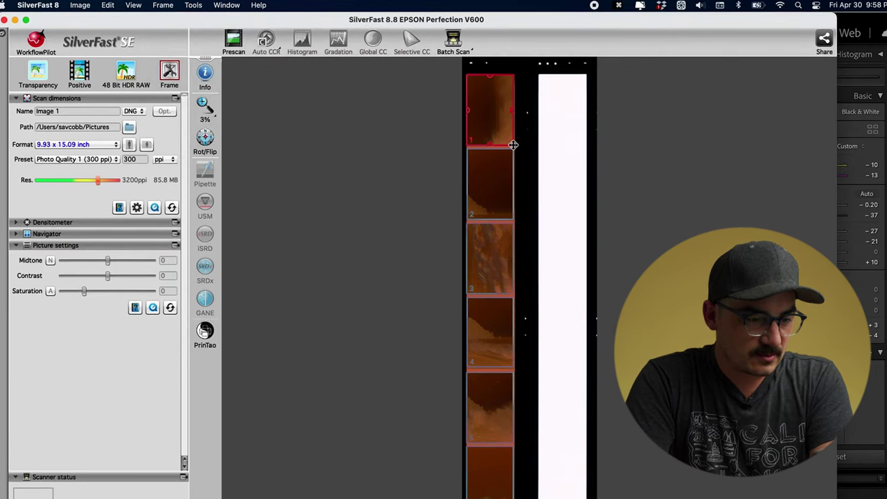
pyautogui.moveTo(514, 147); pyautogui.dragTo(515, 149)
pyautogui.click(503, 208)
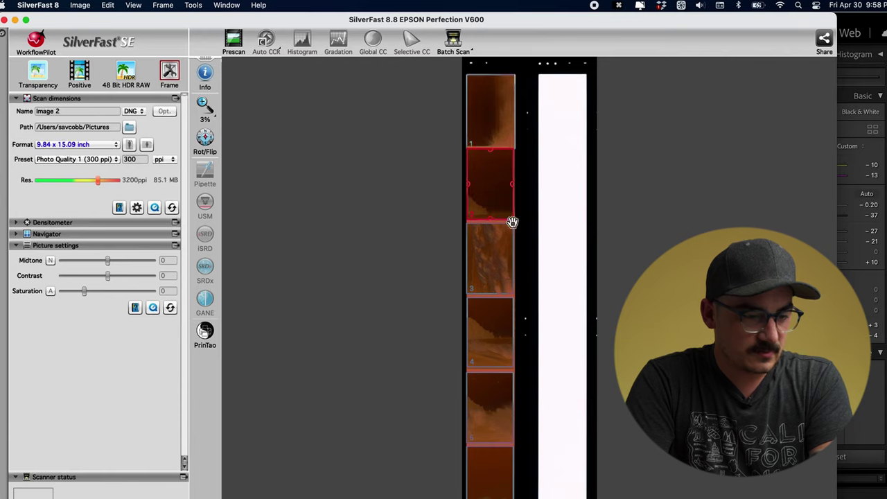
pyautogui.moveTo(513, 219); pyautogui.dragTo(513, 220)
pyautogui.click(495, 254)
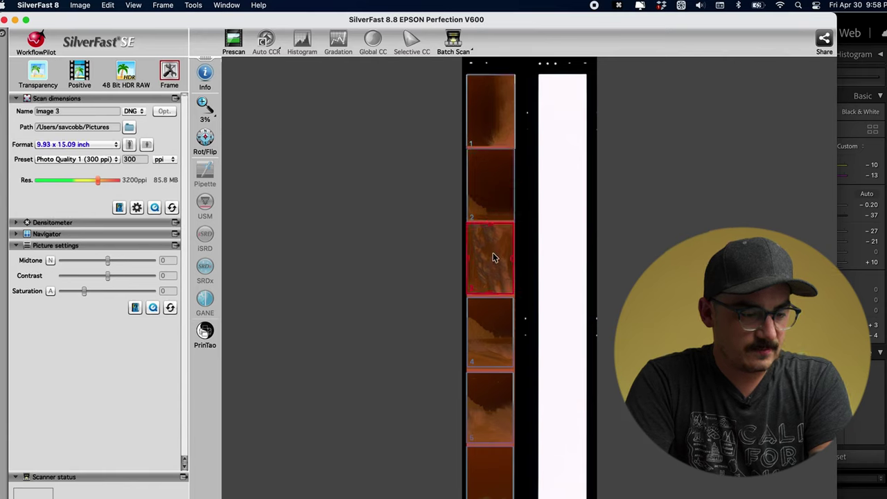
pyautogui.moveTo(512, 293); pyautogui.dragTo(515, 297)
pyautogui.click(495, 333)
pyautogui.moveTo(513, 365); pyautogui.dragTo(513, 368)
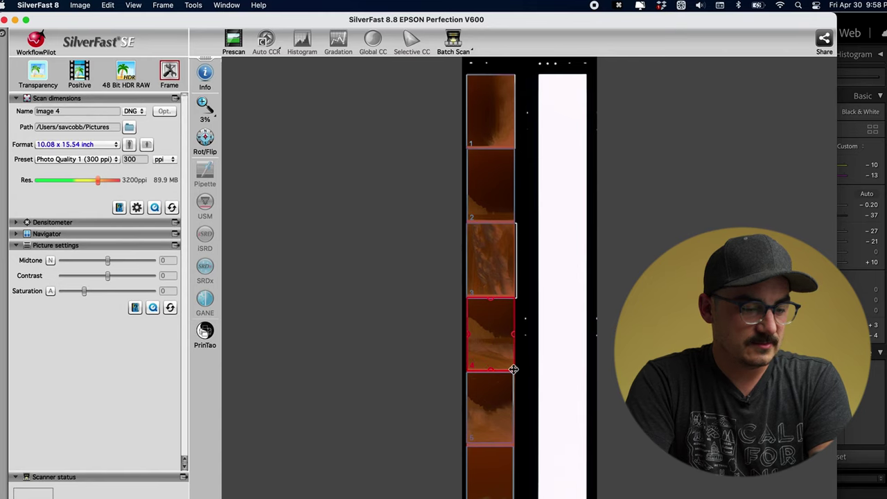
pyautogui.click(513, 381)
pyautogui.click(500, 463)
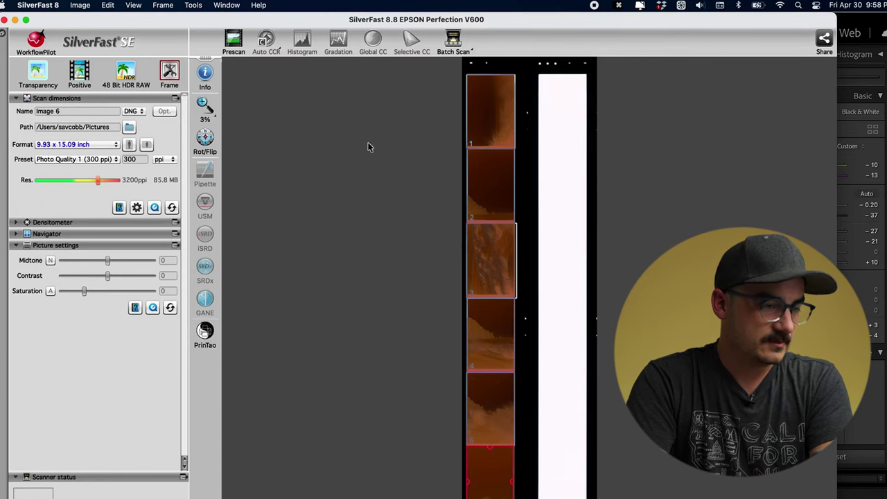
# - Start a batch scan into the Raw morro bay scans folder with the file name Morro Bay Raw Scans
pyautogui.click(454, 43)
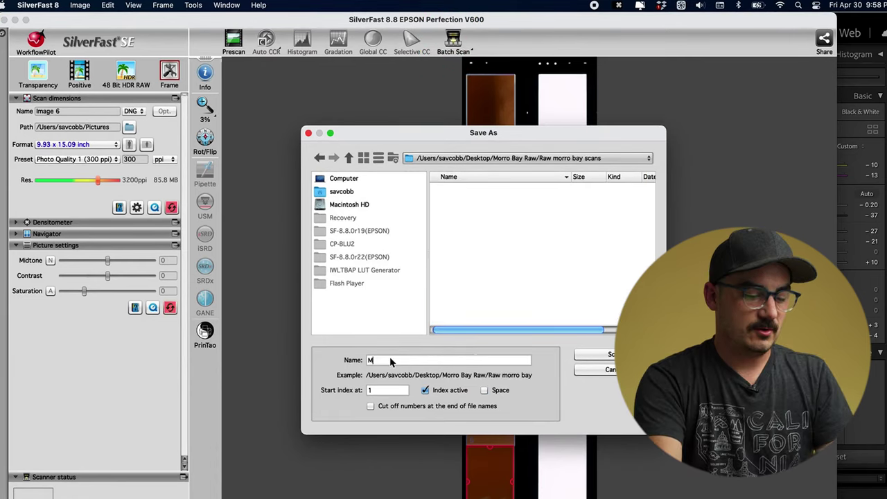
pyautogui.write('orro Ba')
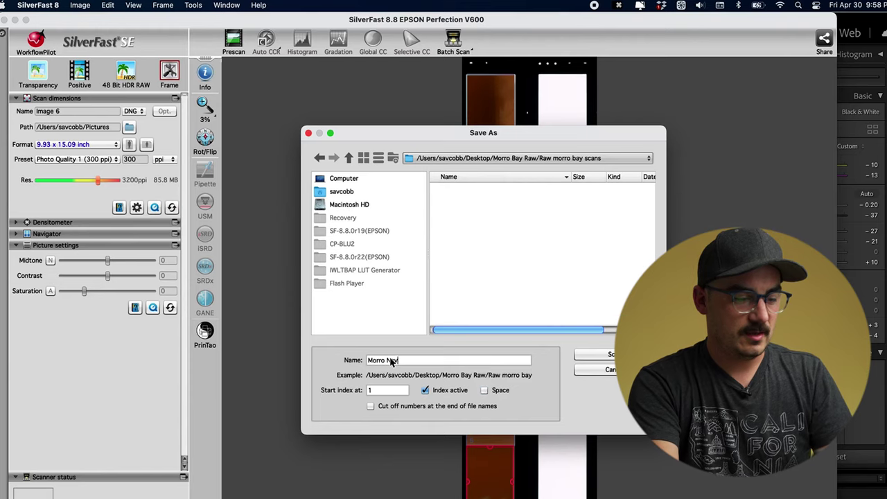
pyautogui.write('Bay Raw Scans')
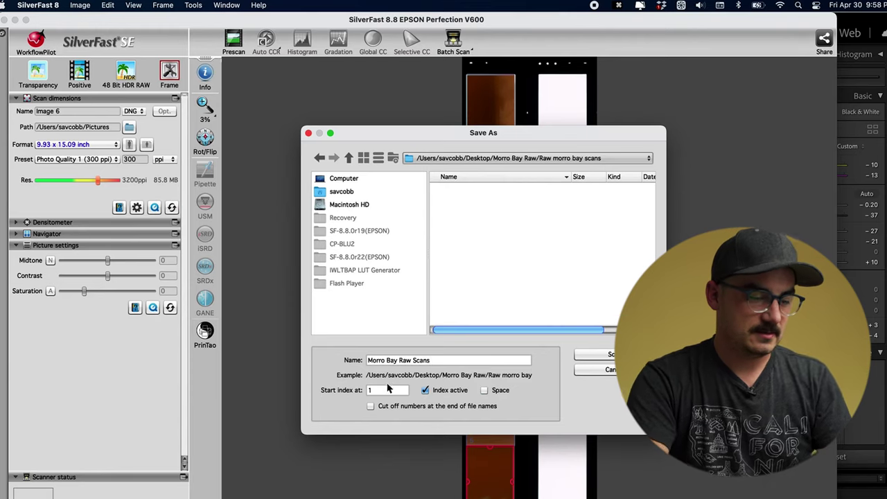
pyautogui.click(606, 354)
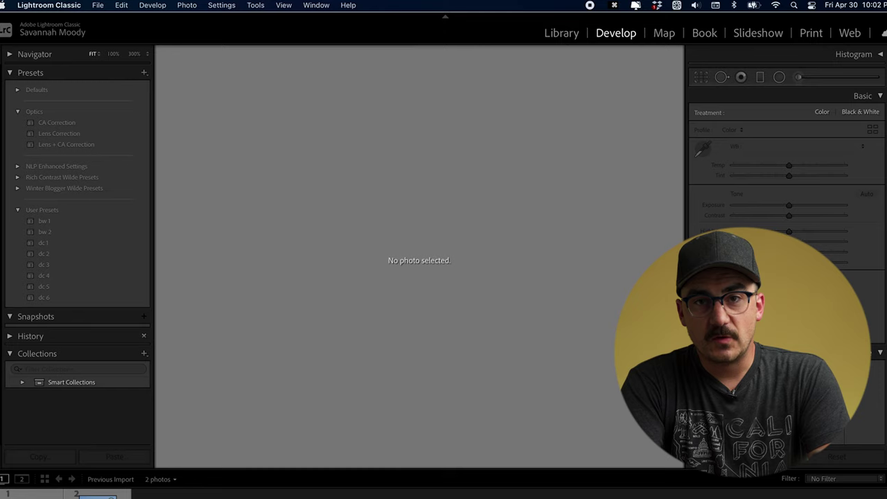
# - Import Morro Bay Raw Scans6.dng into the Lightroom Classic library from Desktop / Morro Bay Raw / Raw morro bay scans
pyautogui.click(570, 34)
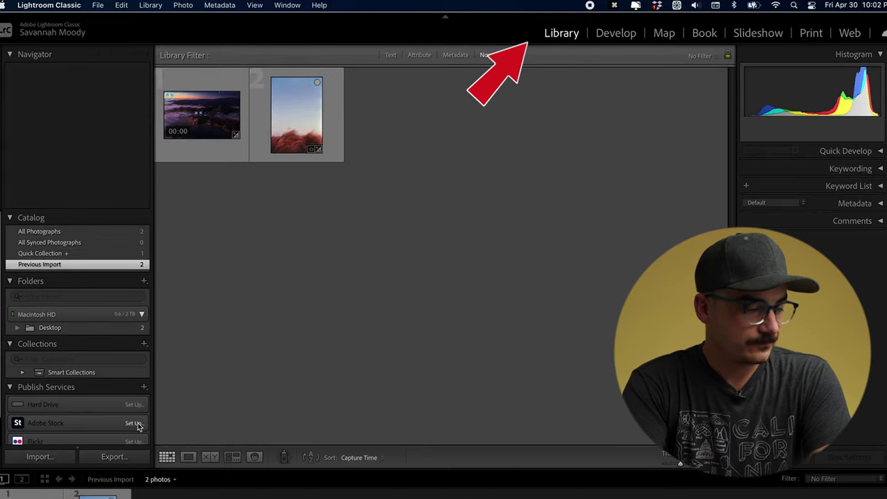
pyautogui.click(30, 462)
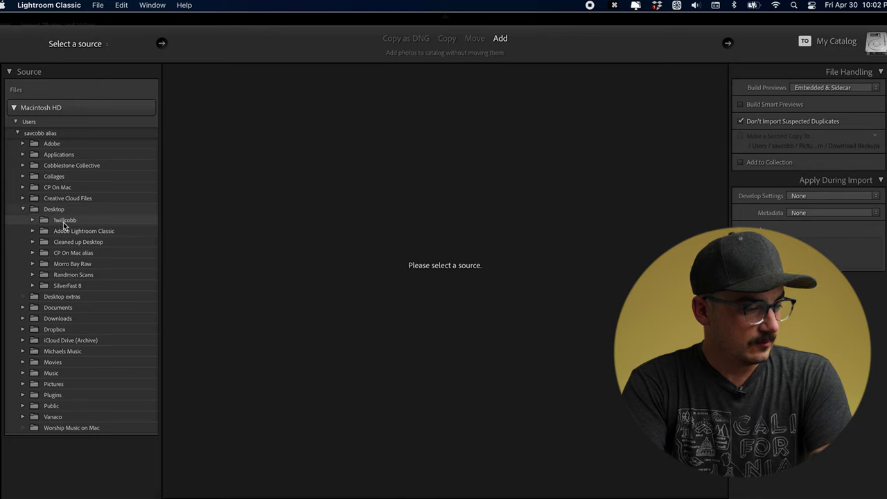
pyautogui.click(66, 264)
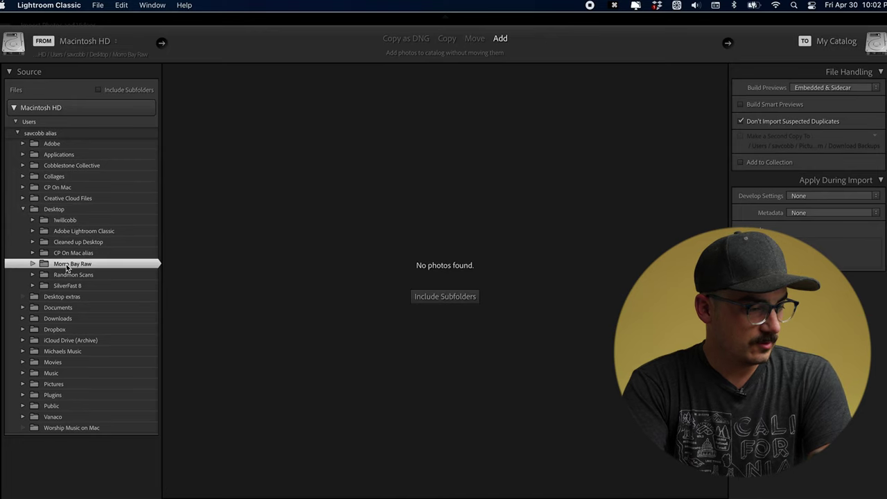
pyautogui.click(40, 265)
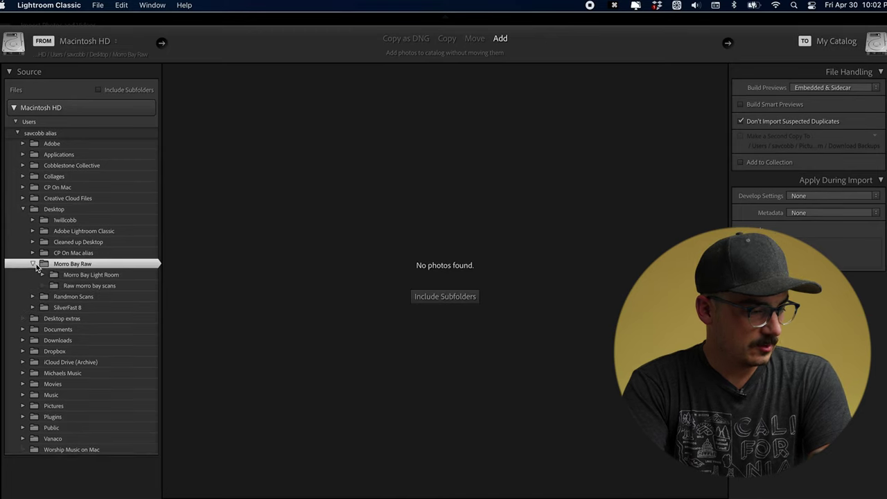
pyautogui.click(71, 276)
pyautogui.click(71, 286)
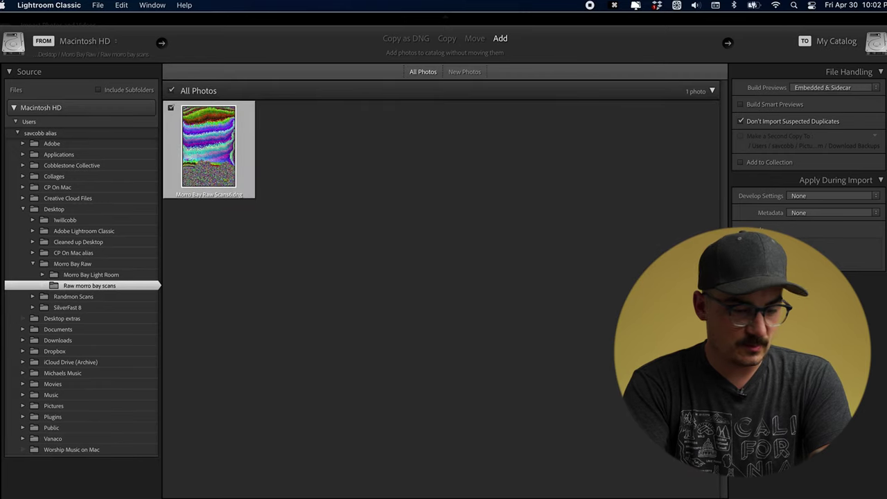
pyautogui.press('Return')
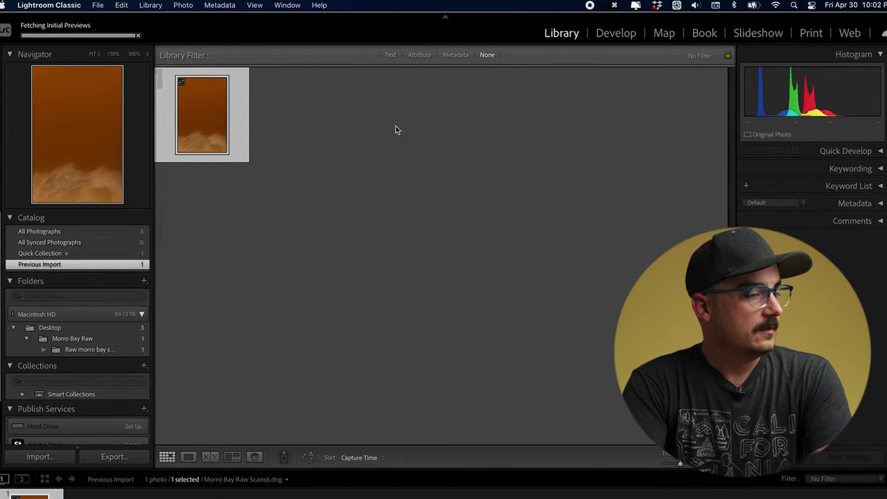
# - Show All Photographs in the Develop filmstrip and compare Morro Bay.jpg with Morro Bay Raw Scans6.dng
pyautogui.click(616, 32)
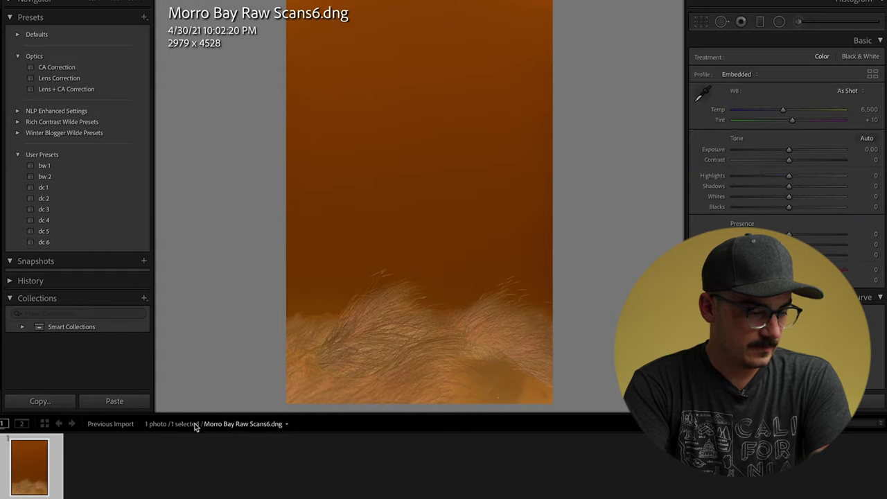
pyautogui.click(196, 479)
pyautogui.click(221, 431)
pyautogui.click(200, 424)
pyautogui.click(201, 429)
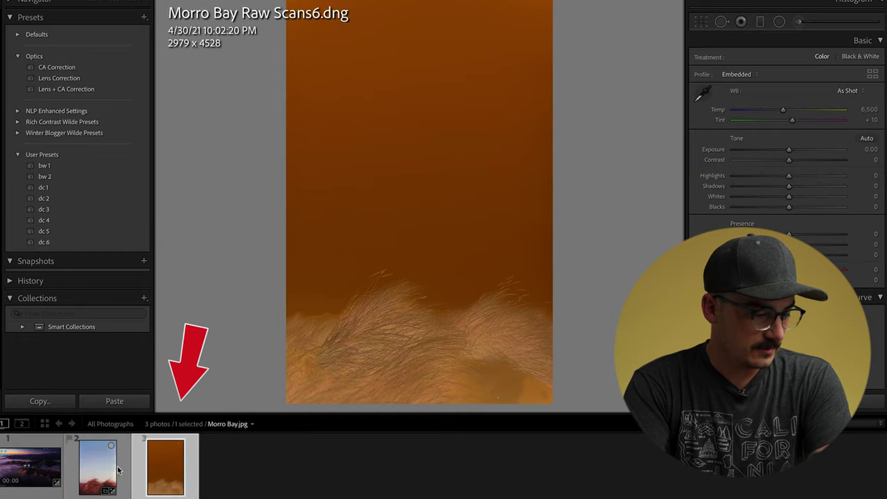
pyautogui.click(107, 469)
pyautogui.click(159, 476)
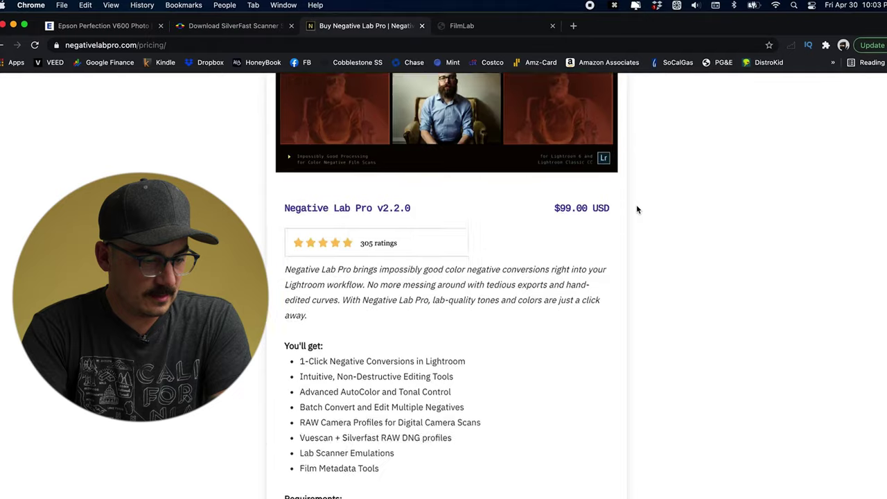
# - Examine the Negative Lab Pro pricing page in Chrome for its features, requirements, price and free trial terms
pyautogui.scroll(-5, 636, 208)
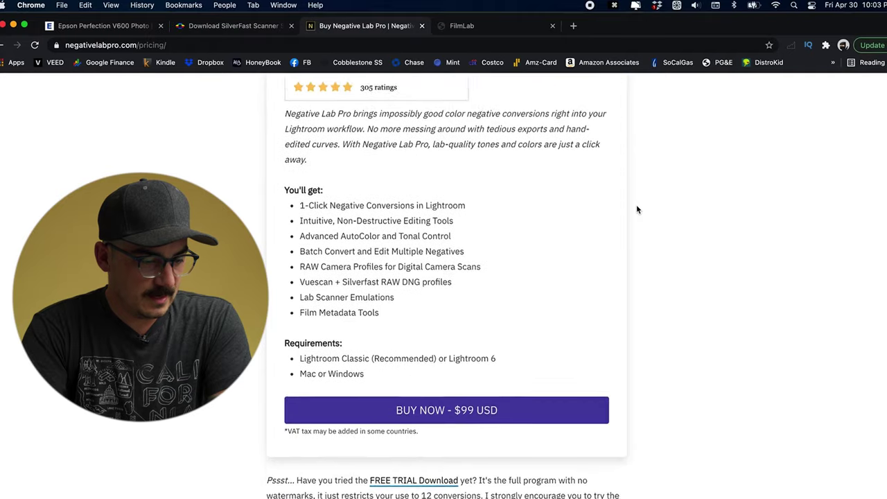
pyautogui.scroll(-5, 636, 208)
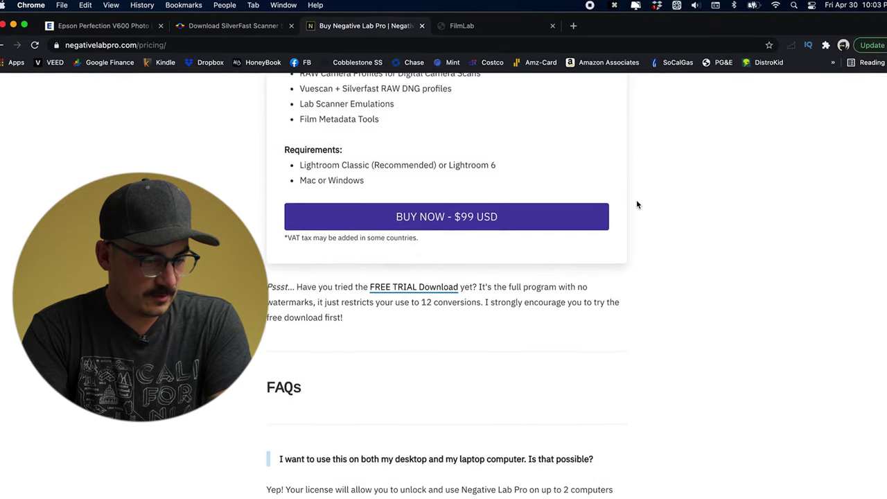
pyautogui.scroll(-2, 637, 205)
pyautogui.scroll(3, 637, 205)
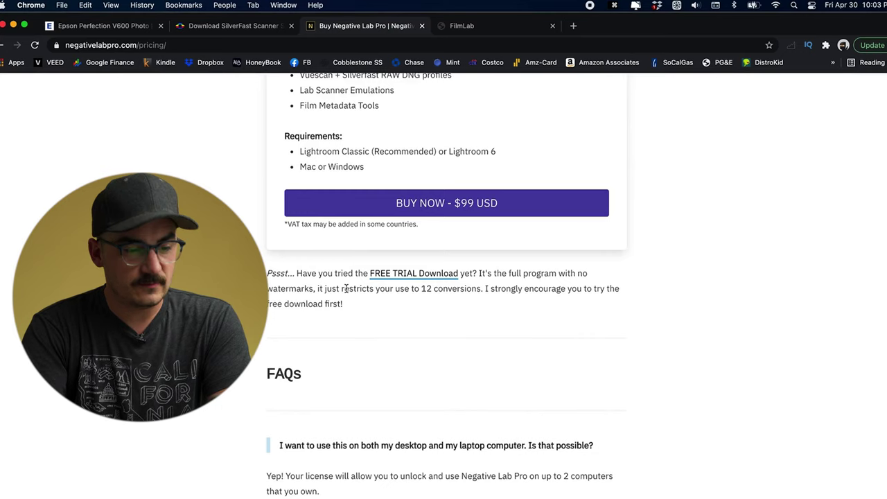
pyautogui.scroll(1, 473, 314)
pyautogui.scroll(2, 472, 314)
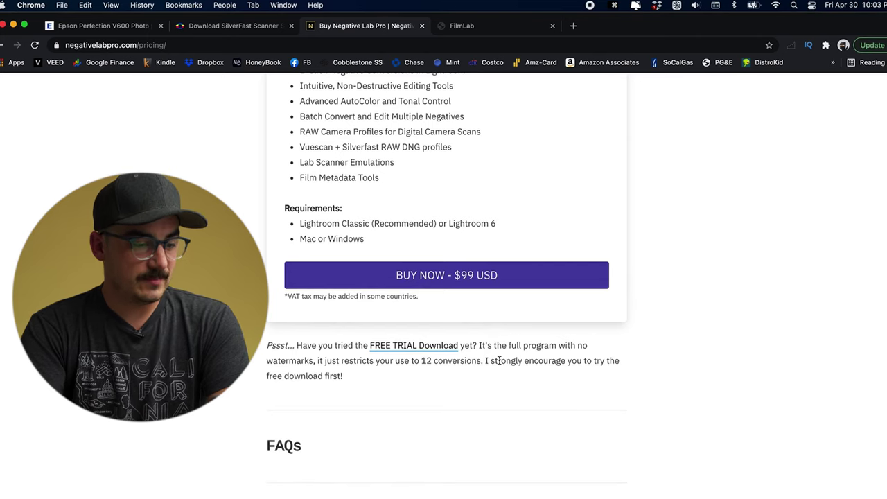
pyautogui.scroll(-1, 500, 360)
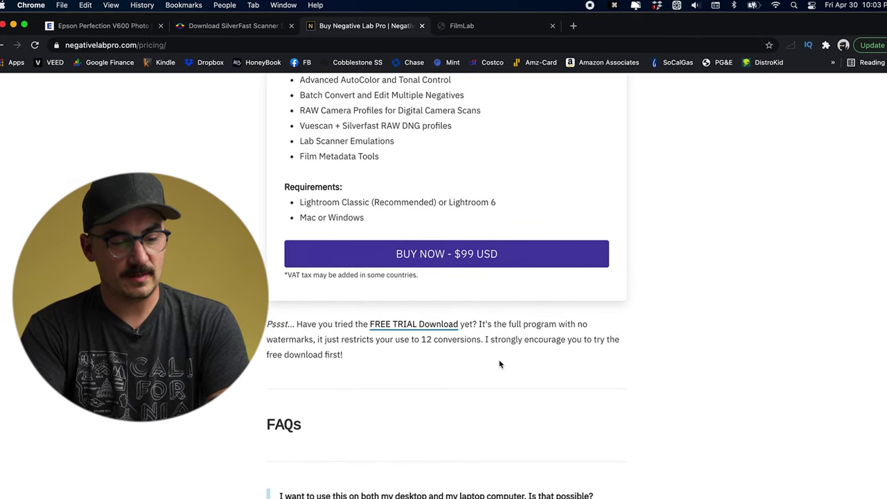
pyautogui.scroll(-1, 500, 364)
pyautogui.scroll(5, 501, 363)
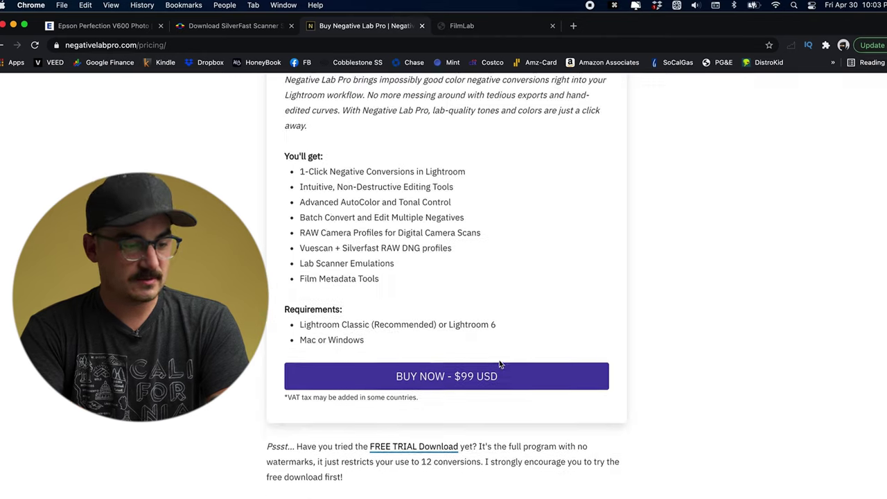
pyautogui.scroll(6, 678, 365)
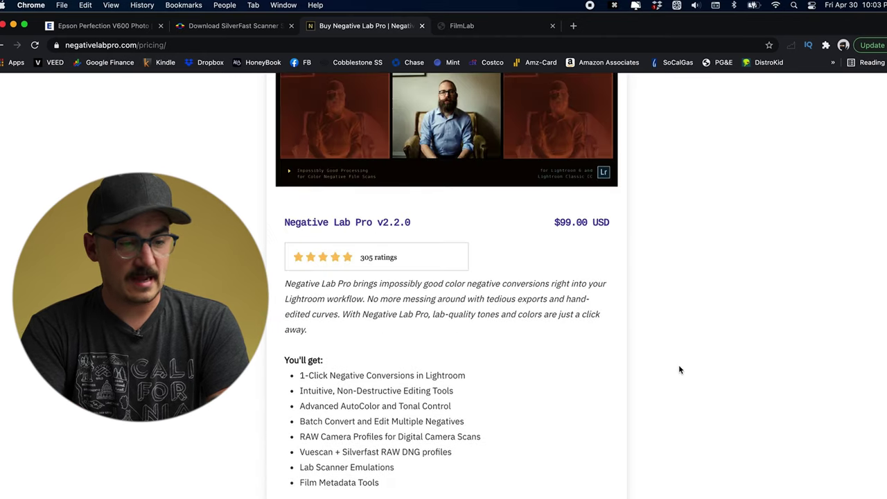
pyautogui.scroll(6, 678, 370)
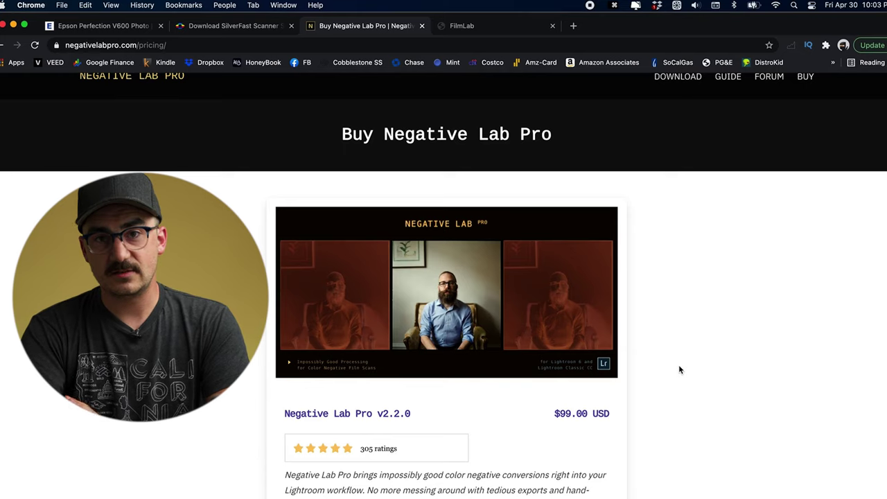
pyautogui.scroll(-6, 679, 369)
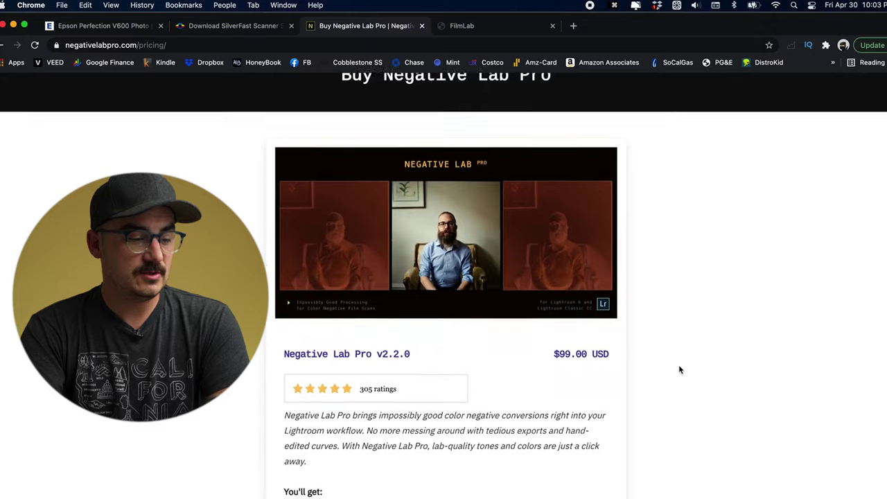
pyautogui.scroll(-5, 679, 370)
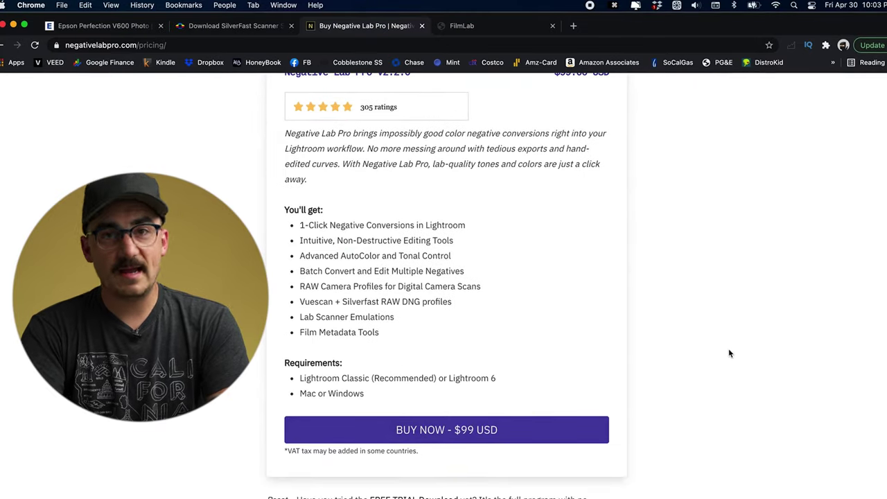
pyautogui.scroll(4, 742, 339)
pyautogui.scroll(7, 742, 338)
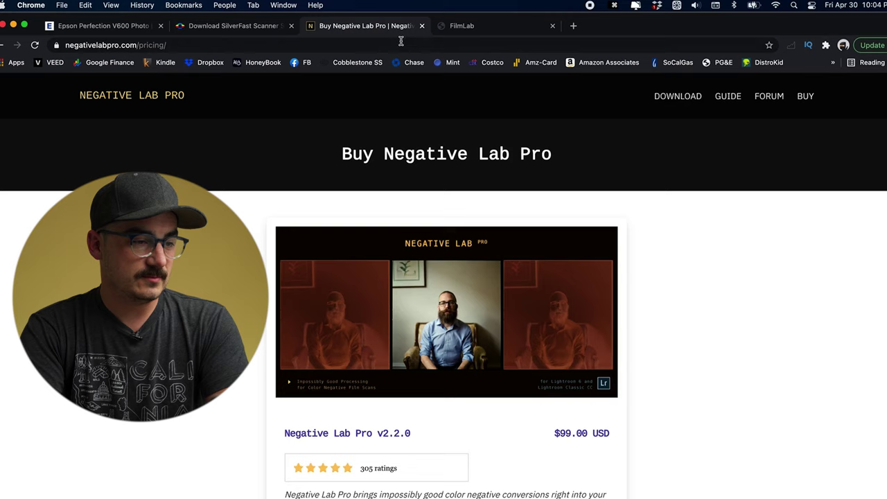
# - Return to Lightroom Classic and set the raw scan's white balance by sampling the film border at the image's upper-right corner
pyautogui.click(13, 26)
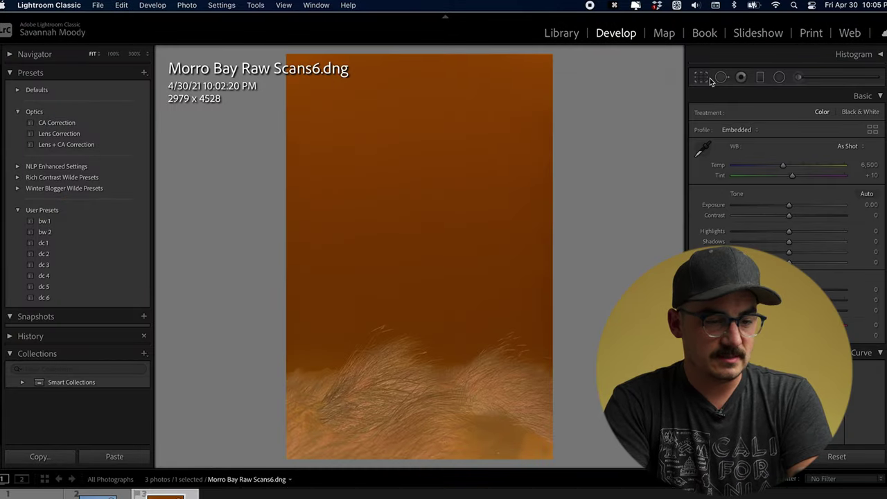
pyautogui.click(704, 151)
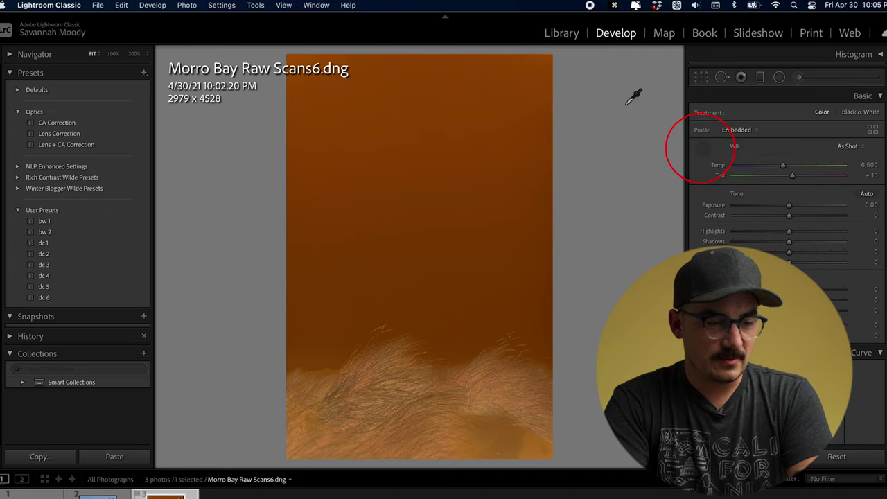
pyautogui.click(551, 52)
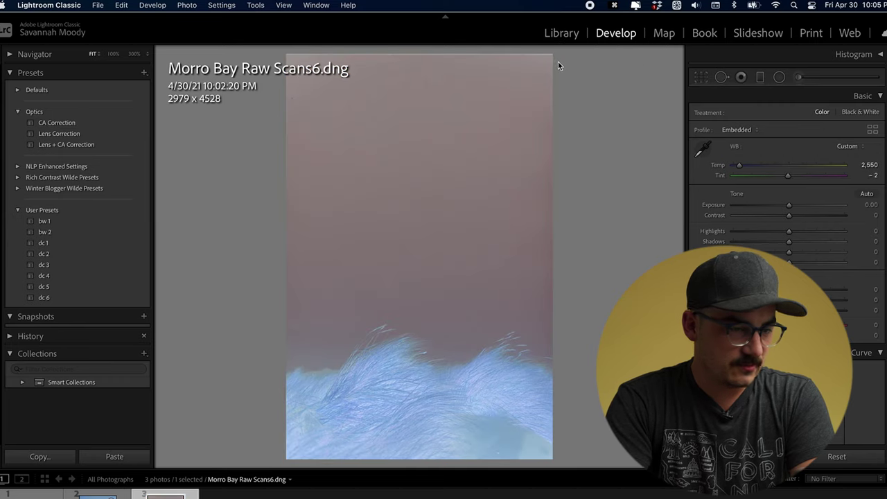
# - Inspect the raw scan's upper-right corner and crop the image slightly to 2942 x 4472, trimming its edges
pyautogui.click(548, 56)
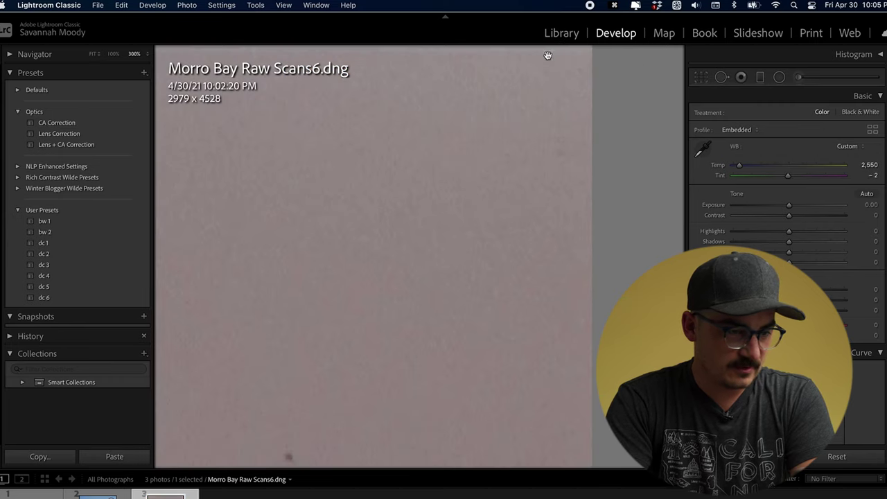
pyautogui.moveTo(558, 70); pyautogui.dragTo(507, 219)
pyautogui.click(514, 187)
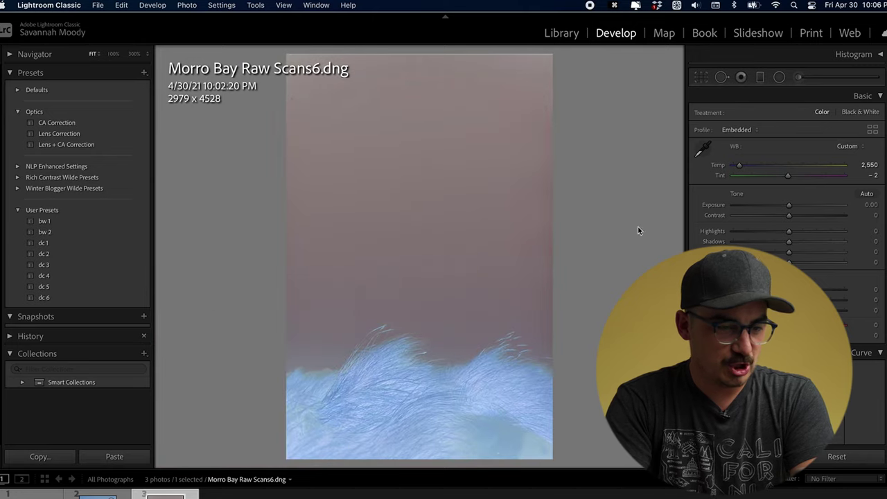
pyautogui.press('r')
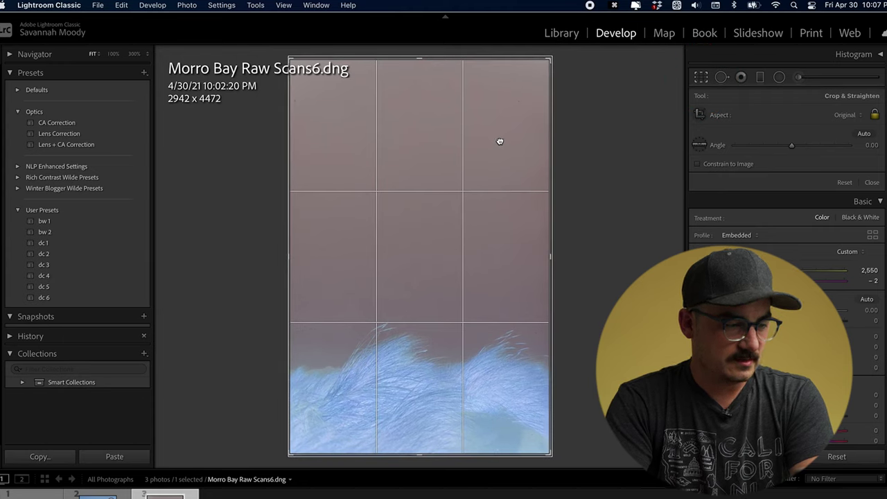
pyautogui.press('r')
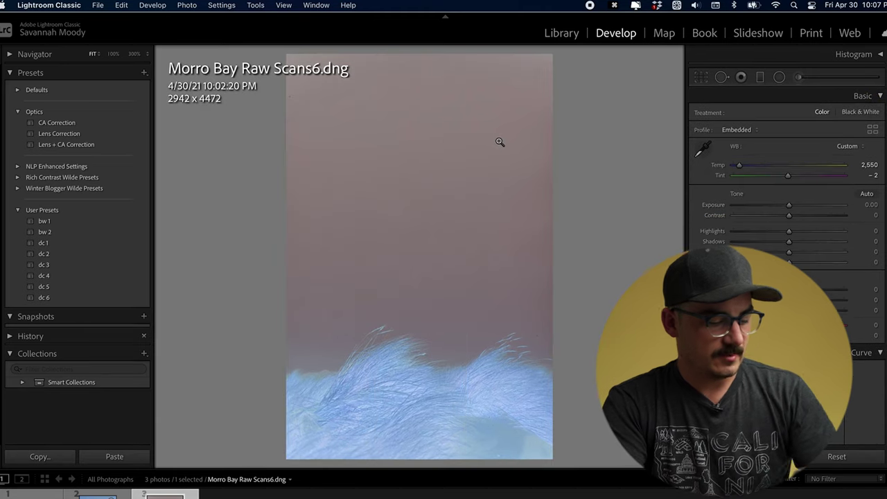
# - Convert the scan with Negative Lab Pro using Vuescan/SF DNG source, Noritsu color model, 3 – Default pre-saturation and 5% border buffer, and reset the edit settings
pyautogui.hotkey('ctrl', 'n')
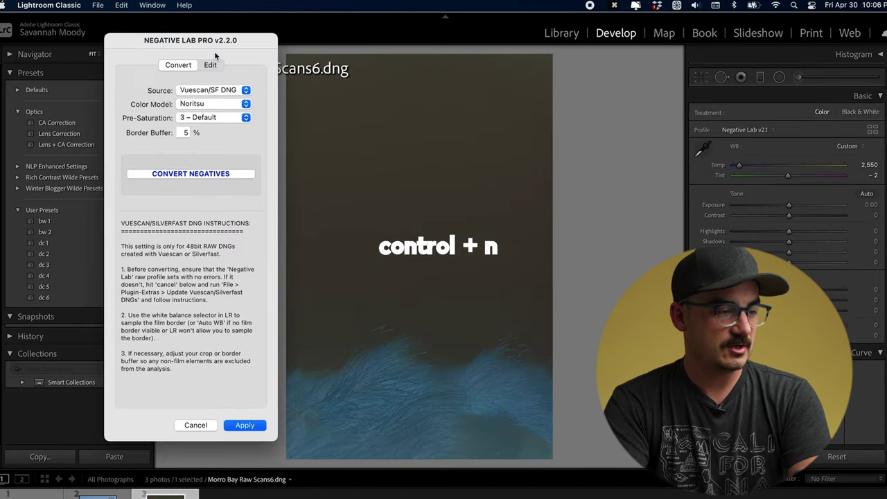
pyautogui.moveTo(215, 56); pyautogui.dragTo(463, 61)
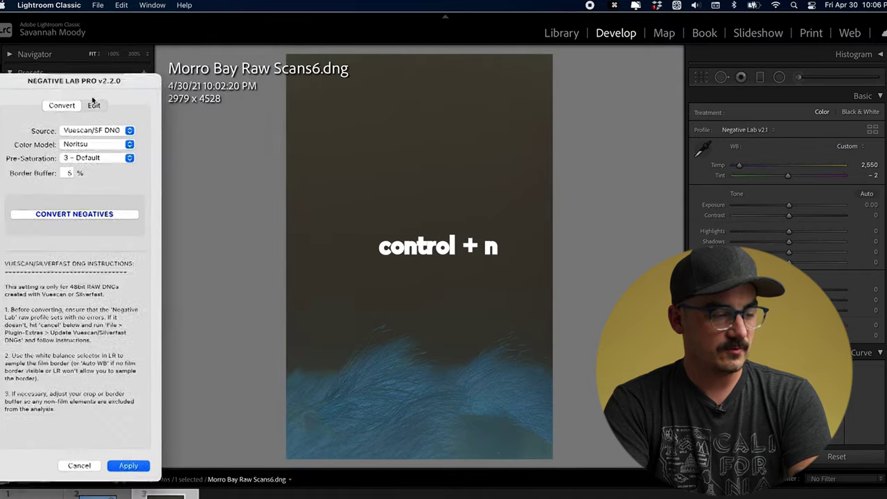
pyautogui.moveTo(125, 61); pyautogui.dragTo(219, 61)
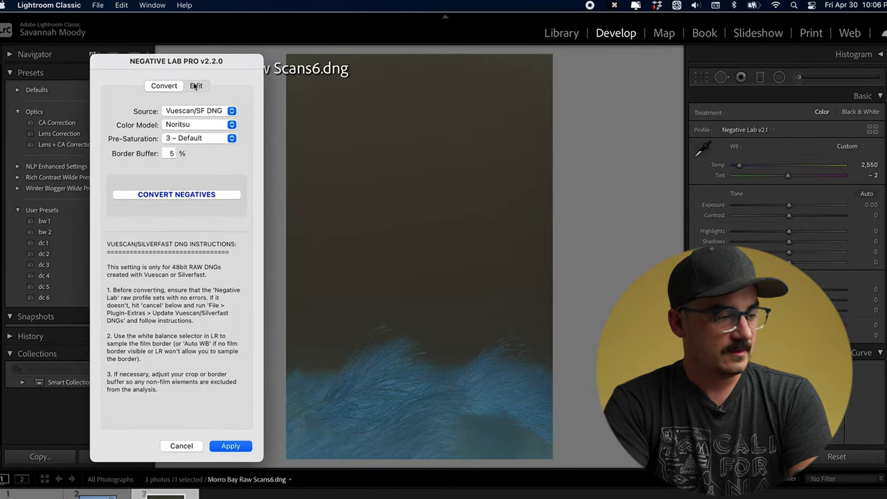
pyautogui.click(208, 111)
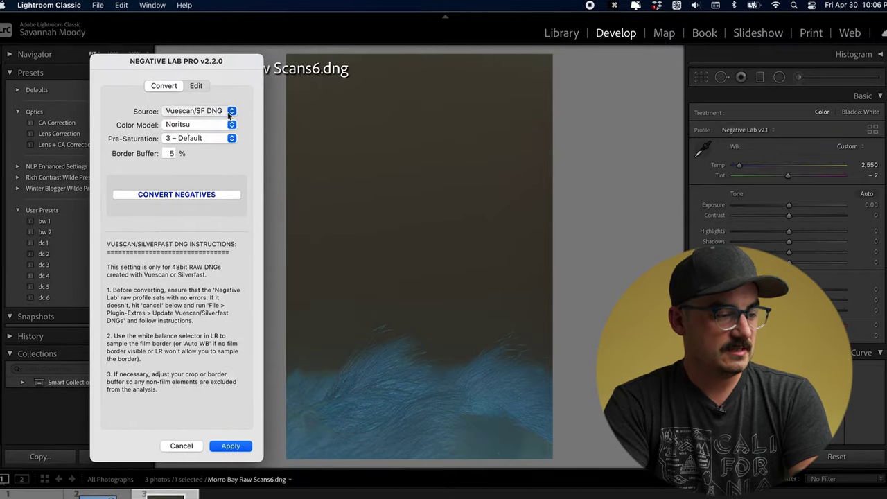
pyautogui.click(231, 127)
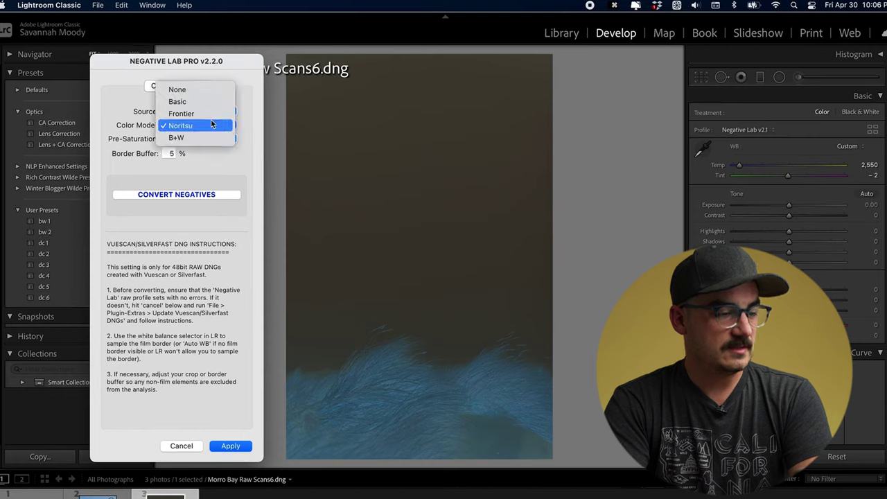
pyautogui.click(215, 127)
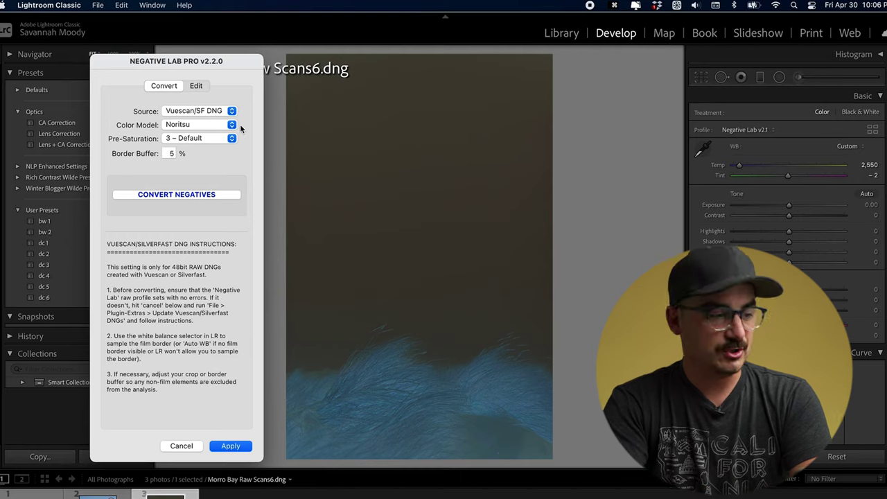
pyautogui.click(223, 140)
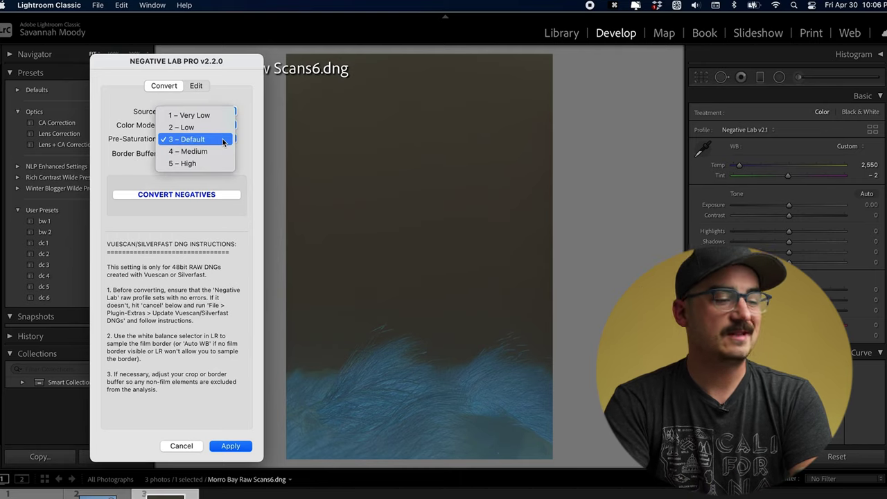
pyautogui.click(224, 141)
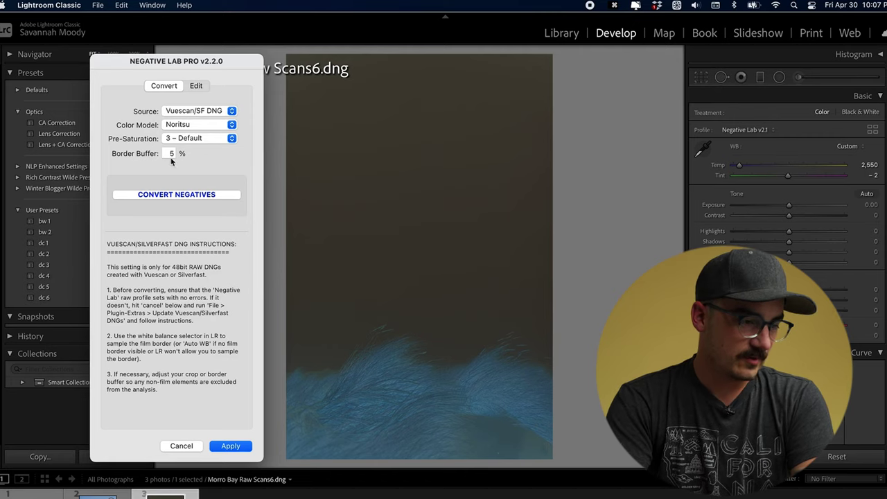
pyautogui.click(201, 196)
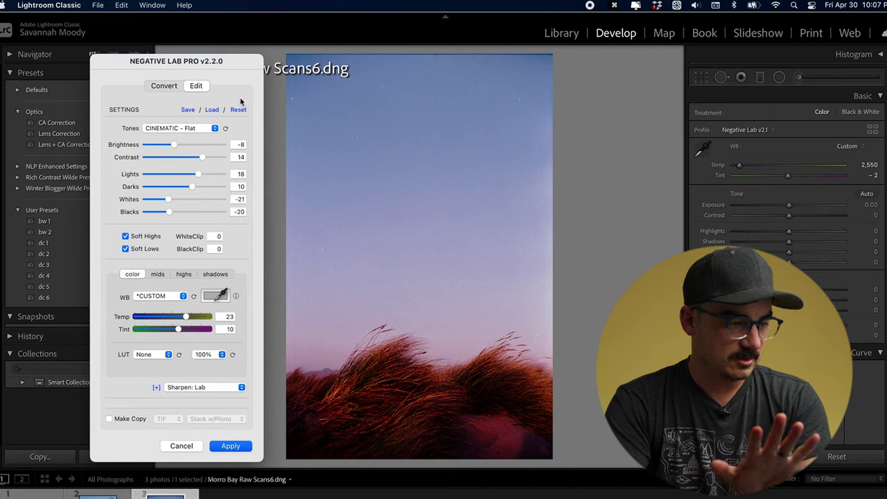
pyautogui.click(238, 110)
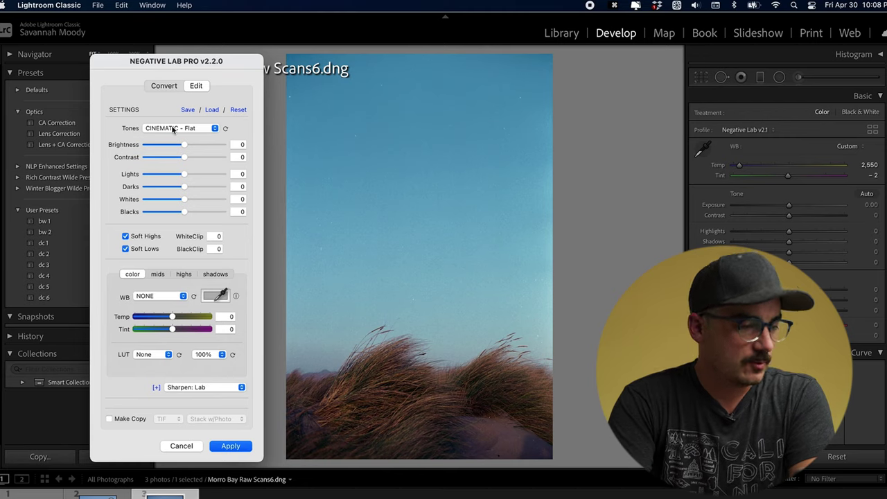
# - Try the LINEAR - Flat, LAB - Shadow Hard, LINEAR - Deep and CINEMATIC - Rich tone profiles on the scan, returning to CINEMATIC - Flat
pyautogui.click(205, 130)
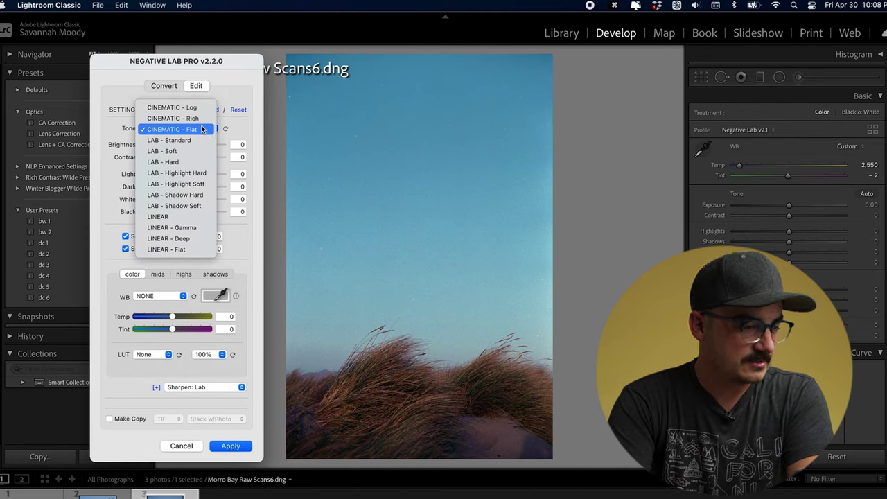
pyautogui.click(205, 251)
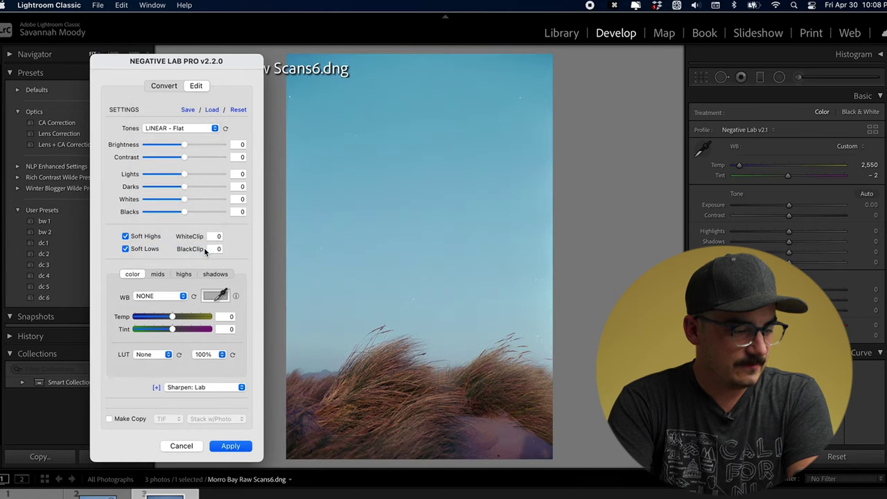
pyautogui.click(196, 128)
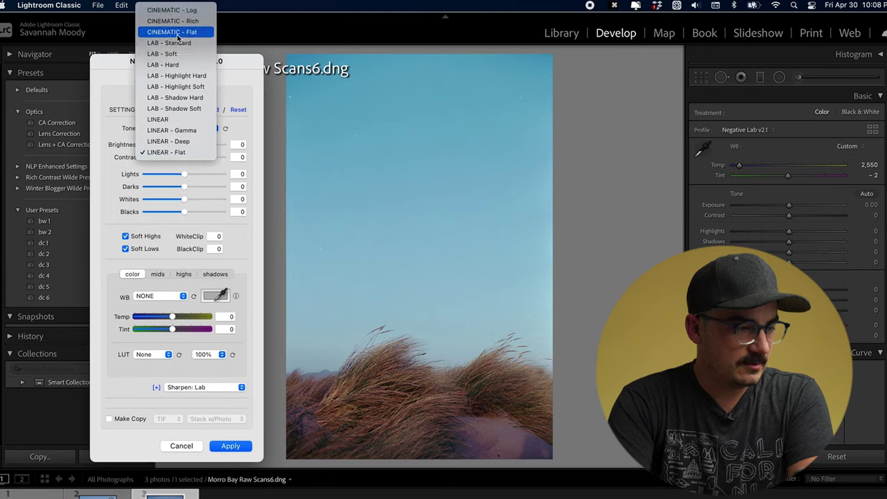
pyautogui.click(177, 32)
pyautogui.click(196, 129)
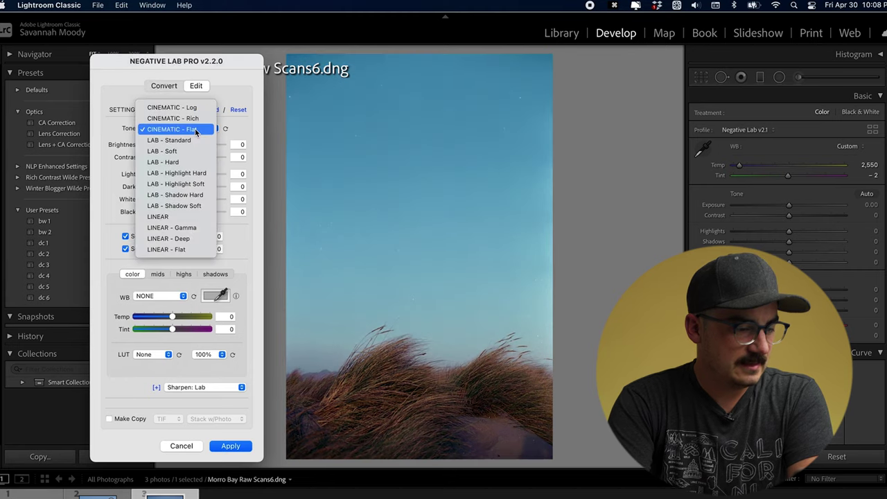
pyautogui.click(198, 190)
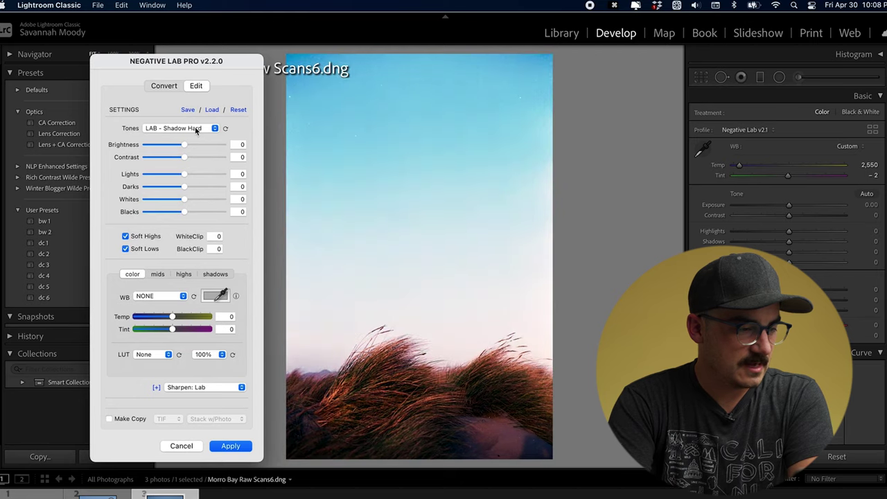
pyautogui.click(197, 129)
pyautogui.click(194, 161)
pyautogui.click(196, 128)
pyautogui.click(190, 142)
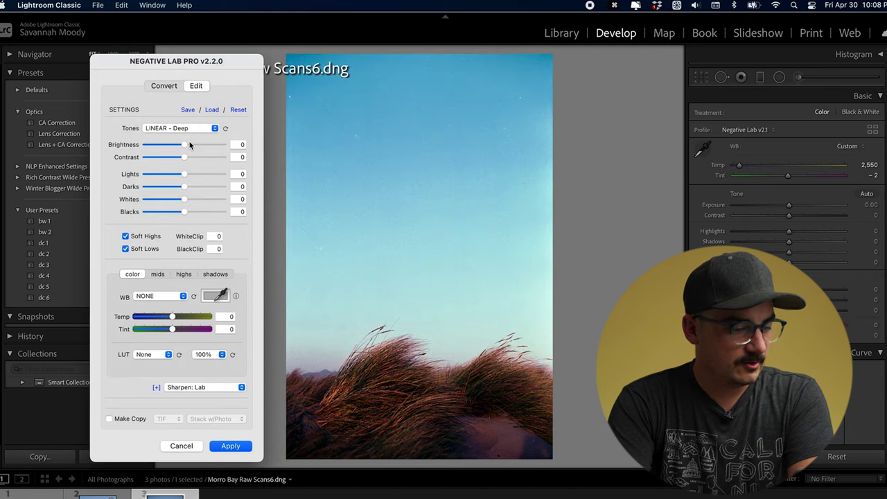
pyautogui.click(194, 130)
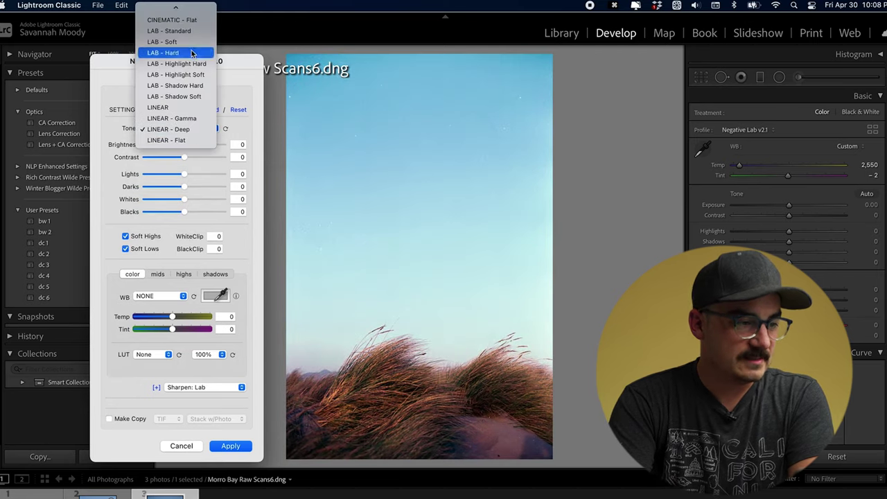
pyautogui.click(190, 21)
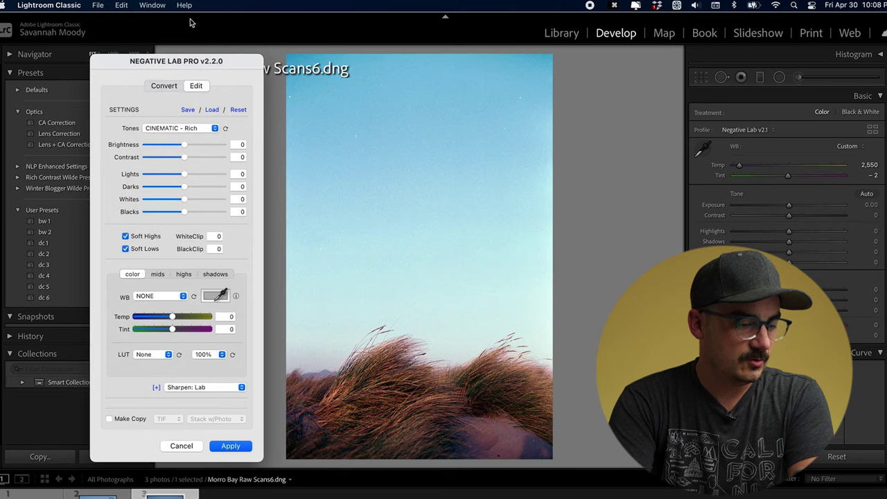
pyautogui.click(191, 129)
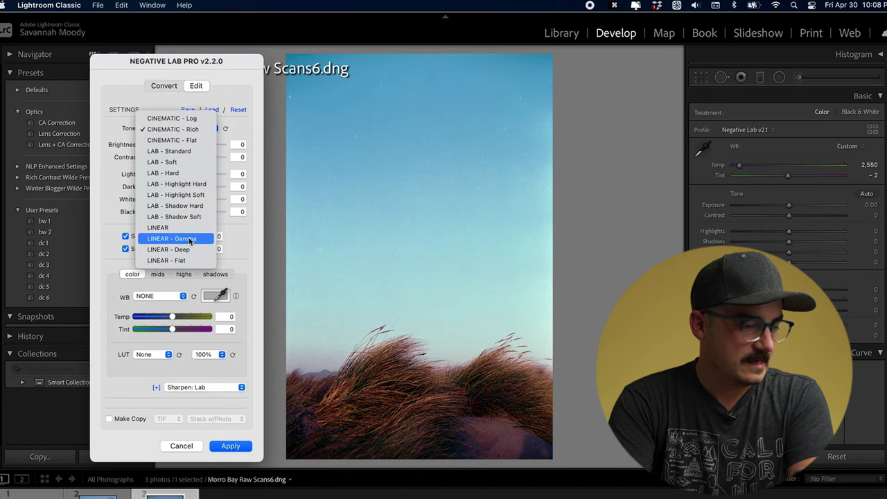
pyautogui.click(191, 261)
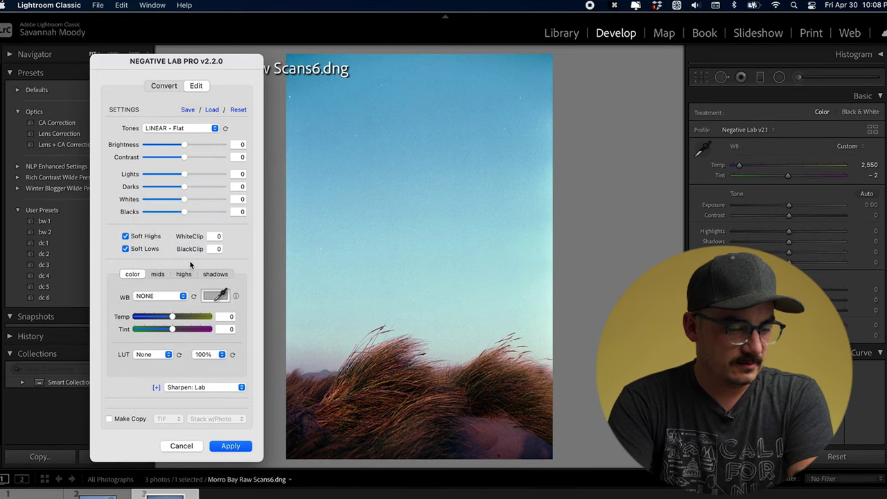
pyautogui.click(187, 128)
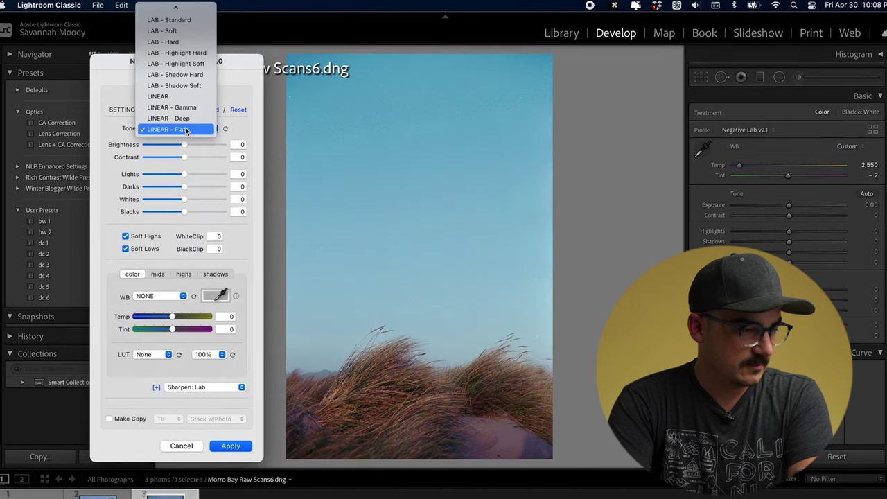
pyautogui.click(186, 32)
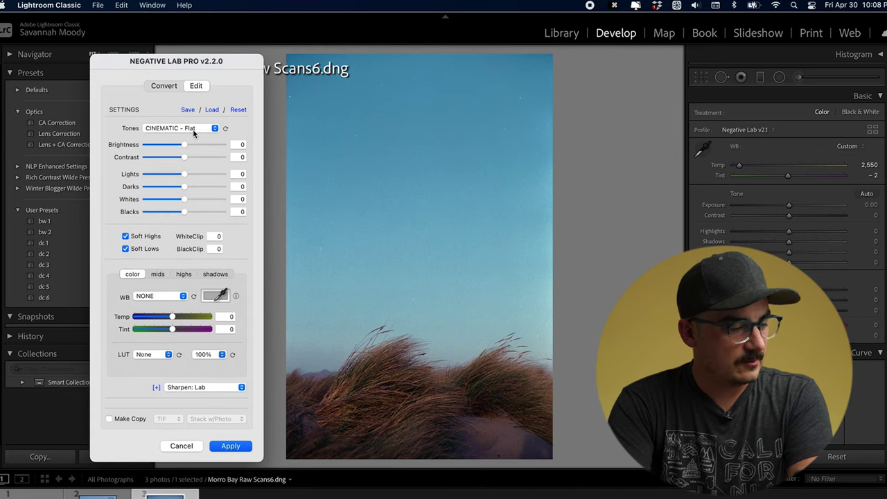
# - Apply the Kodak white balance to the converted scan and adjust it to Temp 35 and Tint 10
pyautogui.click(173, 298)
pyautogui.click(171, 359)
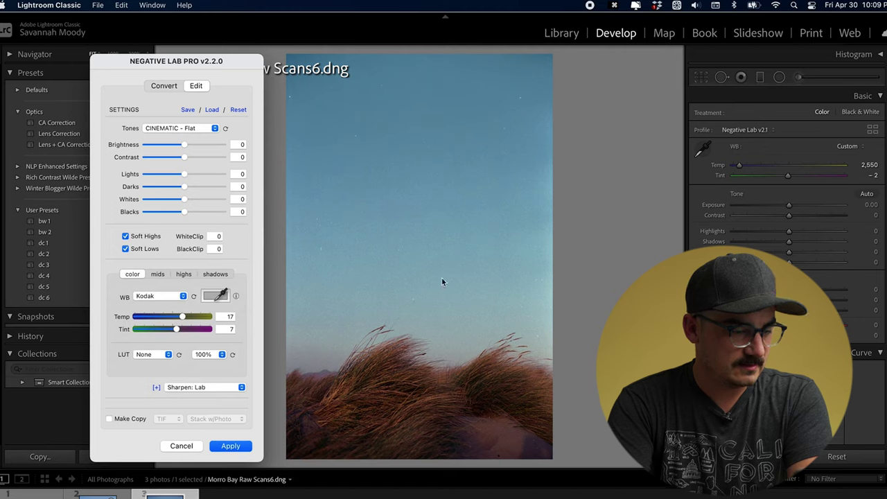
pyautogui.moveTo(182, 316)
pyautogui.mouseDown()
pyautogui.moveTo(197, 318)
pyautogui.moveTo(179, 330)
pyautogui.mouseUp()
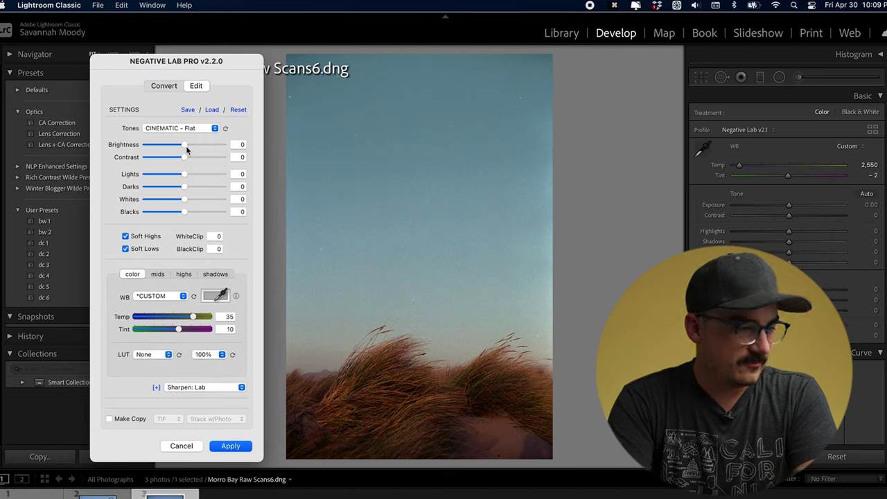
# - Adjust the scan's tones to Brightness 9, Contrast -1, Lights 8, Darks -4, Whites 19 and Blacks -6
pyautogui.moveTo(184, 144)
pyautogui.mouseDown()
pyautogui.moveTo(206, 149)
pyautogui.moveTo(164, 161)
pyautogui.moveTo(194, 161)
pyautogui.moveTo(183, 161)
pyautogui.mouseUp()
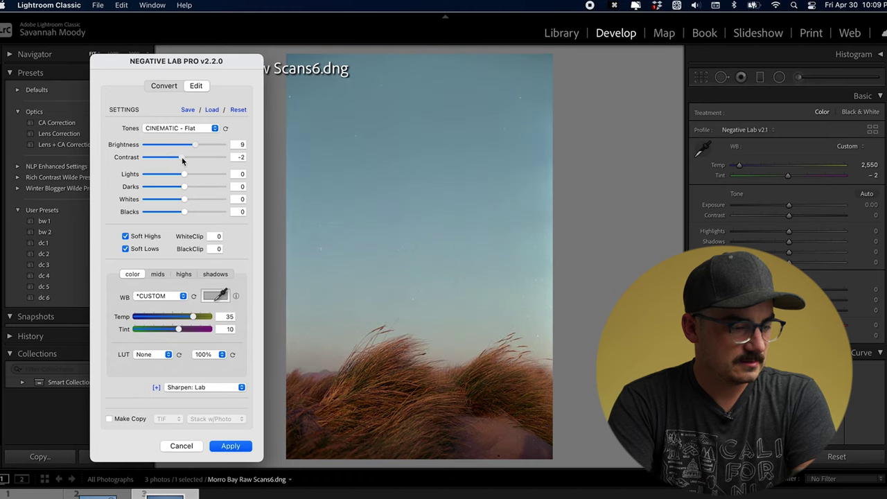
pyautogui.moveTo(185, 175); pyautogui.dragTo(201, 202)
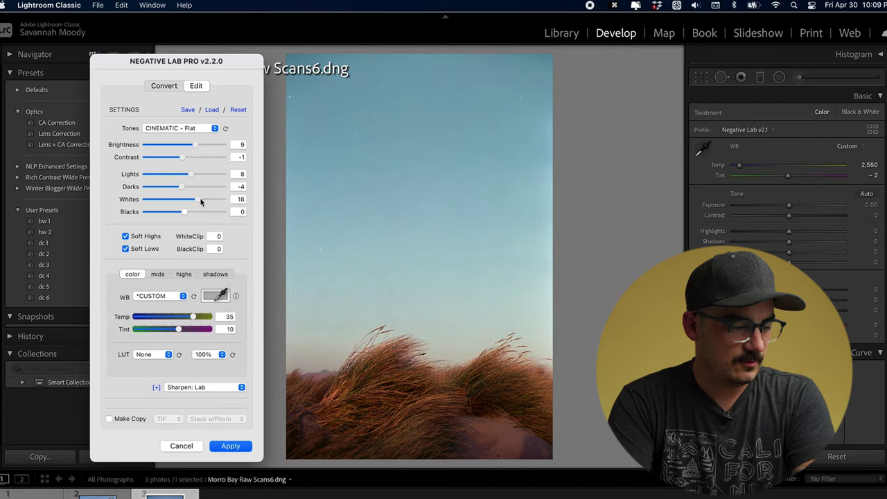
pyautogui.moveTo(184, 212)
pyautogui.mouseDown()
pyautogui.moveTo(199, 217)
pyautogui.moveTo(177, 219)
pyautogui.mouseUp()
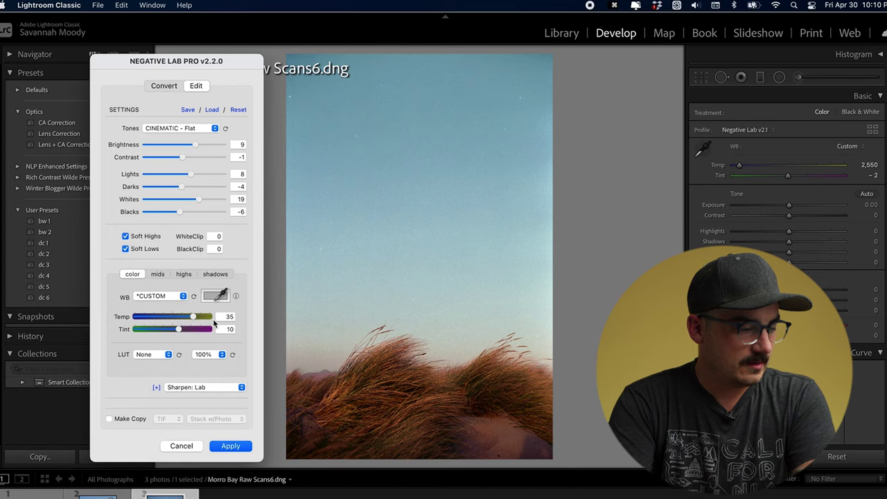
# - Try the Frontier and Crystal LUTs on the converted scan and settle on the Natural LUT
pyautogui.click(158, 354)
pyautogui.click(158, 375)
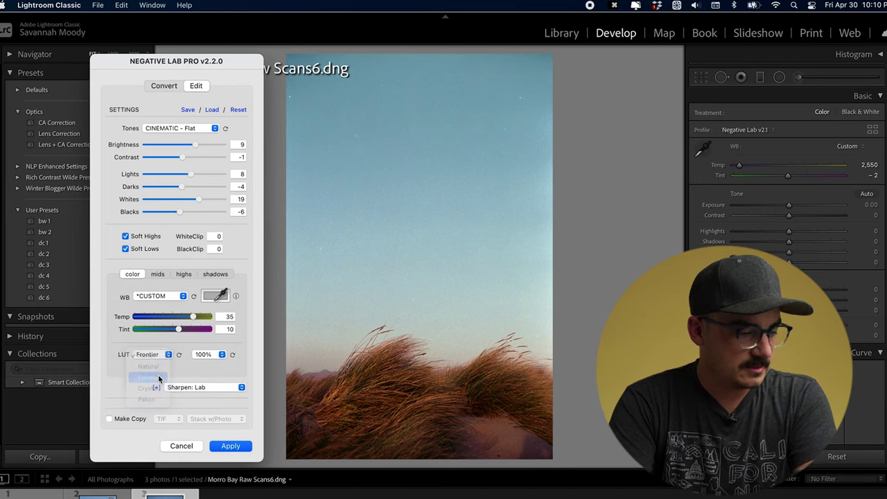
pyautogui.click(159, 356)
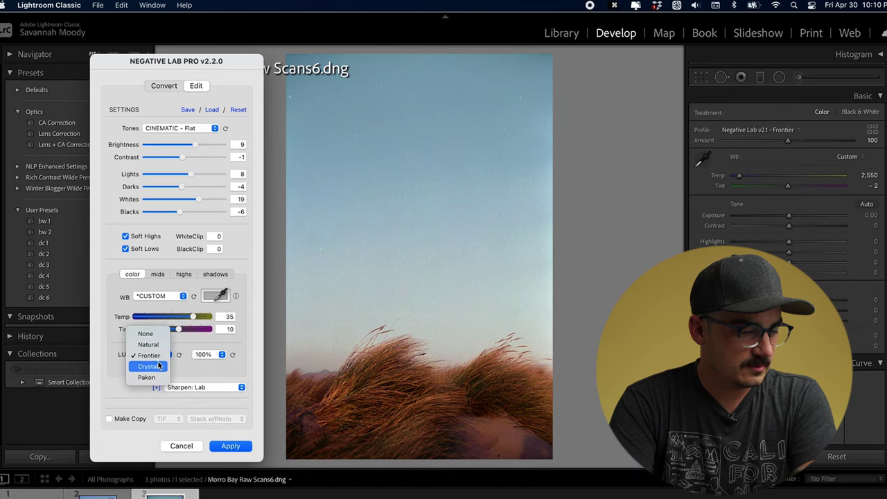
pyautogui.click(157, 367)
pyautogui.click(158, 357)
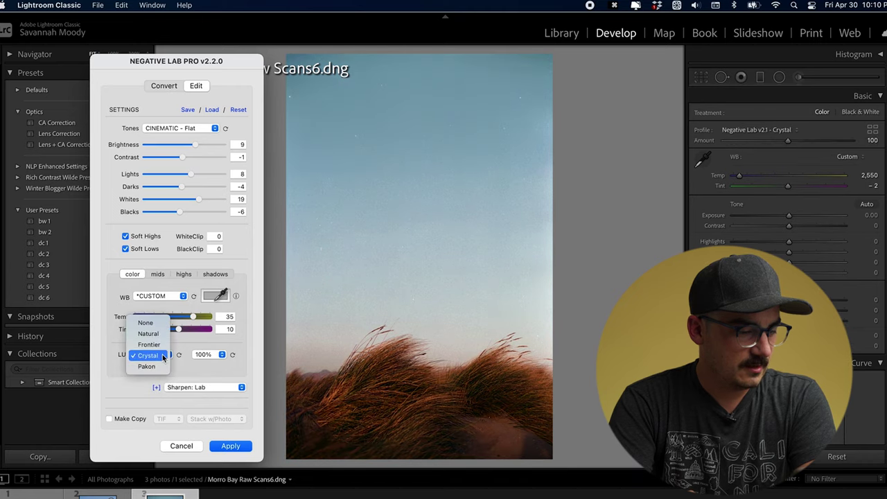
pyautogui.click(160, 366)
pyautogui.click(158, 356)
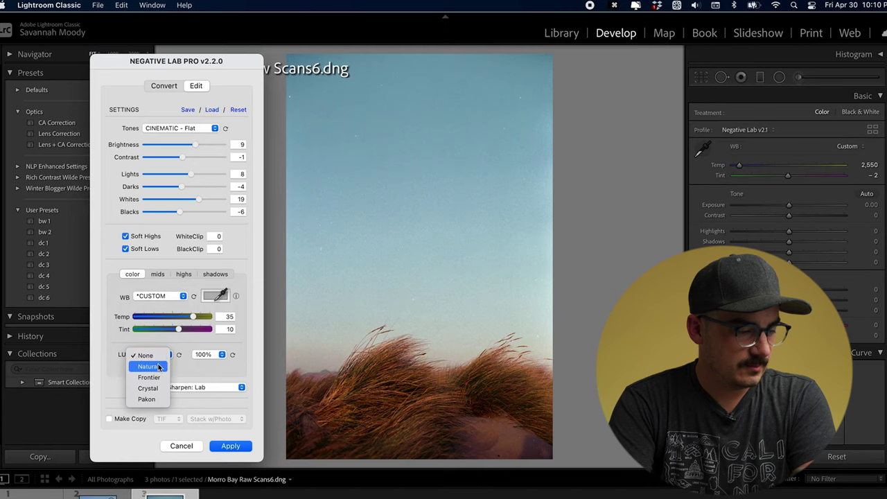
pyautogui.click(158, 364)
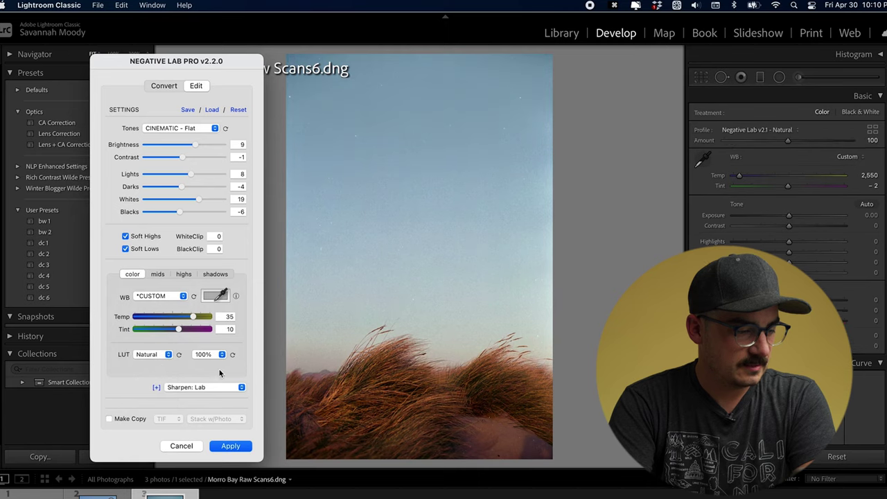
# - Set the midtone green–magenta balance to 1, and the highlight colors to red–cyan -5 and green–magenta 4
pyautogui.click(158, 276)
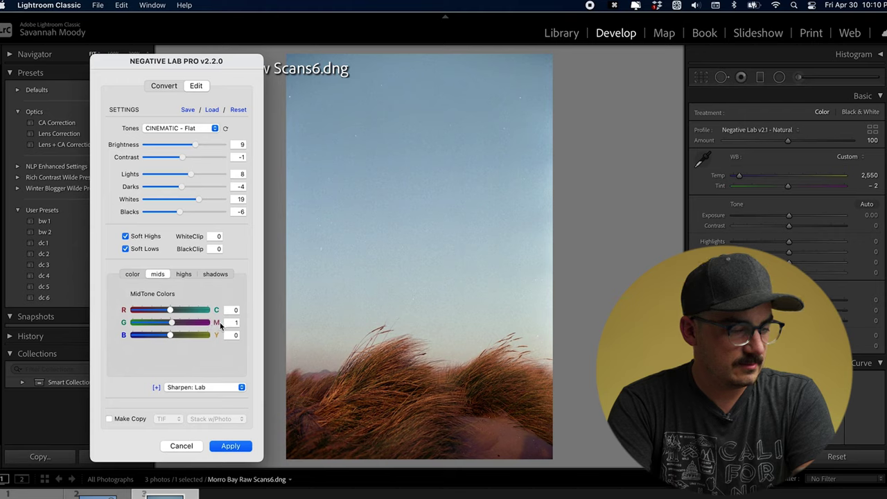
pyautogui.click(183, 275)
pyautogui.click(215, 275)
pyautogui.click(184, 275)
pyautogui.moveTo(170, 323)
pyautogui.mouseDown()
pyautogui.moveTo(177, 323)
pyautogui.moveTo(166, 314)
pyautogui.mouseUp()
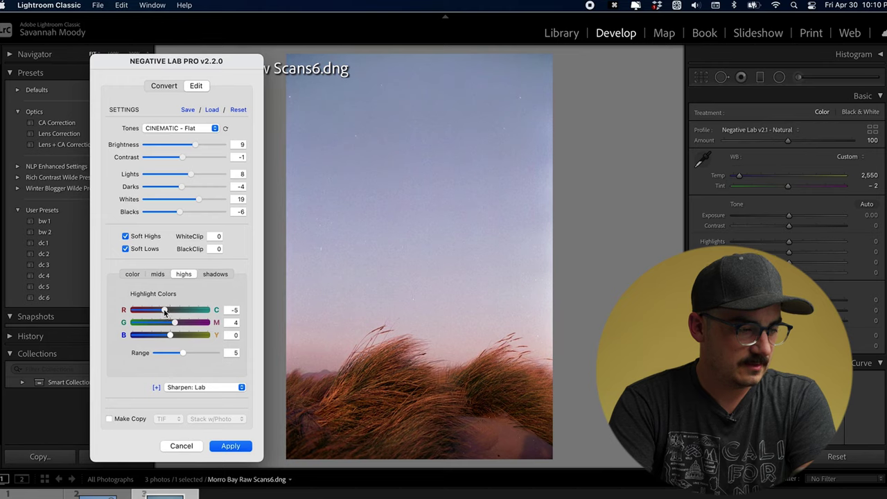
# - Set the shadow colors to 5 on the red–cyan balance and -1 on the green–magenta balance
pyautogui.click(214, 274)
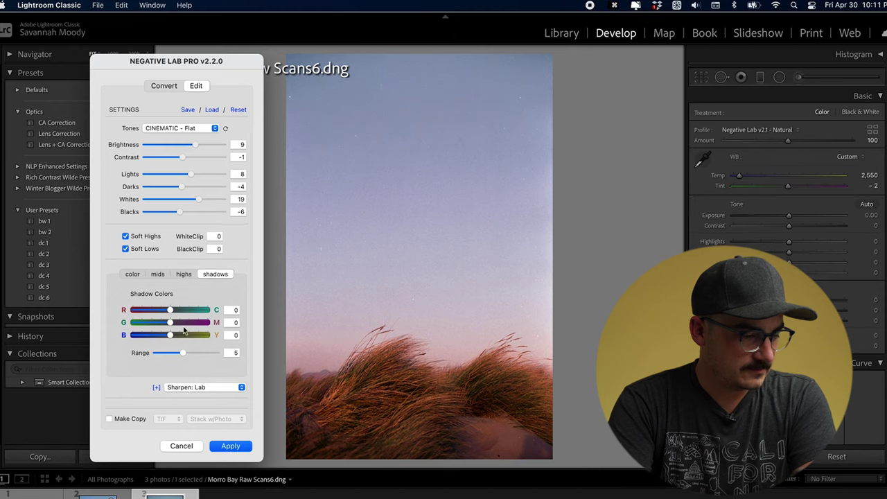
pyautogui.moveTo(171, 311); pyautogui.dragTo(177, 311)
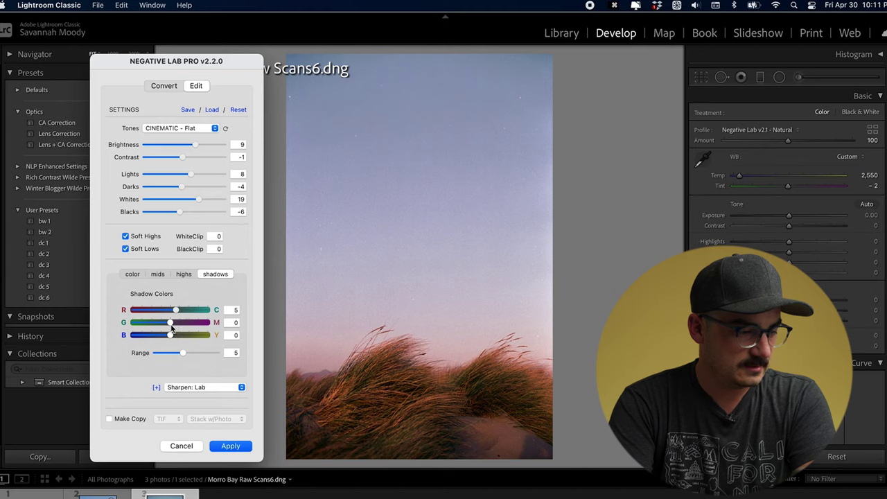
pyautogui.moveTo(170, 323); pyautogui.dragTo(170, 325)
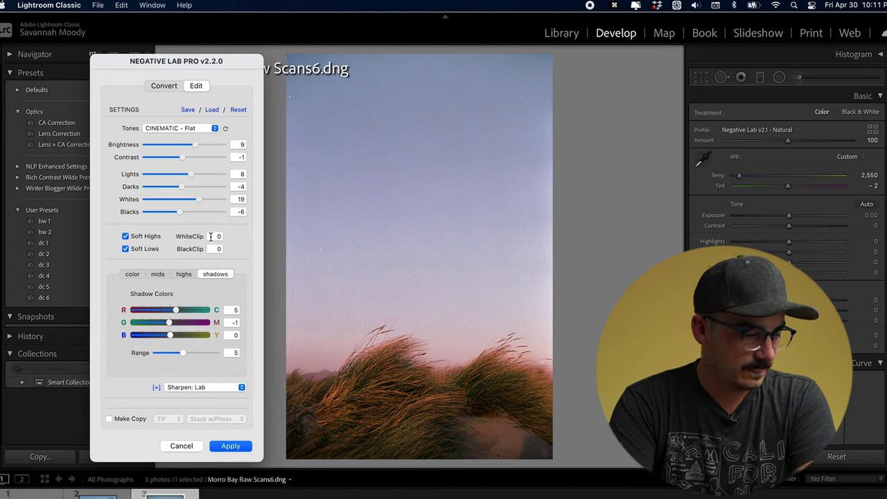
# - Keep the sharpening on Lab and apply the Negative Lab Pro edits to the scan
pyautogui.click(224, 389)
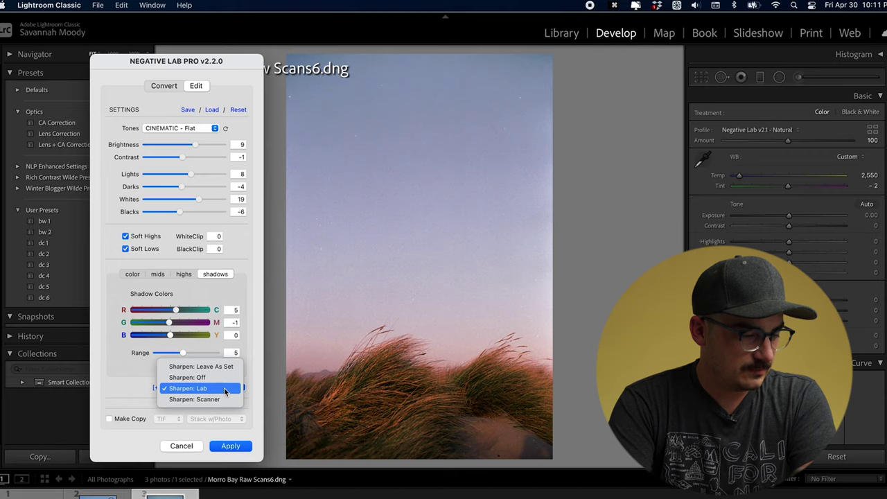
pyautogui.click(224, 390)
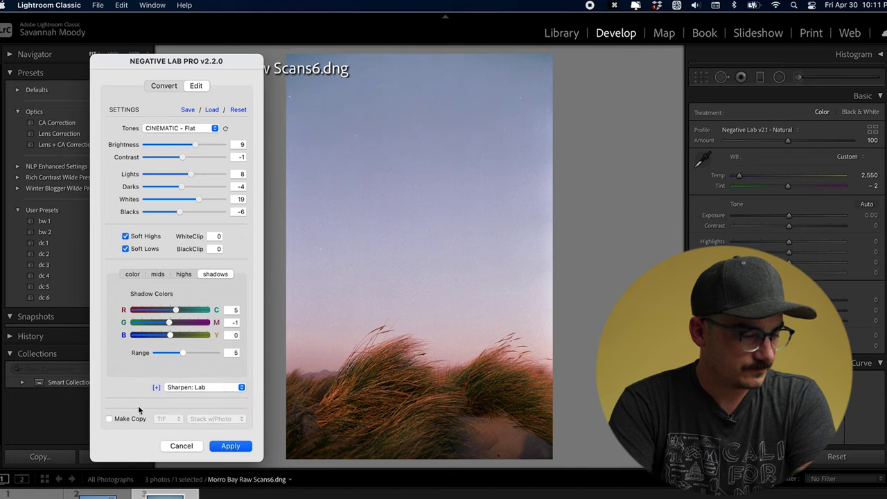
pyautogui.click(231, 446)
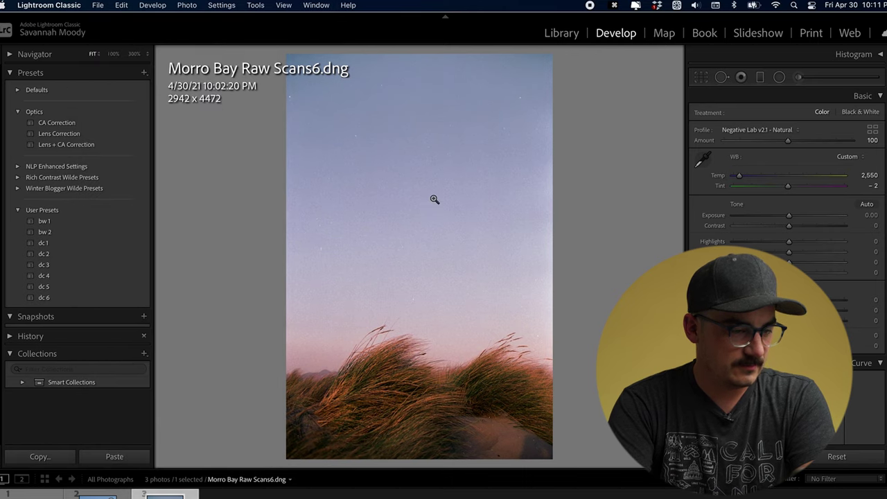
# - Set the scan's Color noise reduction to 100 while checking the grain in the sky up close
pyautogui.click(418, 236)
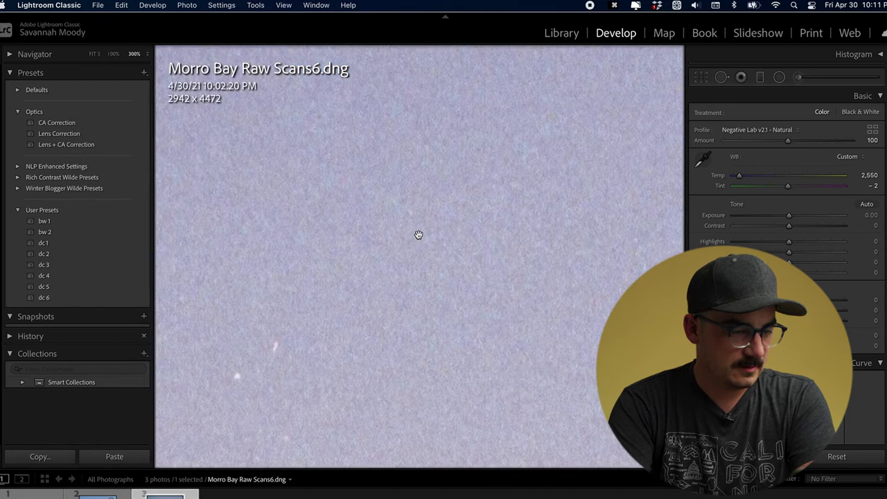
pyautogui.click(440, 248)
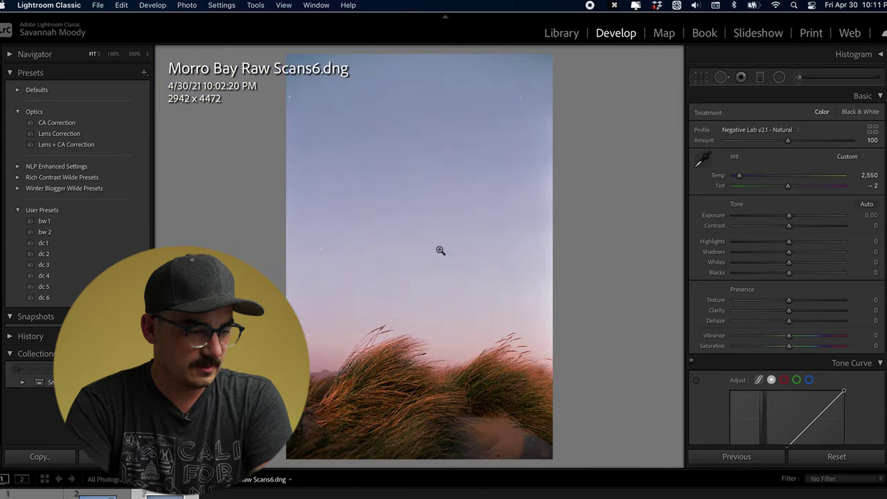
pyautogui.click(461, 316)
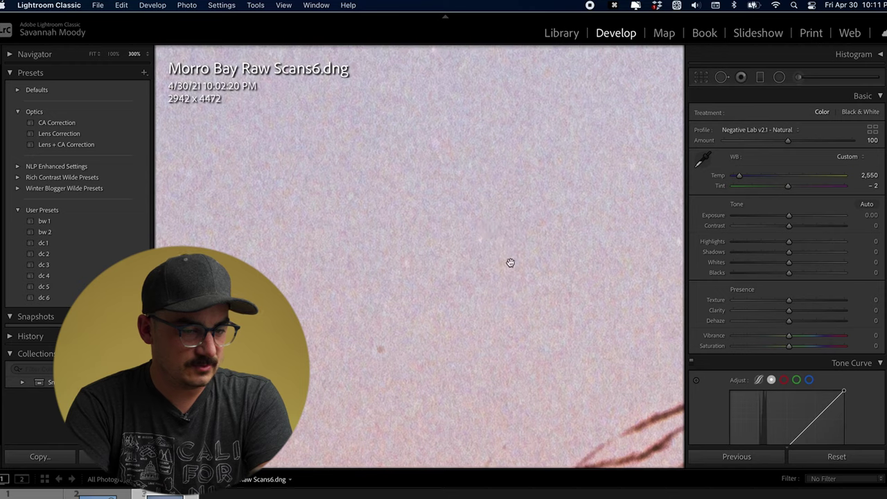
pyautogui.scroll(-10, 732, 261)
pyautogui.scroll(-15, 732, 263)
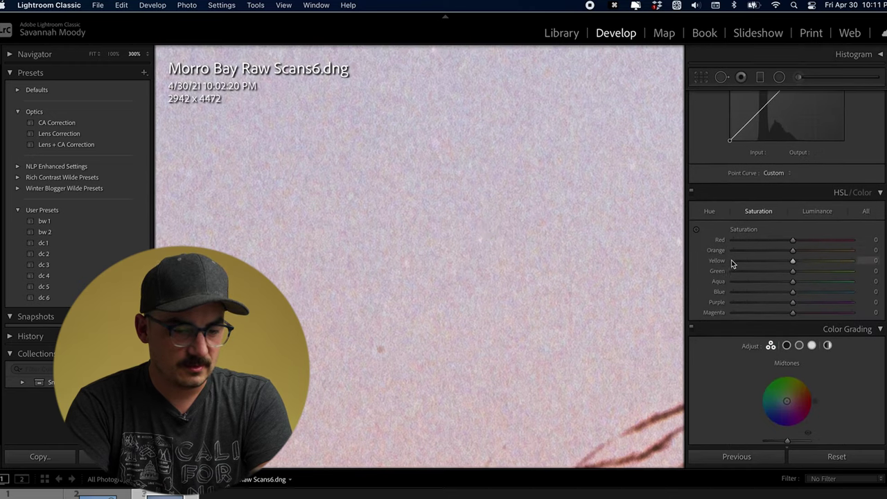
pyautogui.scroll(-3, 731, 262)
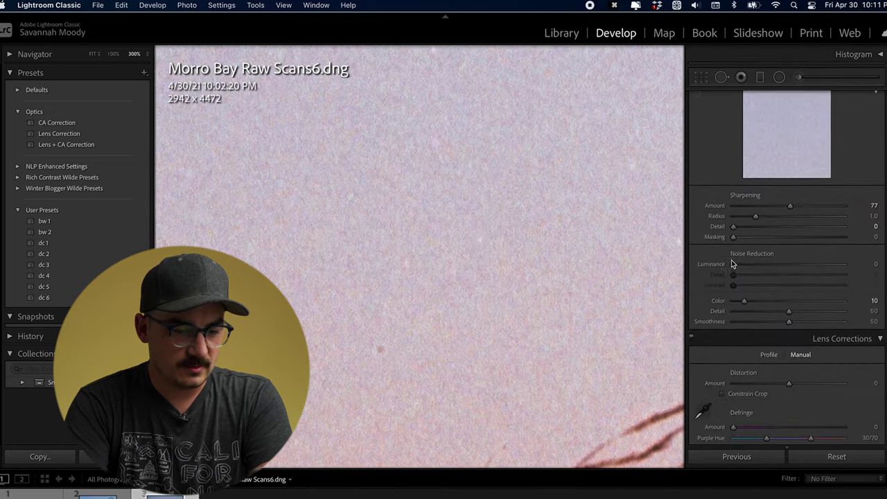
pyautogui.scroll(4, 731, 260)
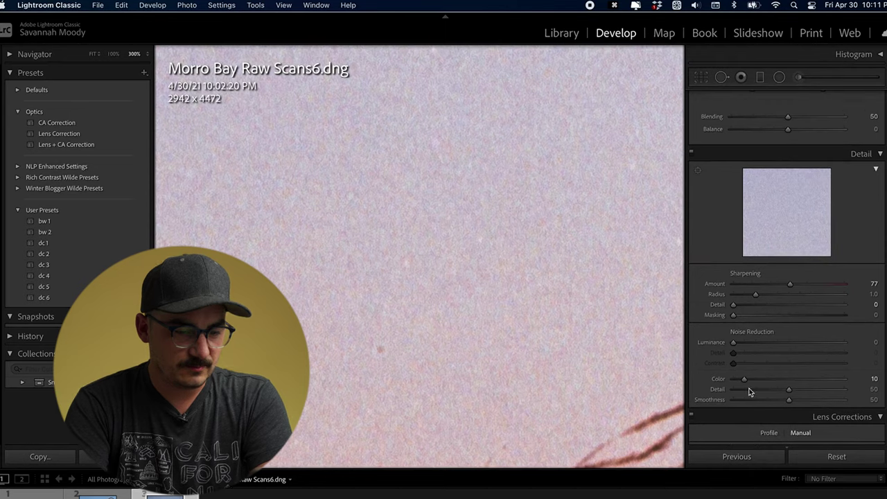
pyautogui.moveTo(745, 383); pyautogui.dragTo(844, 379)
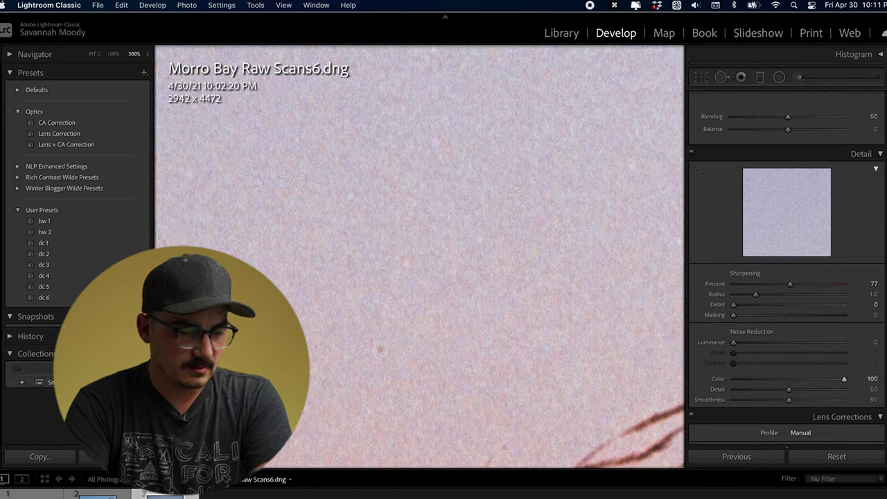
pyautogui.click(329, 289)
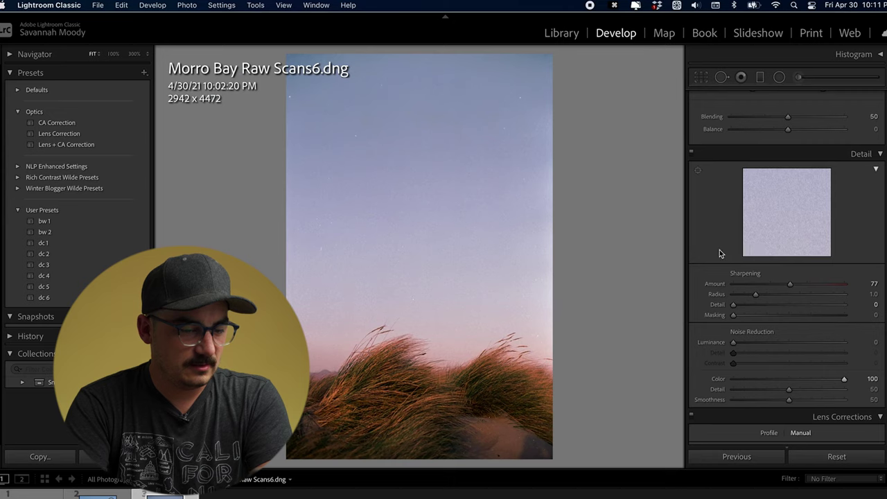
# - Examine the scan's red, green and blue channel tone curves, ending on the overall point curve
pyautogui.scroll(10, 719, 249)
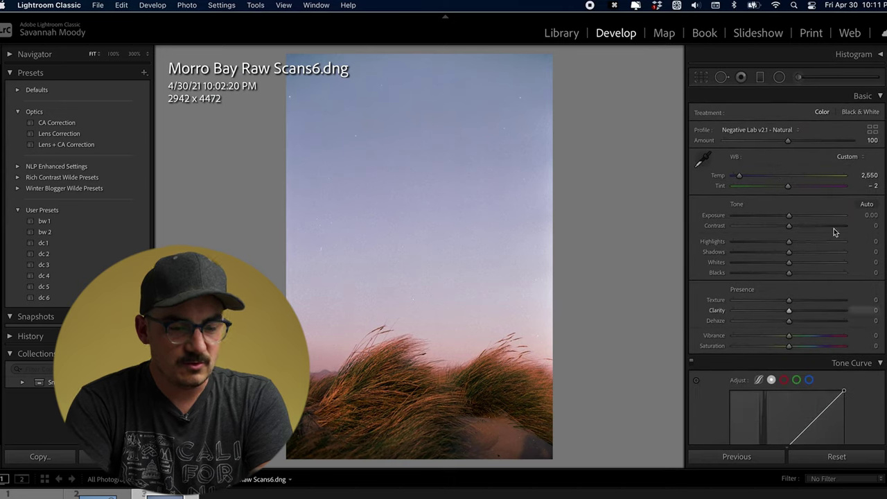
pyautogui.scroll(-1, 762, 305)
pyautogui.scroll(-5, 764, 307)
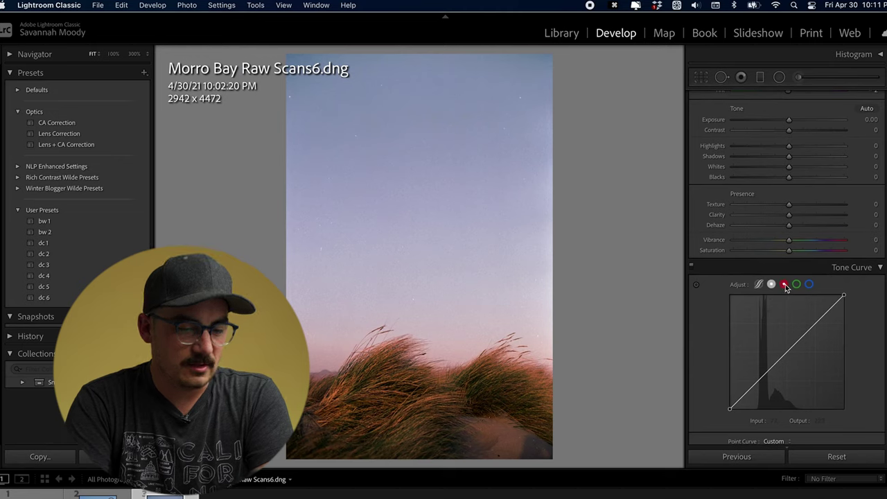
pyautogui.click(783, 285)
pyautogui.click(797, 285)
pyautogui.click(810, 285)
pyautogui.click(784, 285)
pyautogui.click(772, 284)
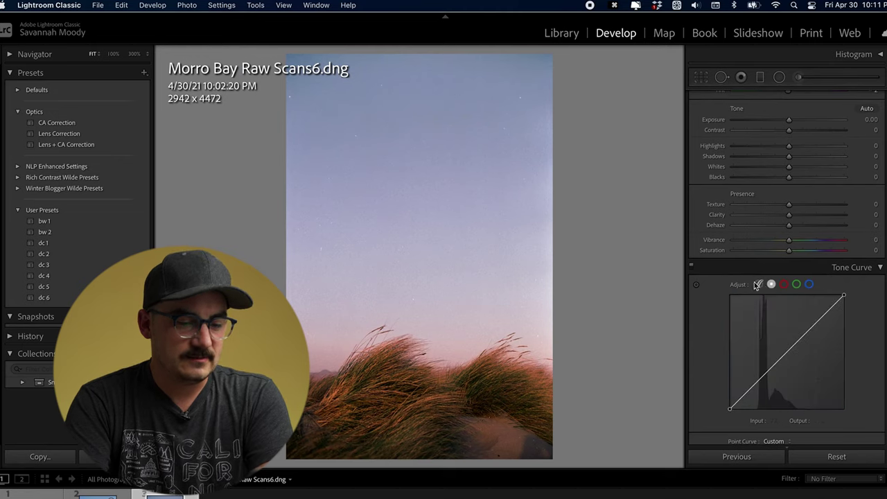
pyautogui.scroll(5, 712, 244)
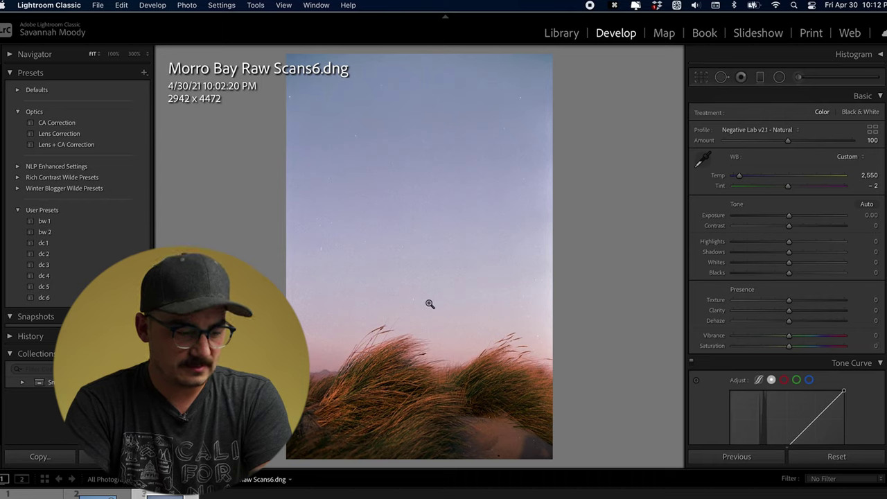
# - Raise the scan's Exposure to +0.05 and Shadows to +1
pyautogui.moveTo(788, 216)
pyautogui.mouseDown()
pyautogui.moveTo(796, 217)
pyautogui.moveTo(775, 219)
pyautogui.moveTo(789, 217)
pyautogui.mouseUp()
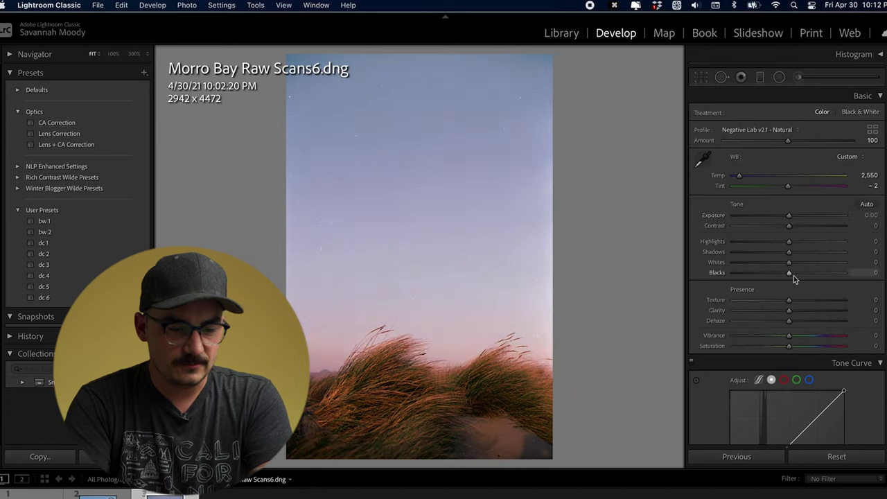
pyautogui.moveTo(790, 347)
pyautogui.mouseDown()
pyautogui.moveTo(825, 347)
pyautogui.moveTo(729, 347)
pyautogui.moveTo(873, 346)
pyautogui.moveTo(687, 352)
pyautogui.moveTo(844, 350)
pyautogui.moveTo(791, 350)
pyautogui.mouseUp()
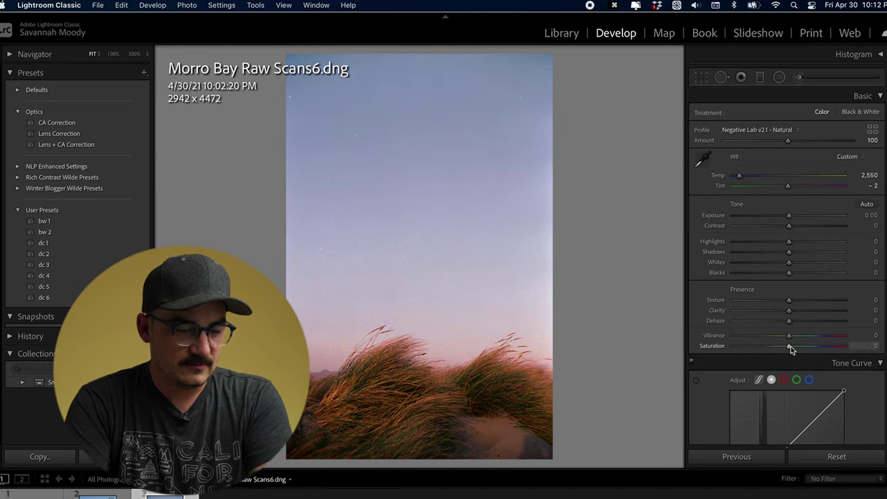
pyautogui.moveTo(788, 216); pyautogui.dragTo(790, 217)
pyautogui.moveTo(788, 253)
pyautogui.mouseDown()
pyautogui.moveTo(780, 256)
pyautogui.moveTo(797, 254)
pyautogui.moveTo(792, 260)
pyautogui.mouseUp()
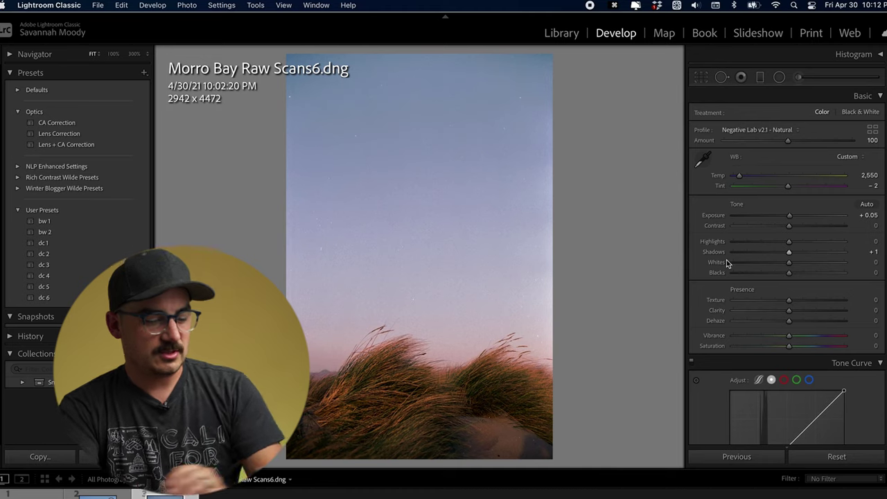
pyautogui.hotkey('ctrl', 'n')
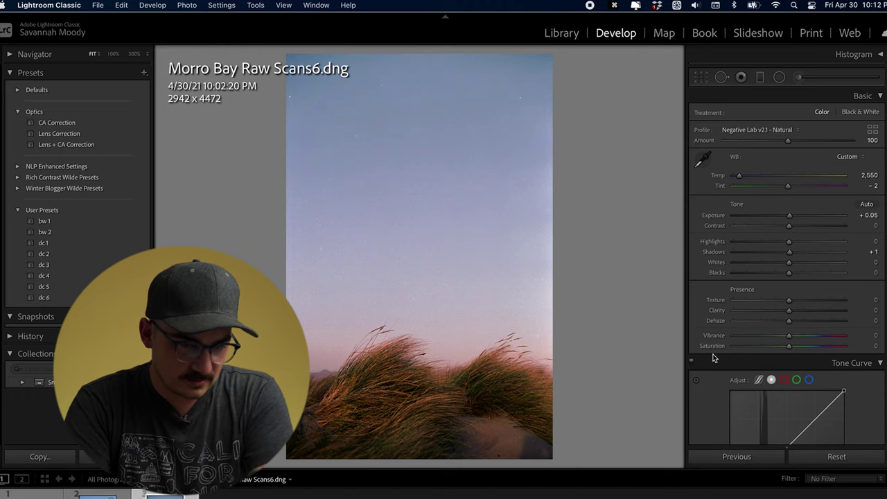
pyautogui.scroll(-1, 714, 357)
pyautogui.scroll(1, 713, 358)
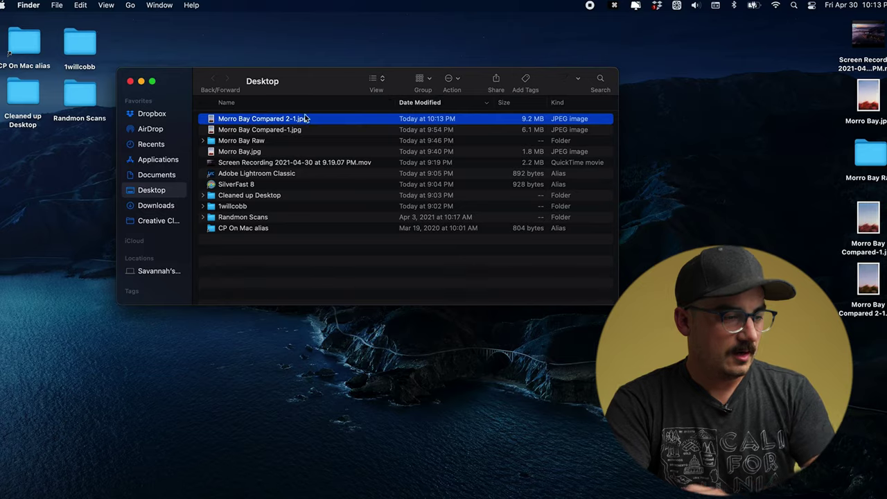
# - Open Morro Bay Compared 2-1.jpg and Morro Bay Compared-1.jpg in Preview and arrange their windows side by side
pyautogui.doubleClick(306, 119)
pyautogui.moveTo(140, 30); pyautogui.dragTo(604, 36)
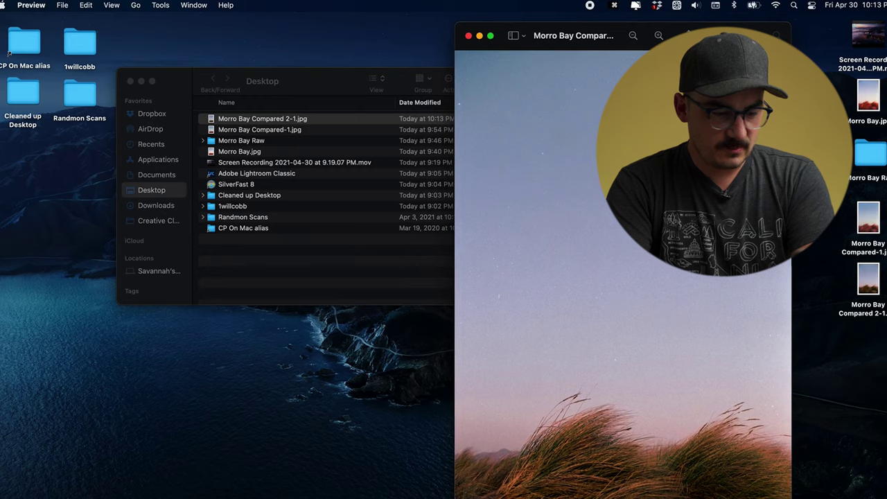
pyautogui.click(868, 223)
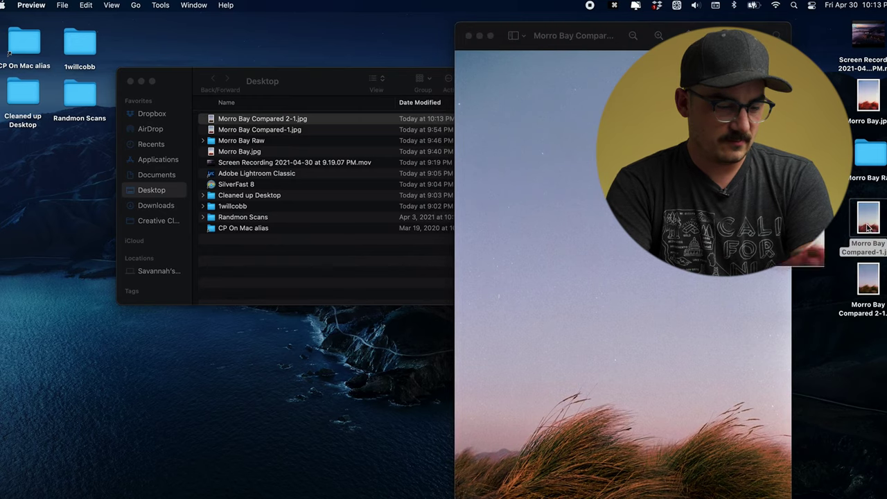
pyautogui.doubleClick(867, 228)
pyautogui.moveTo(144, 44); pyautogui.dragTo(388, 28)
pyautogui.moveTo(589, 36); pyautogui.dragTo(659, 28)
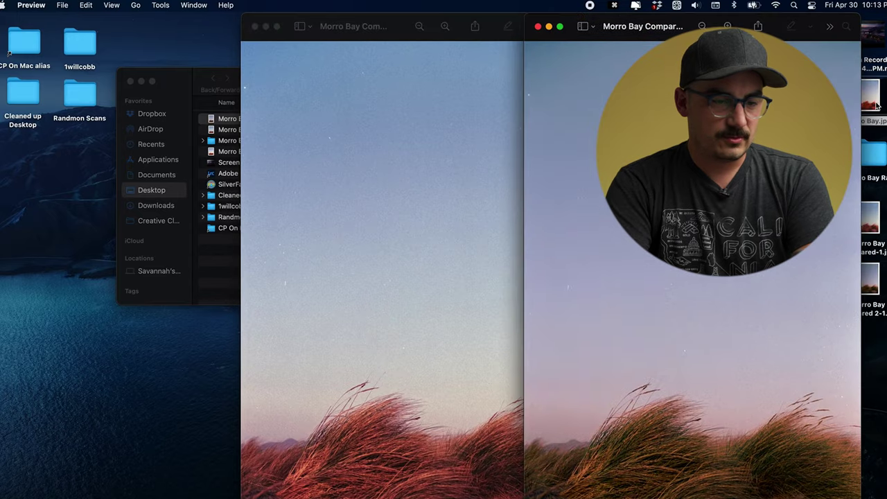
# - Open Morro Bay.jpg and line it up beside the other two images for a three-way comparison
pyautogui.doubleClick(871, 98)
pyautogui.moveTo(155, 39); pyautogui.dragTo(123, 29)
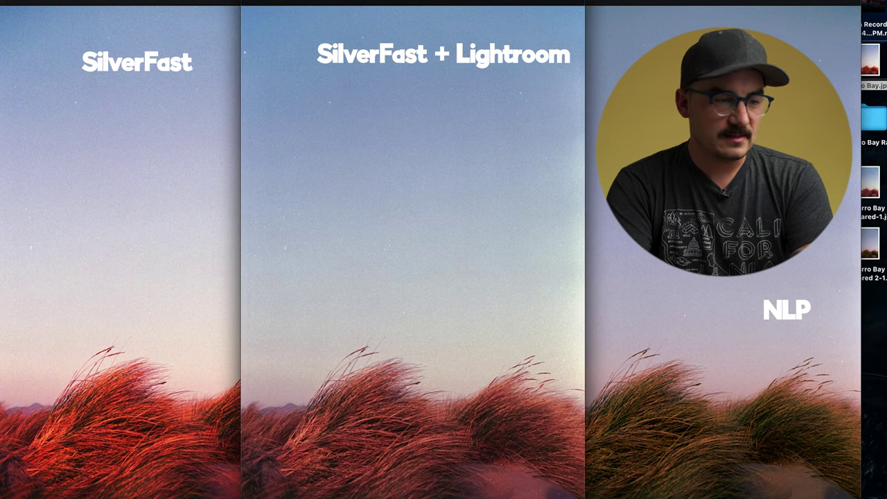
pyautogui.moveTo(413, 2); pyautogui.dragTo(451, 2)
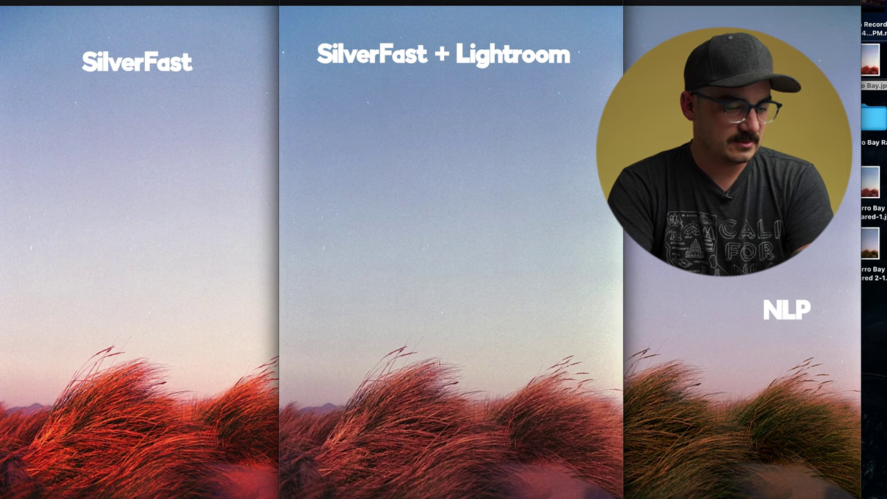
# - Move the Negative Lab Pro image window over so all three versions show equal portions side by side
pyautogui.moveTo(623, 447); pyautogui.dragTo(561, 447)
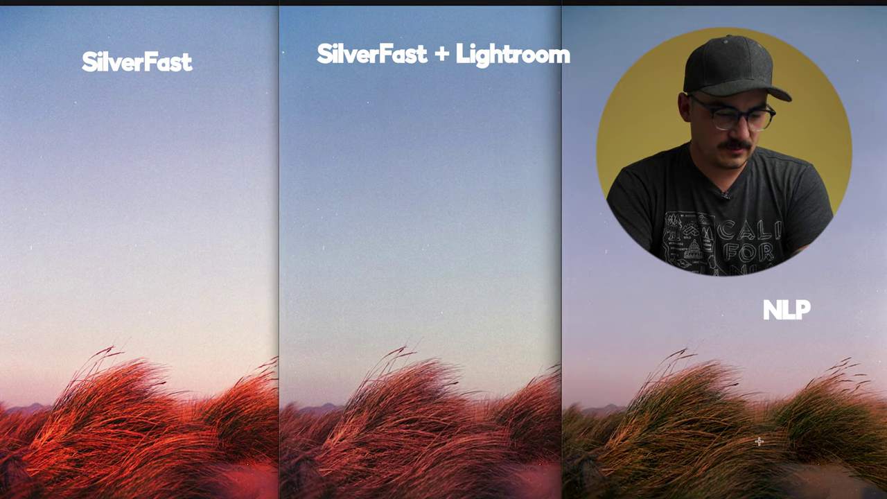
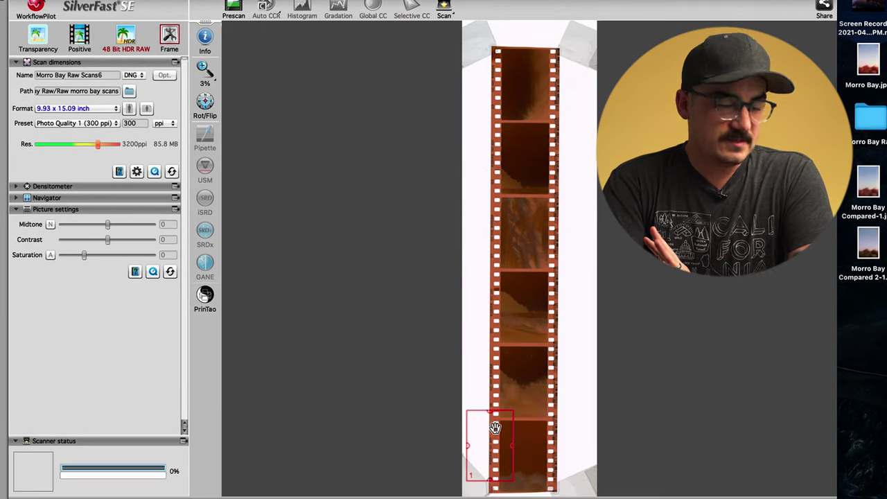
# - Fit the scan frame to the last negative on the strip and set the scan to Negative at 48 → 24 Bit
pyautogui.moveTo(496, 427)
pyautogui.mouseDown()
pyautogui.moveTo(538, 428)
pyautogui.moveTo(528, 439)
pyautogui.moveTo(522, 431)
pyautogui.moveTo(541, 425)
pyautogui.moveTo(501, 422)
pyautogui.mouseUp()
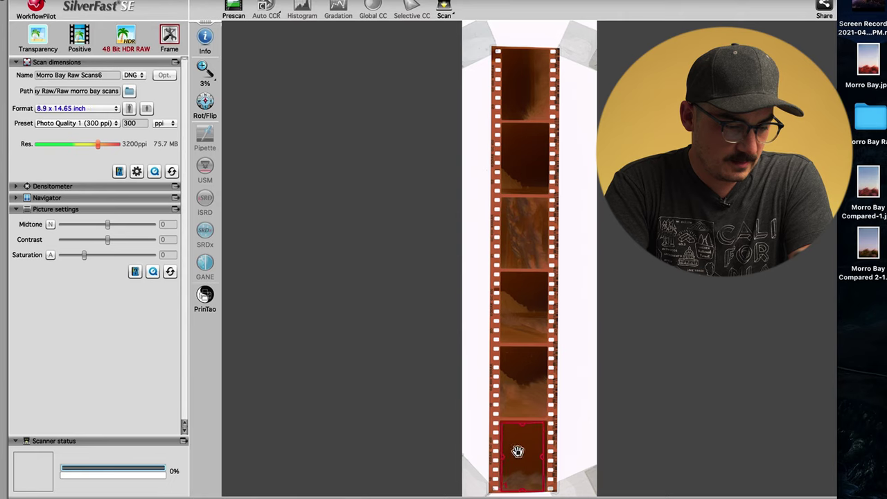
pyautogui.click(80, 38)
pyautogui.click(86, 62)
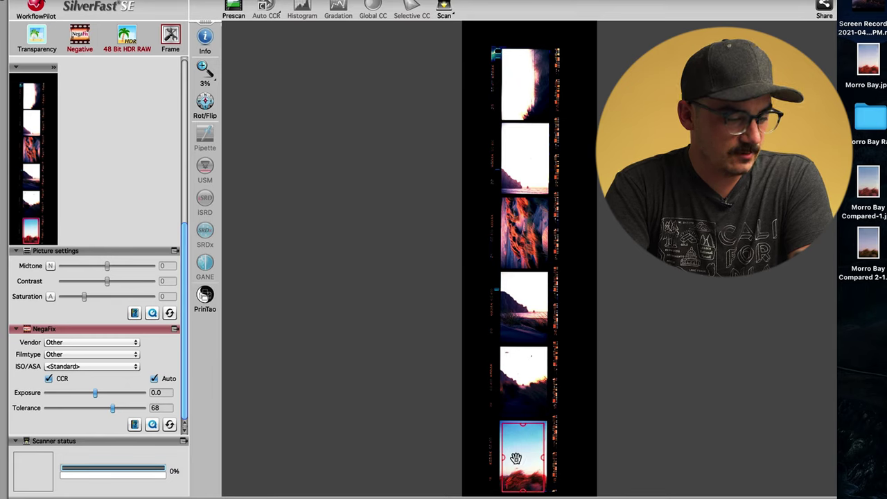
pyautogui.click(127, 40)
# - Set Contrast to 30 and Midtone to 22, and turn off Auto and CCR in NegaFix
pyautogui.moveTo(107, 267); pyautogui.dragTo(134, 281)
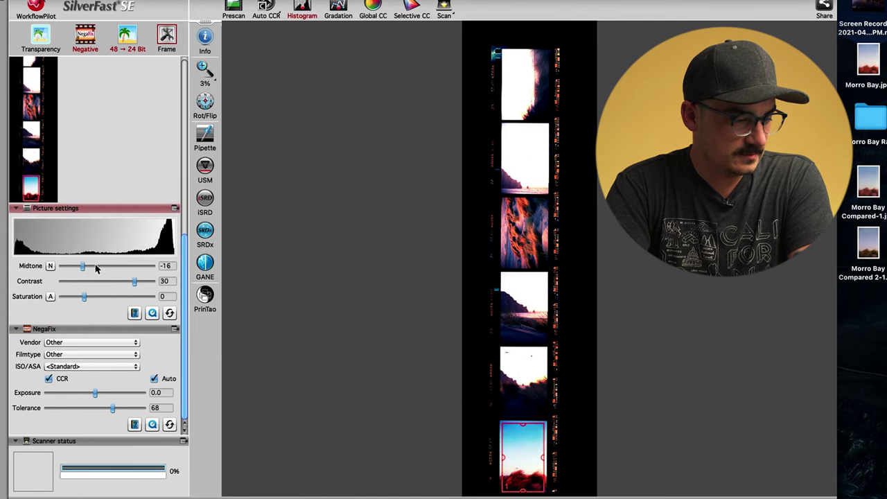
pyautogui.moveTo(83, 267); pyautogui.dragTo(141, 267)
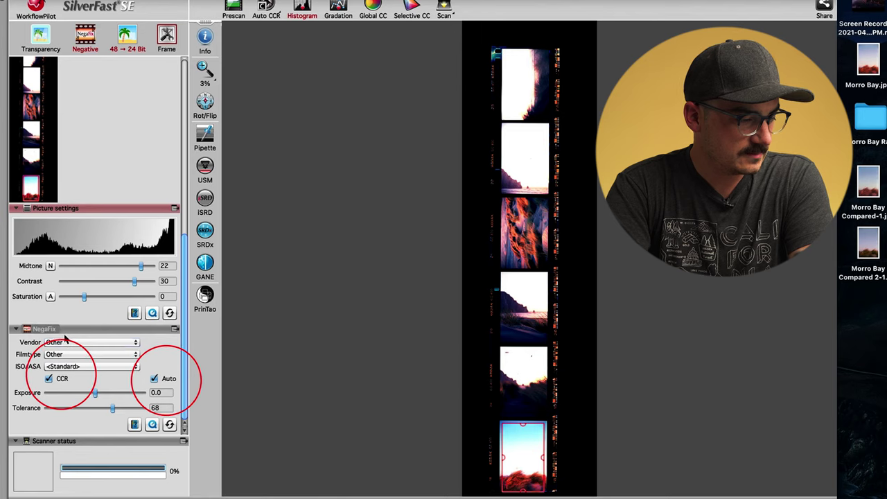
pyautogui.click(154, 378)
pyautogui.click(49, 379)
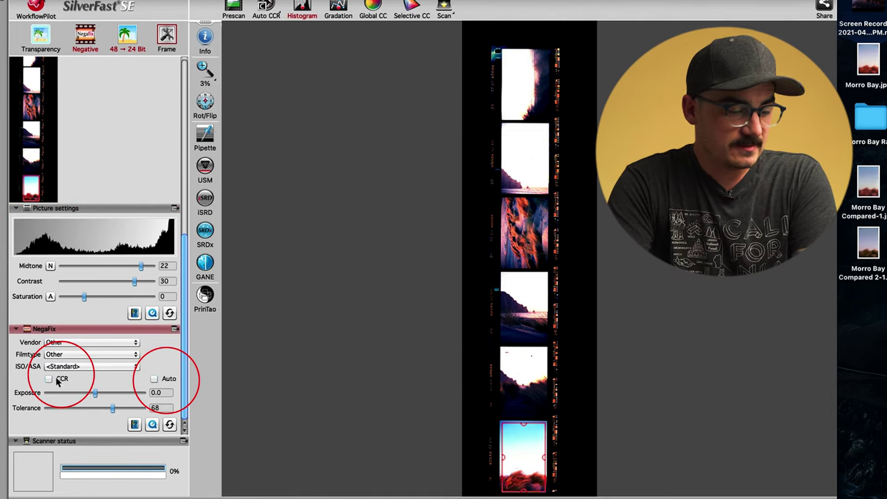
# - Enlarge the scan frame to about 17 x 16.5 inches to include the film borders and scan it as the JPEG "Morro Bay Scan with borders"
pyautogui.moveTo(545, 422); pyautogui.dragTo(562, 417)
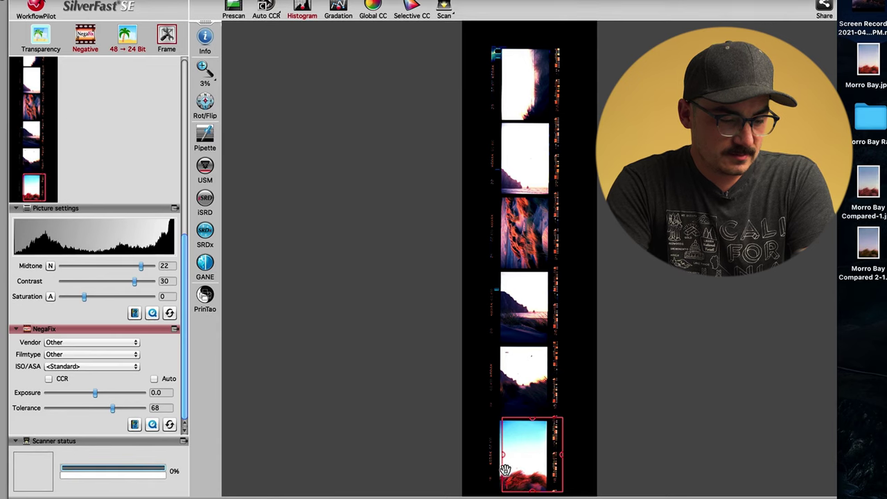
pyautogui.moveTo(499, 489); pyautogui.dragTo(481, 492)
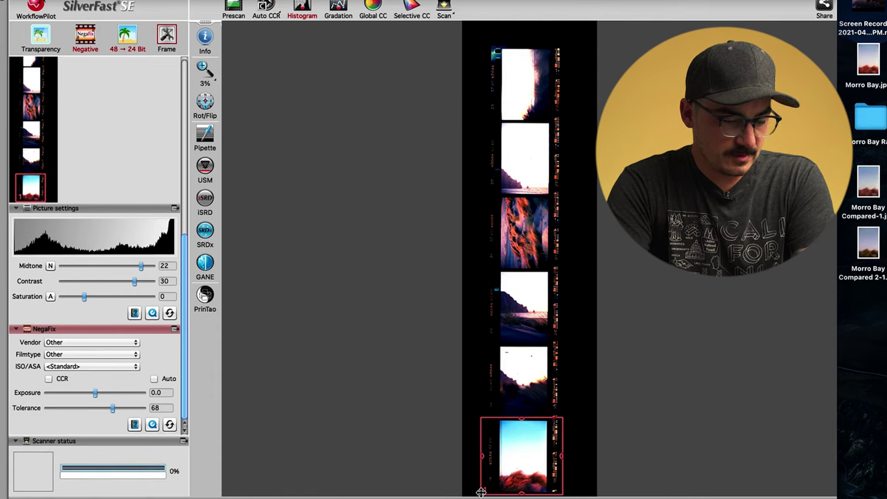
pyautogui.moveTo(481, 420); pyautogui.dragTo(483, 419)
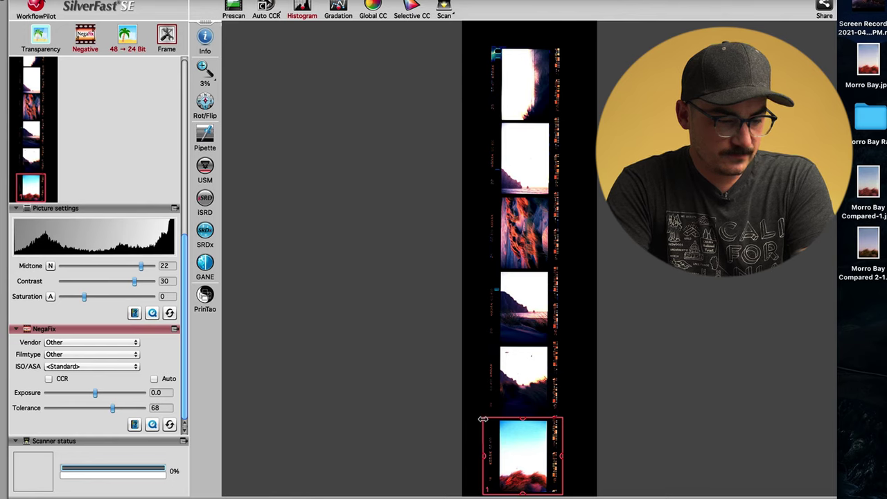
pyautogui.click(443, 9)
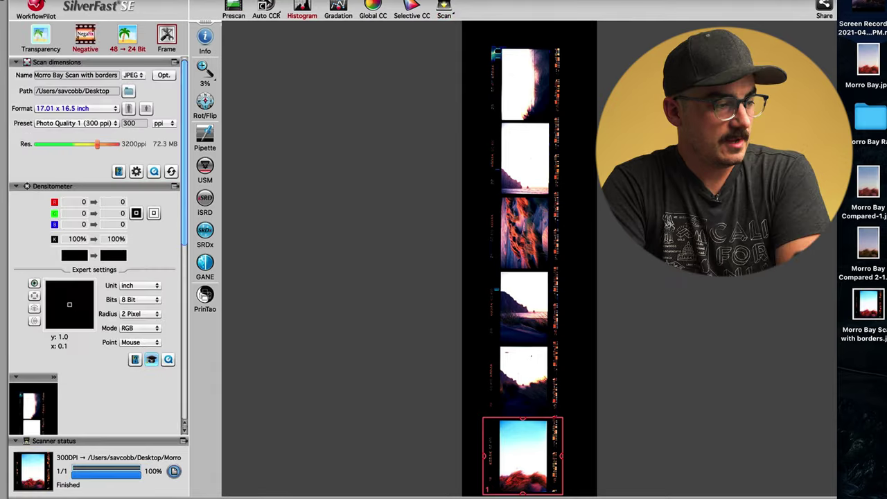
# - Minimise the scanning window, open the bordered JPEG scan in Preview to inspect its film borders, and close it
pyautogui.press('super+m')
pyautogui.click(870, 312)
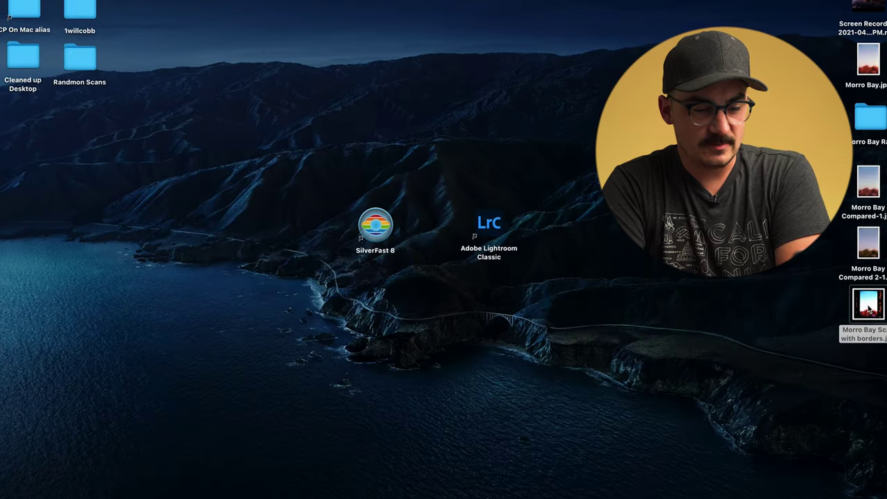
pyautogui.press('space')
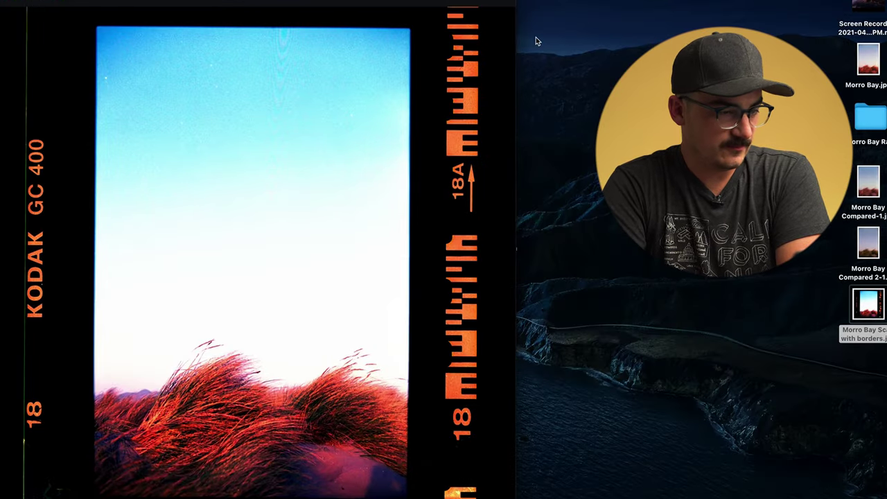
pyautogui.moveTo(165, 7); pyautogui.dragTo(313, 7)
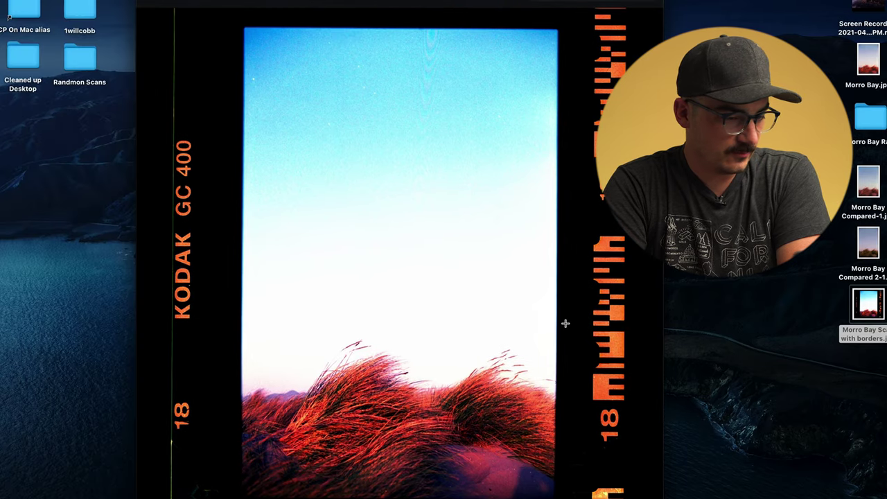
pyautogui.scroll(-3, 565, 323)
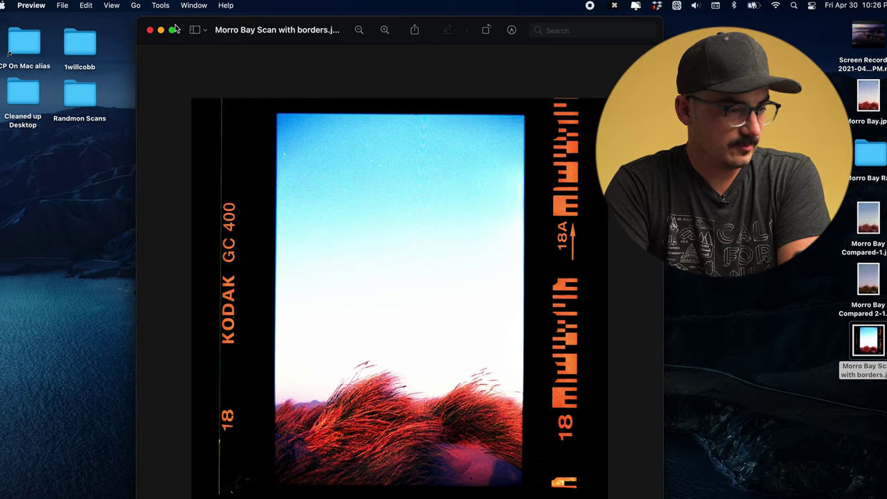
pyautogui.click(150, 30)
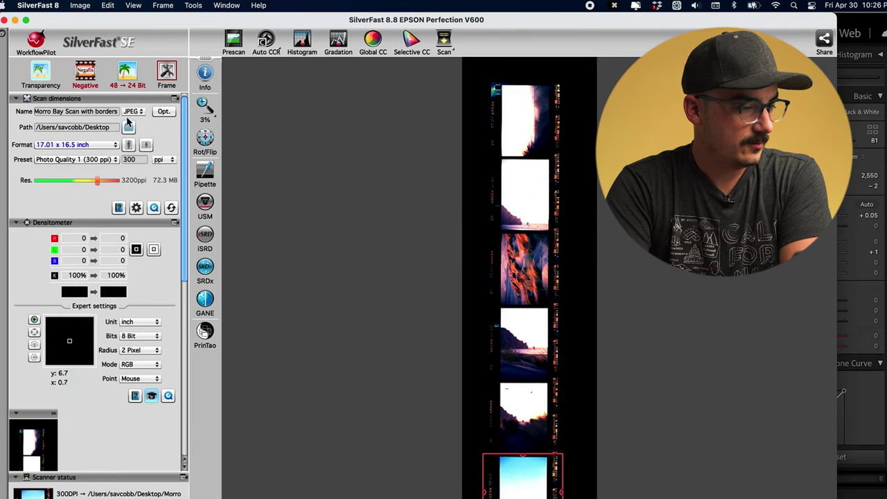
# - Set the bordered scan to Positive, 48 Bit HDR RAW, with DNG as the file format
pyautogui.click(84, 72)
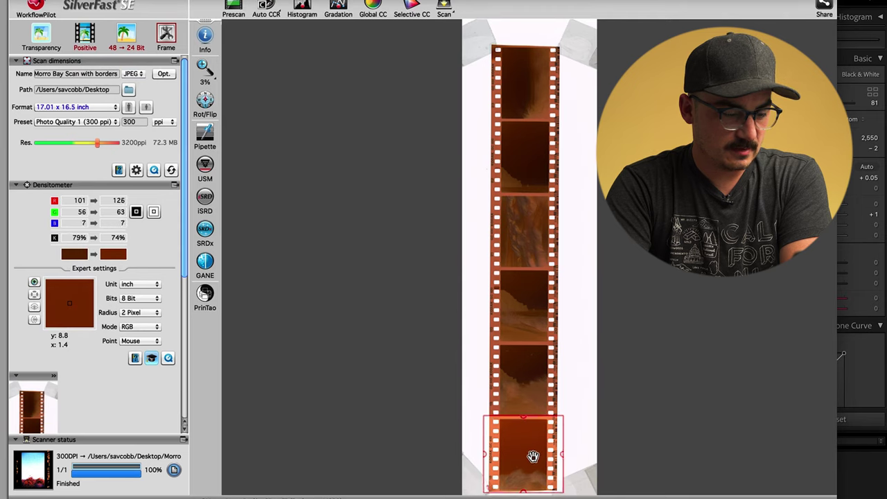
pyautogui.click(126, 38)
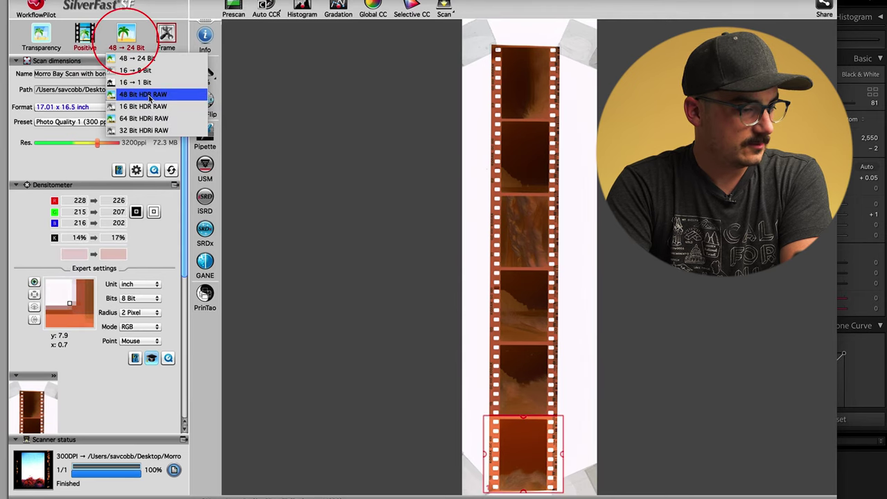
pyautogui.click(148, 92)
pyautogui.click(135, 75)
pyautogui.click(136, 80)
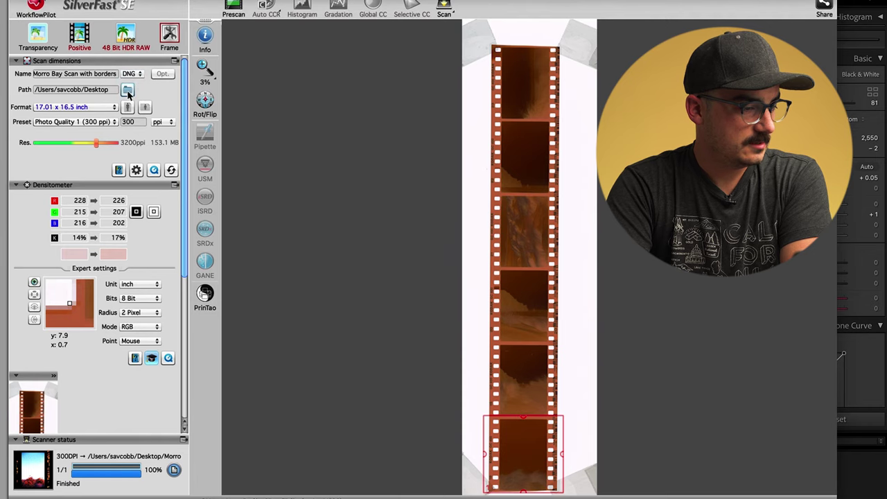
# - Choose the Raw morro bay scans folder as the destination and scan the bordered frame as a DNG
pyautogui.click(128, 91)
pyautogui.click(394, 162)
pyautogui.press('Return')
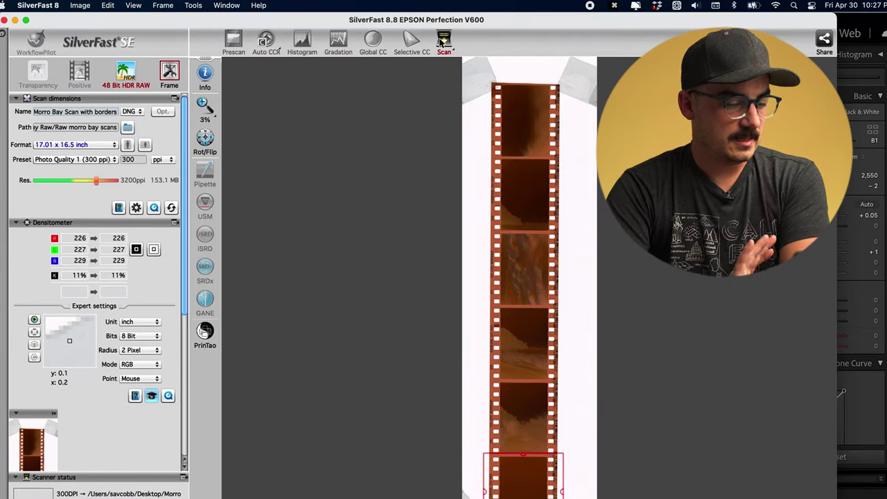
# - Switch to Lightroom Classic and import Morro Bay Scan with borders.dng from the Raw morro bay scans folder, leaving it selected among all photographs
pyautogui.click(15, 20)
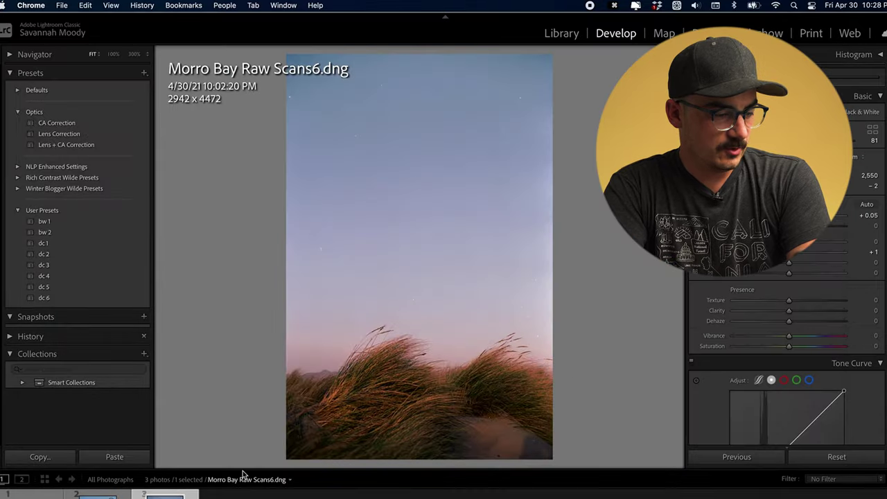
pyautogui.click(561, 36)
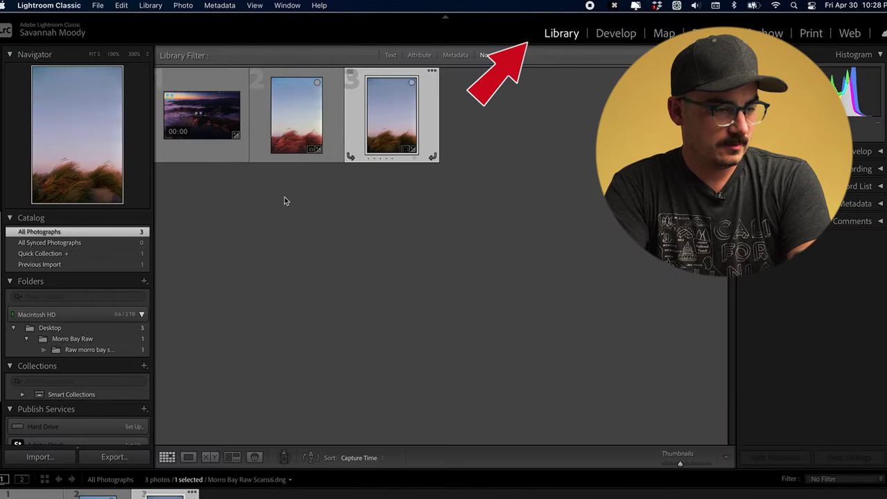
pyautogui.click(39, 457)
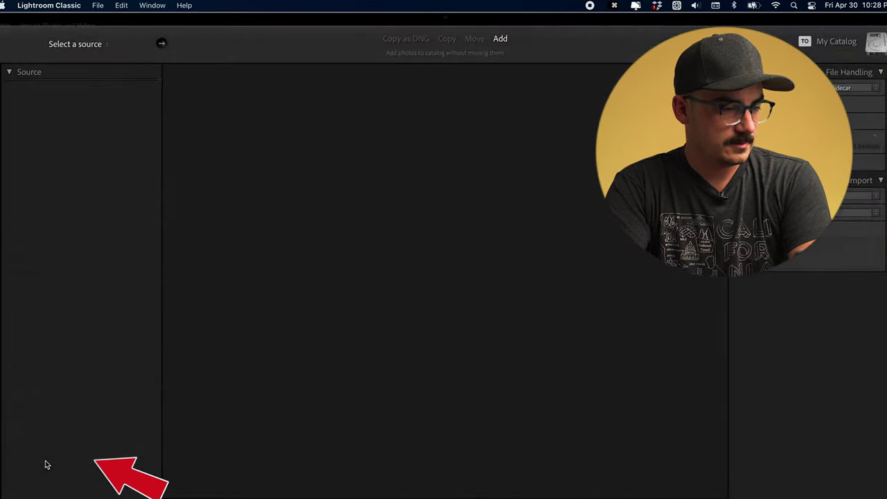
pyautogui.click(61, 177)
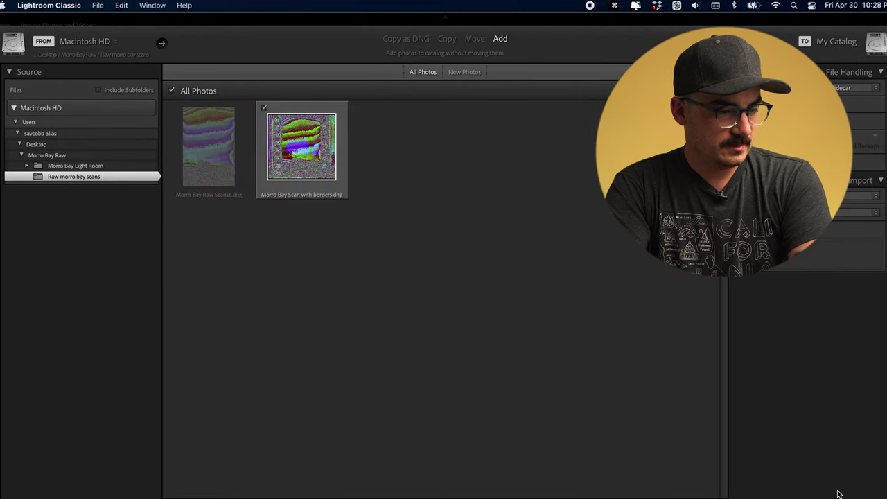
pyautogui.press('Return')
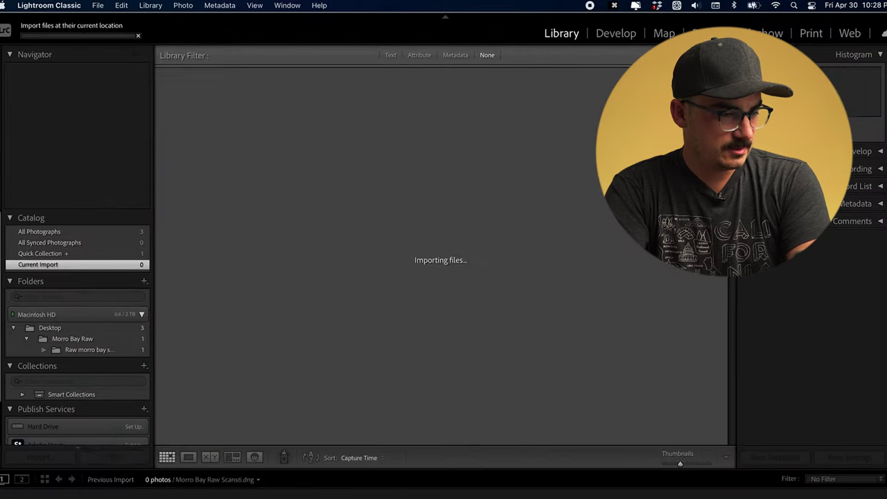
pyautogui.click(154, 483)
pyautogui.click(163, 486)
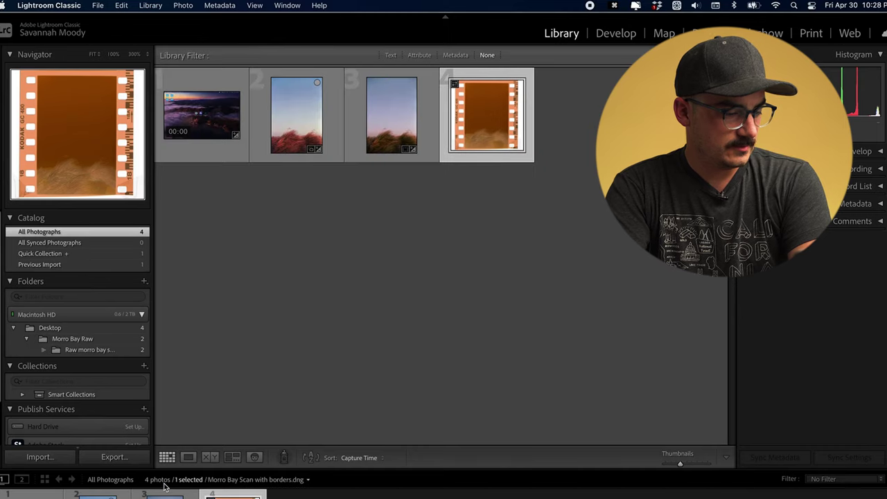
# - Open the bordered DNG scan in the Develop module and inspect the unconverted negative at 300% zoom
pyautogui.click(616, 34)
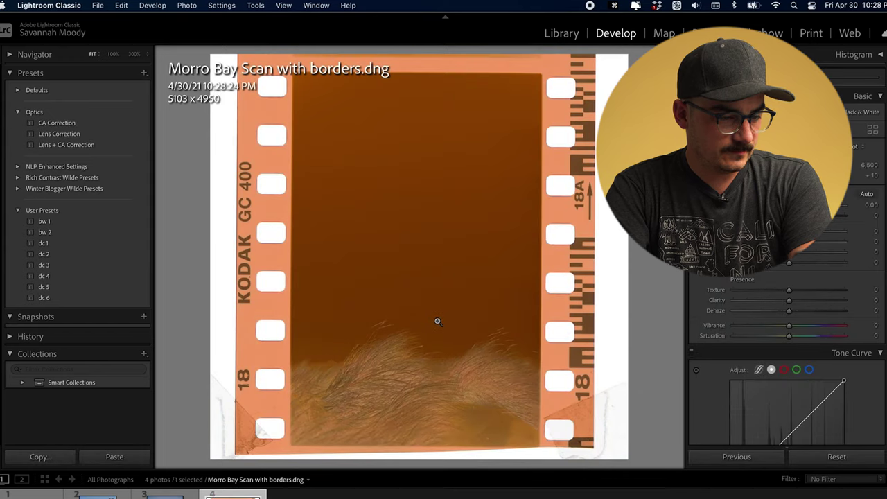
pyautogui.click(437, 322)
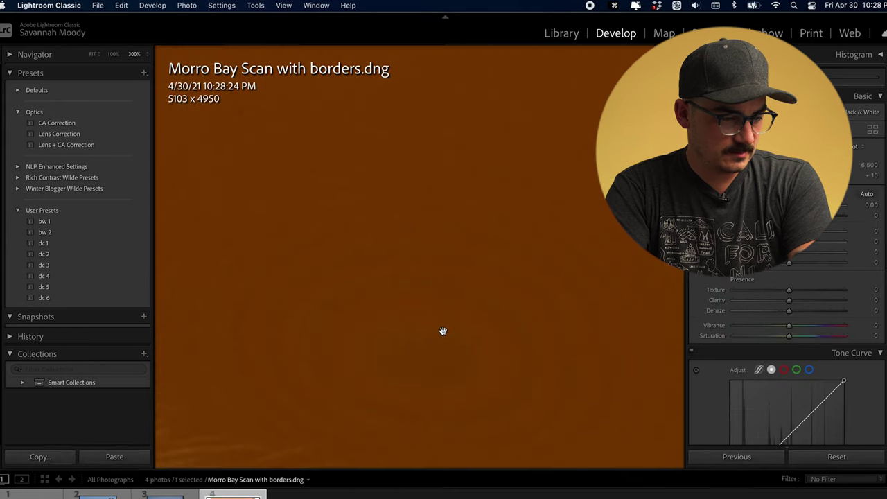
pyautogui.moveTo(449, 347); pyautogui.dragTo(444, 234)
pyautogui.click(444, 234)
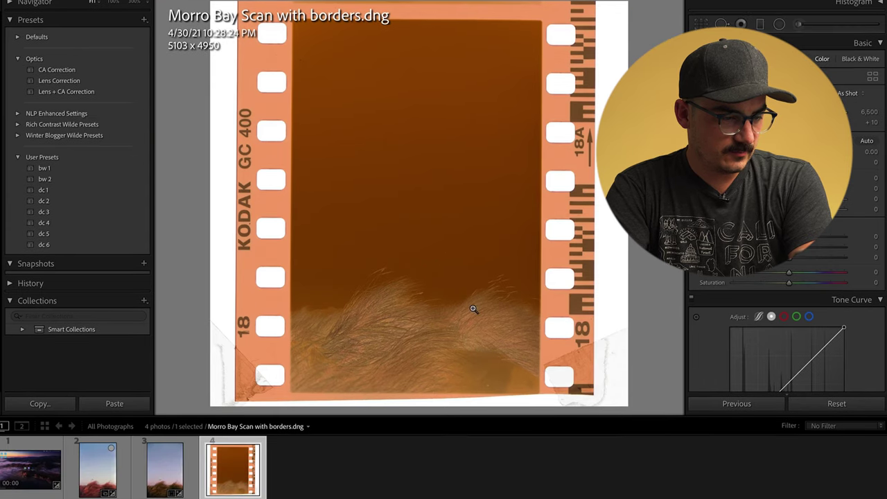
pyautogui.click(435, 272)
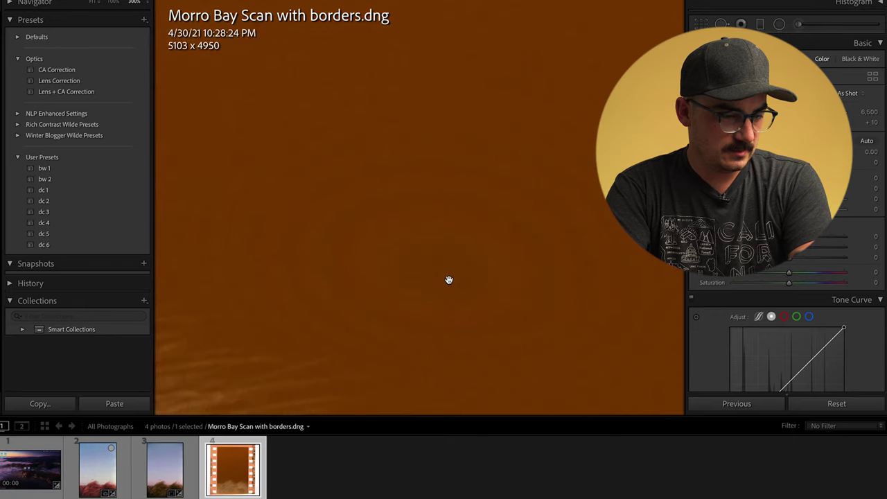
pyautogui.click(449, 279)
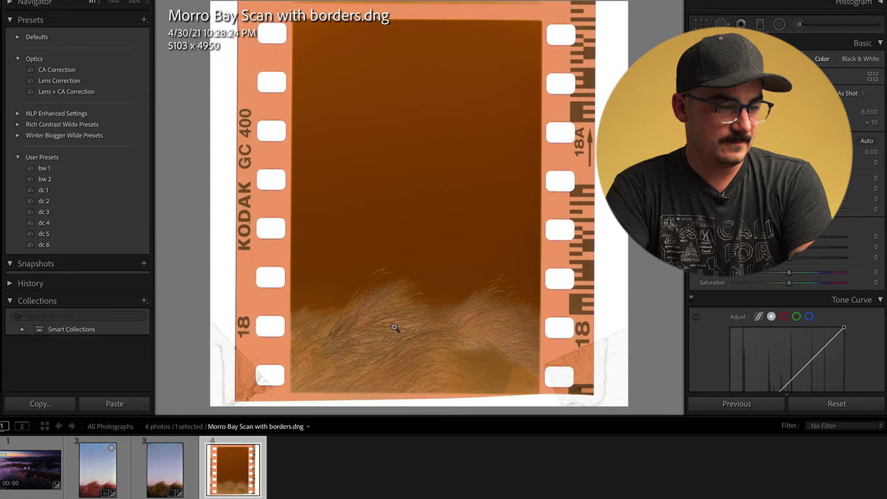
# - Copy the develop settings from Morro Bay Raw Scans6.dng and paste them onto Morro Bay Scan with borders.dng
pyautogui.click(177, 472)
pyautogui.click(235, 466)
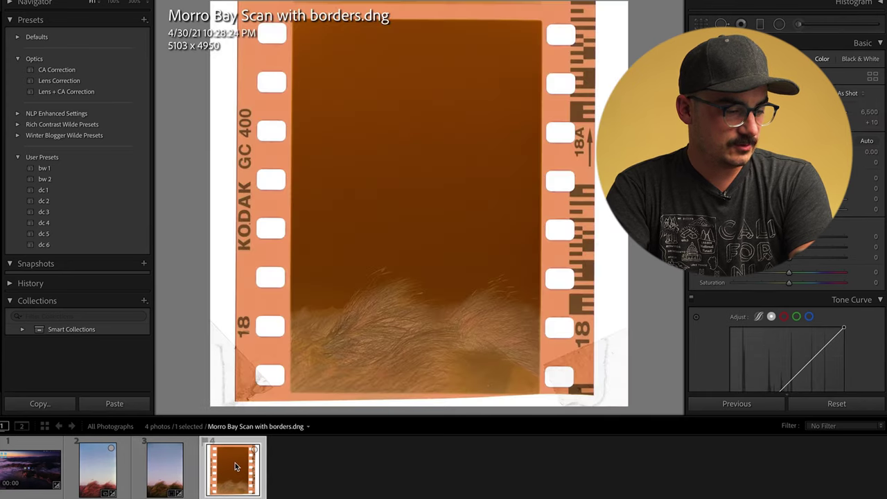
pyautogui.click(185, 470)
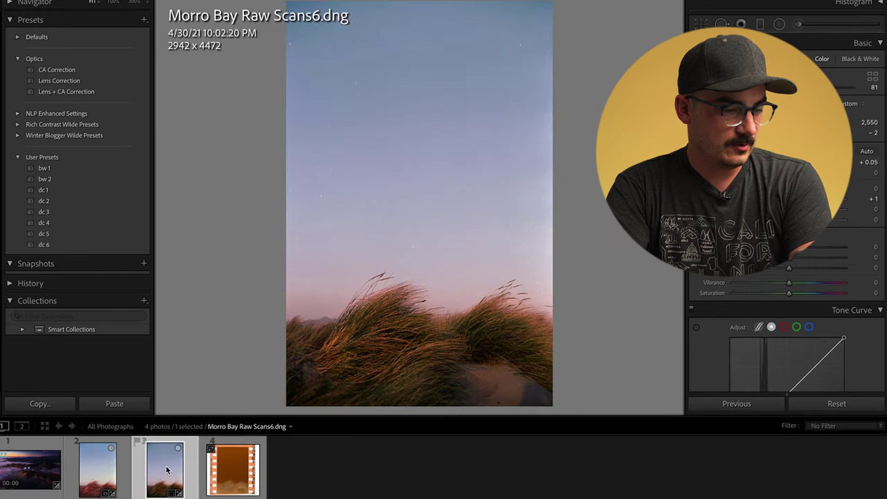
pyautogui.click(55, 400)
pyautogui.press('Return')
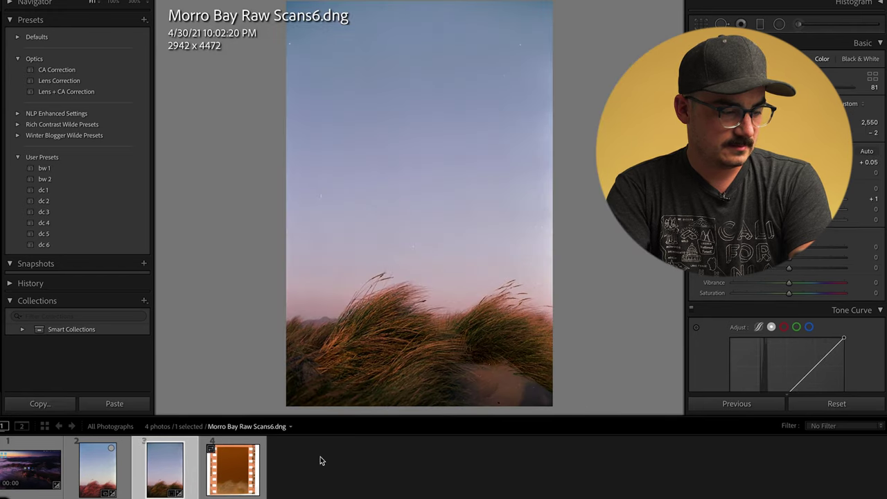
pyautogui.click(232, 465)
pyautogui.click(117, 404)
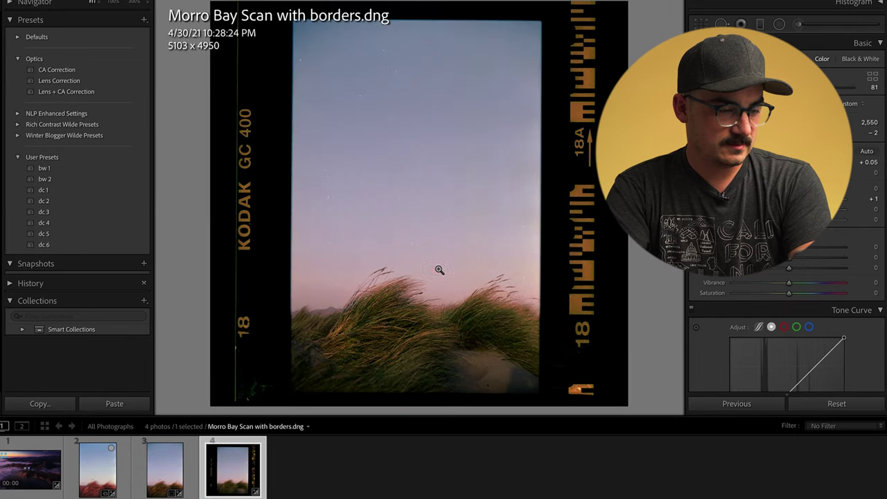
pyautogui.press('q')
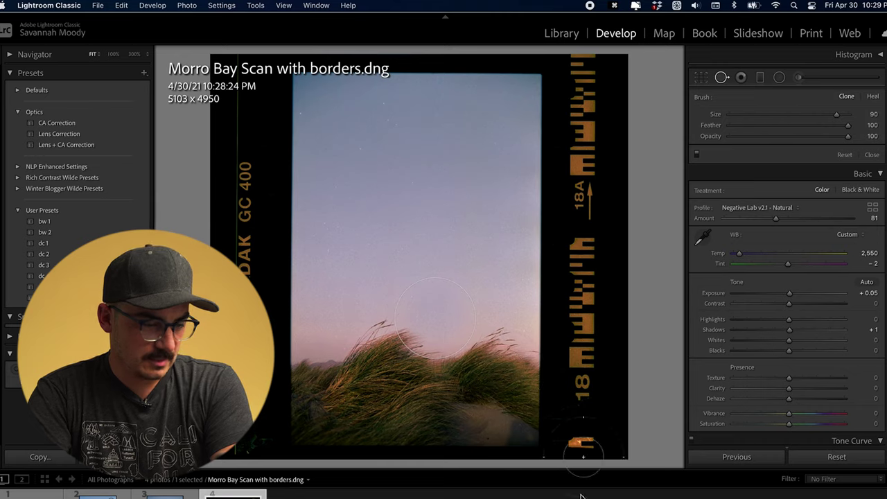
pyautogui.click(545, 492)
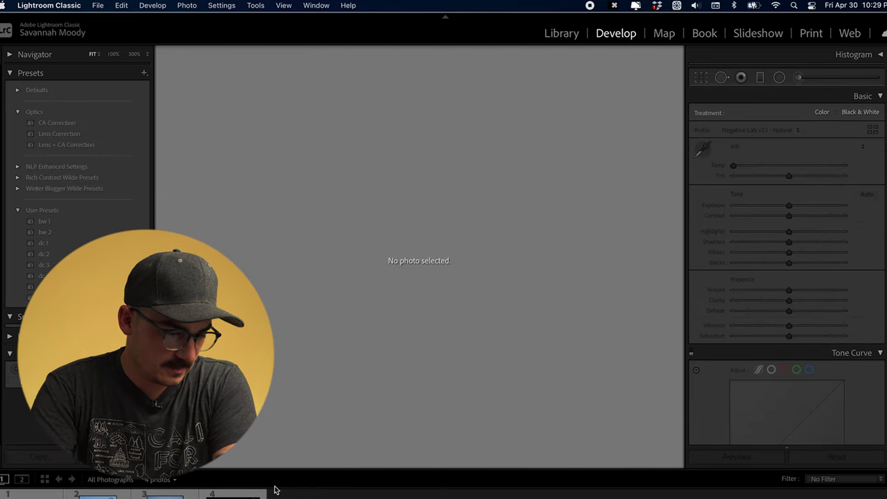
pyautogui.click(233, 494)
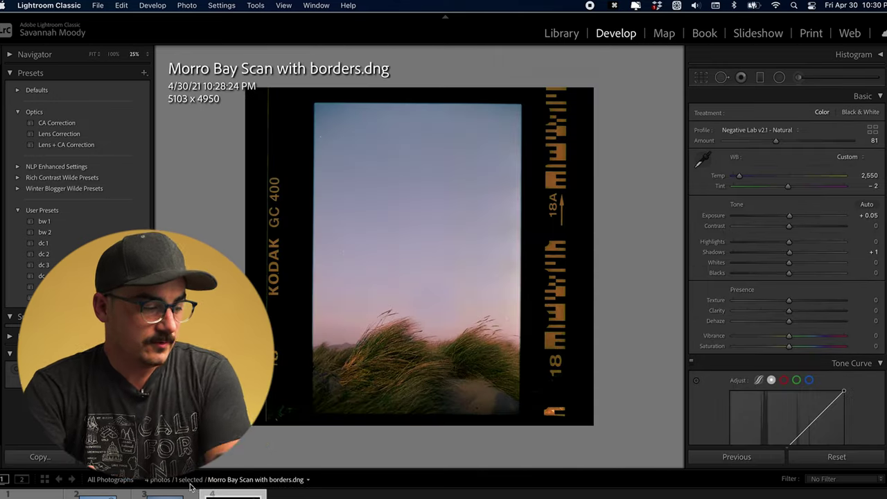
# - Reset all develop settings on Morro Bay Scan with borders.dng and sample the orange film border as the white balance neutral
pyautogui.click(836, 457)
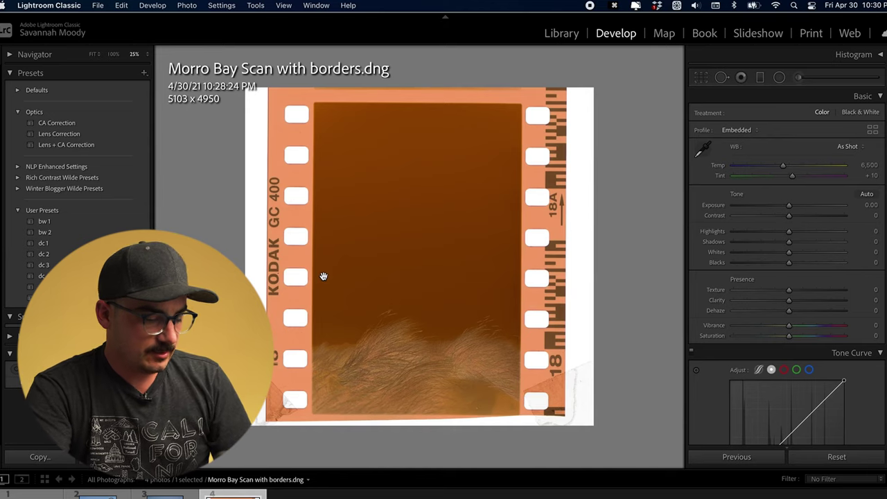
pyautogui.click(703, 148)
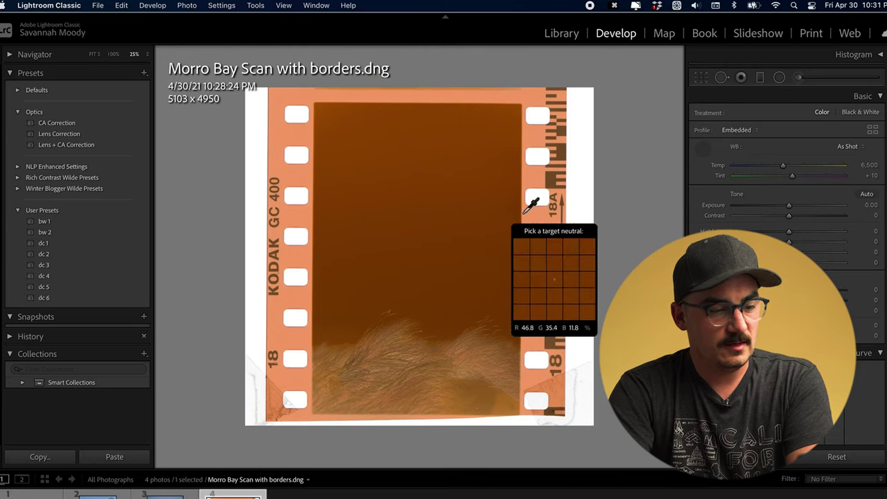
pyautogui.click(536, 217)
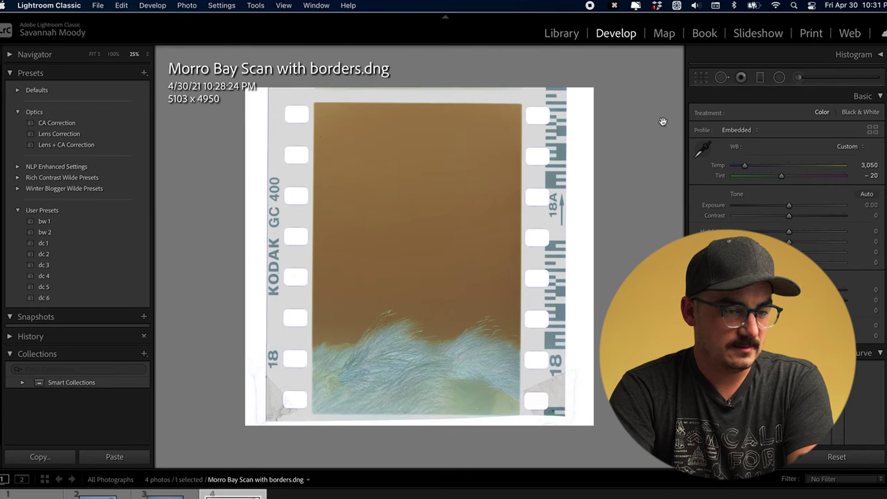
# - Crop the negative to the picture area inside the film borders with a custom aspect ratio, about 2920 x 4425 pixels
pyautogui.click(702, 78)
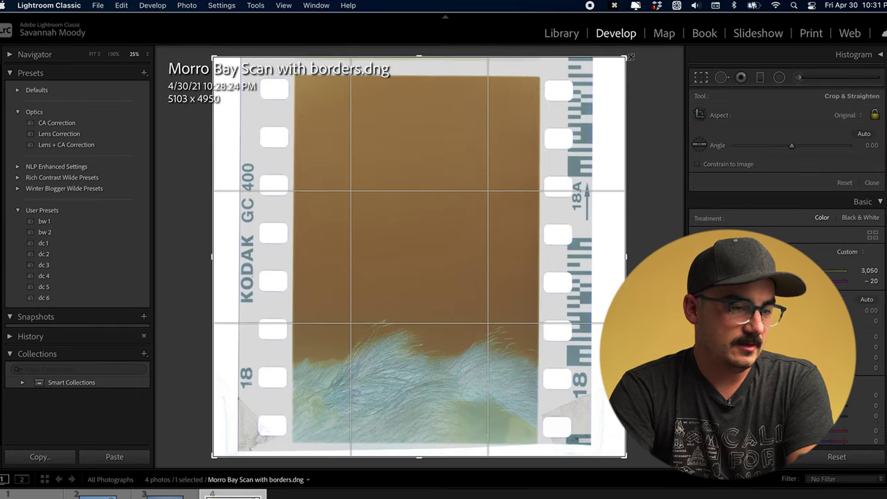
pyautogui.moveTo(624, 57); pyautogui.dragTo(535, 125)
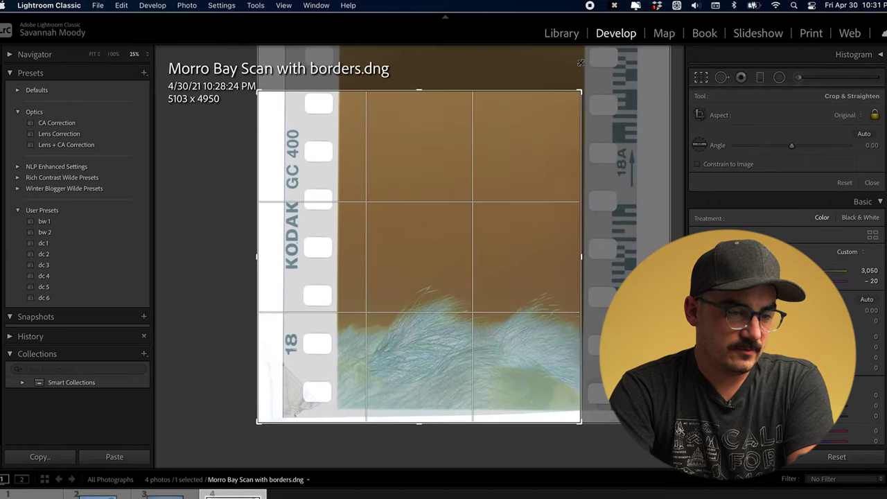
pyautogui.moveTo(546, 152); pyautogui.dragTo(491, 196)
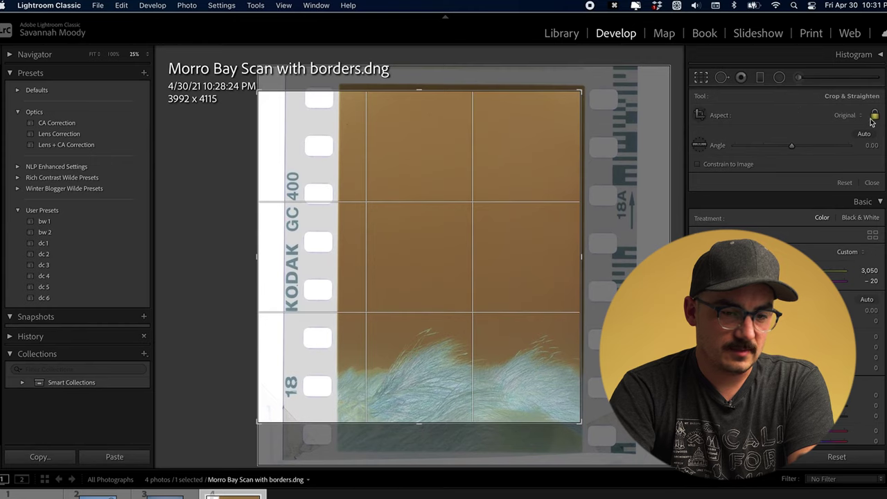
pyautogui.click(845, 115)
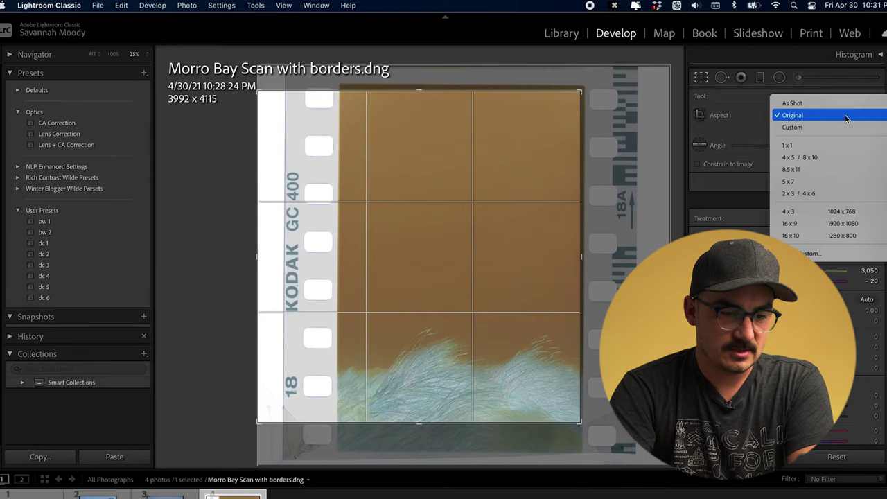
pyautogui.click(824, 127)
pyautogui.moveTo(258, 420); pyautogui.dragTo(338, 339)
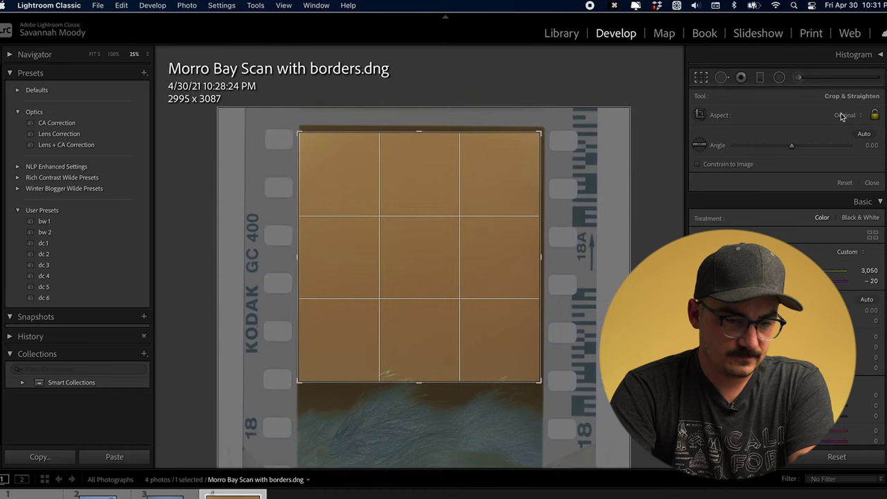
pyautogui.click(844, 116)
pyautogui.click(825, 124)
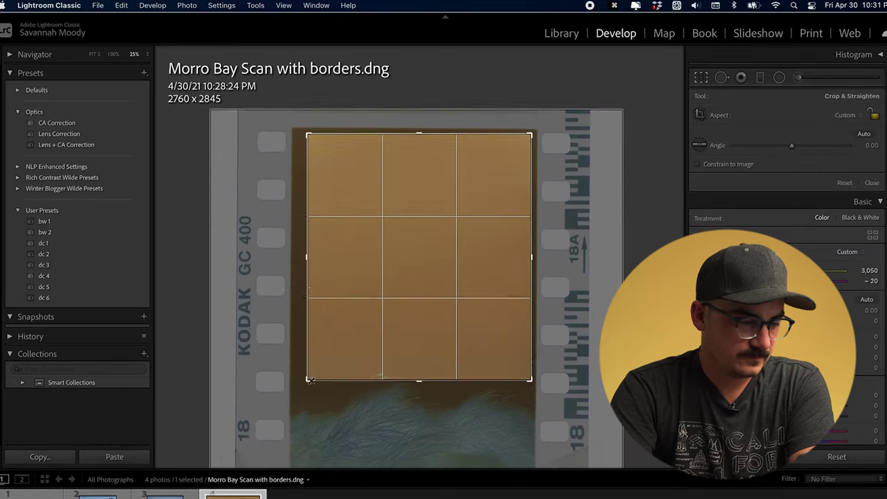
pyautogui.press('Return')
# - Convert the cropped negative in Negative Lab Pro with source Vuescan/SF DNG, Noritsu color model and 5% border buffer, and reset its edit settings
pyautogui.hotkey('ctrl', 'n')
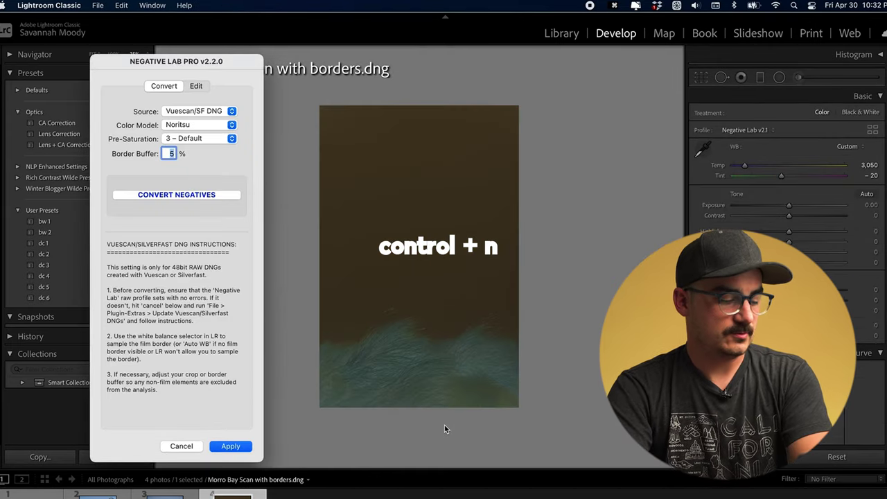
pyautogui.click(195, 196)
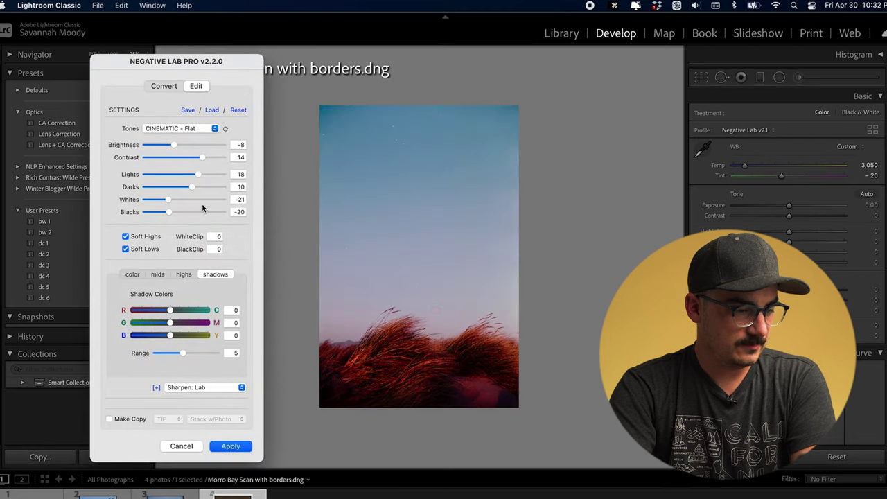
pyautogui.click(237, 110)
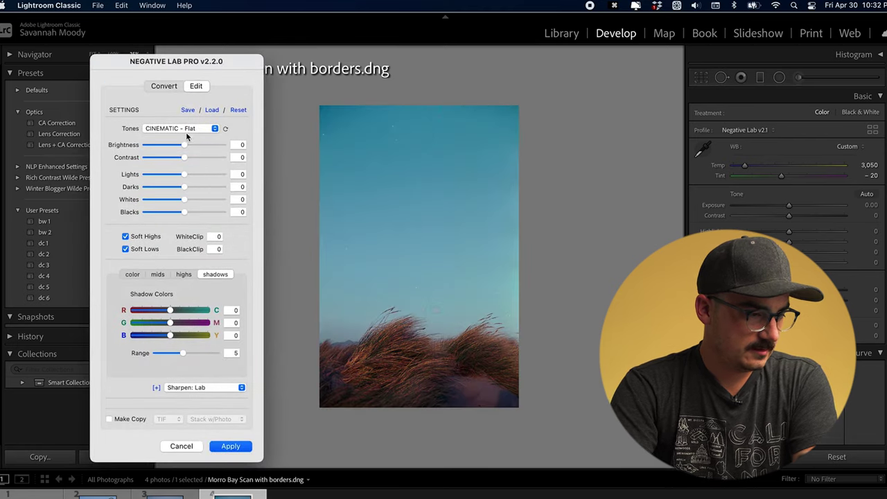
# - Set Brightness 14, Contrast -4, Lights 6, Darks -5, Whites -26, Blacks -9 and highlight magenta 1, and apply the conversion
pyautogui.click(132, 277)
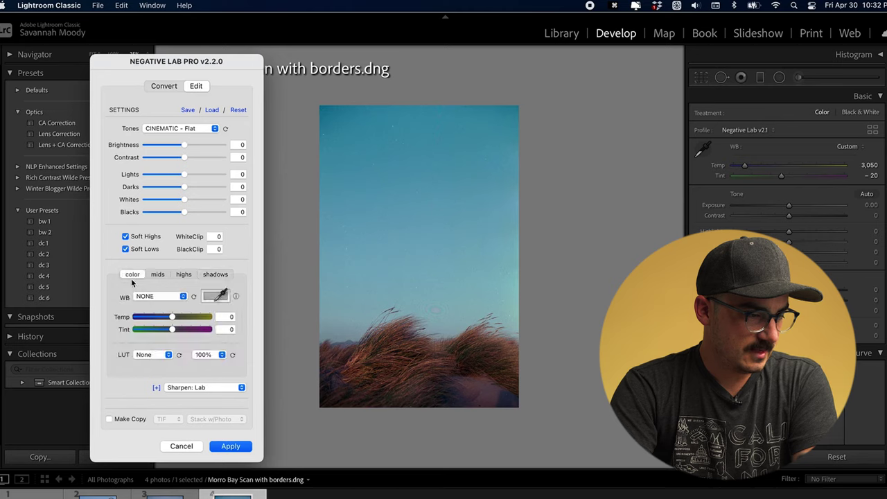
pyautogui.click(163, 297)
pyautogui.click(166, 356)
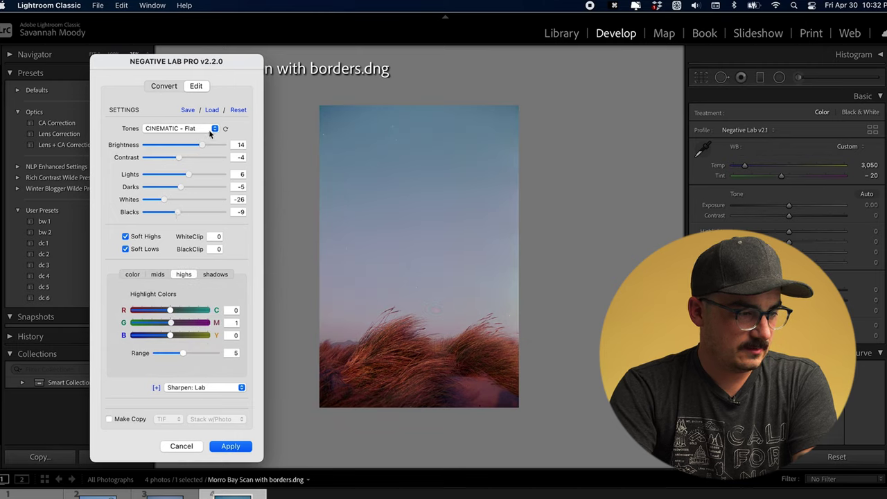
pyautogui.click(229, 446)
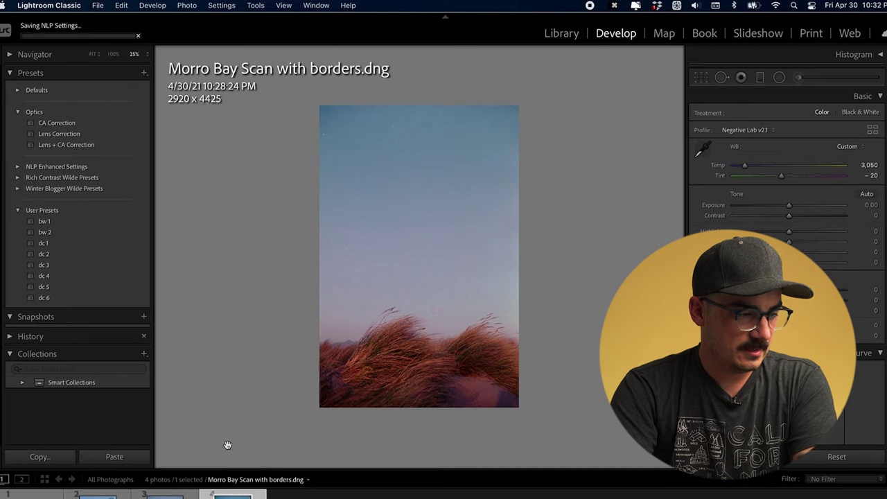
# - Restore the crop to the As Shot aspect so the full frame with film borders is included
pyautogui.click(701, 78)
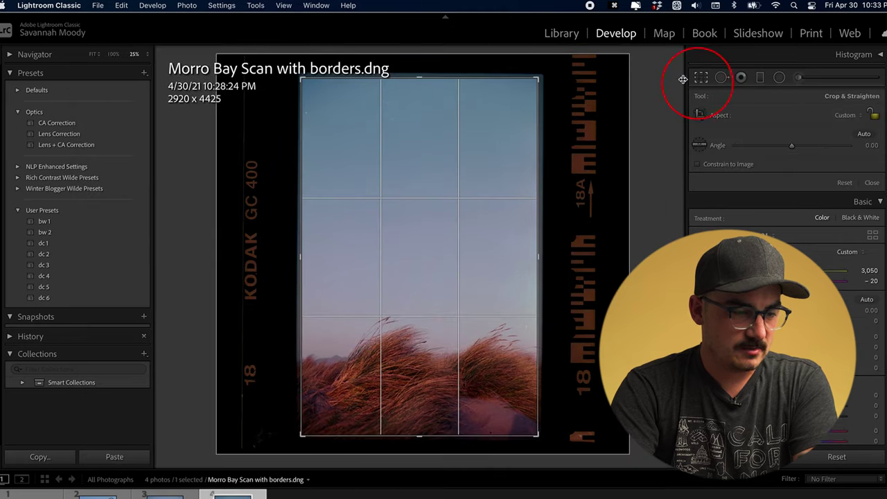
pyautogui.click(845, 114)
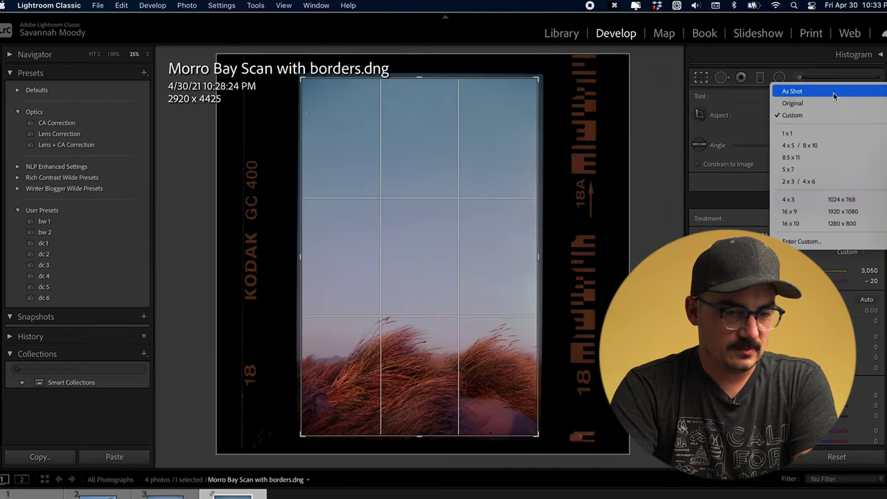
pyautogui.click(796, 91)
pyautogui.press('r')
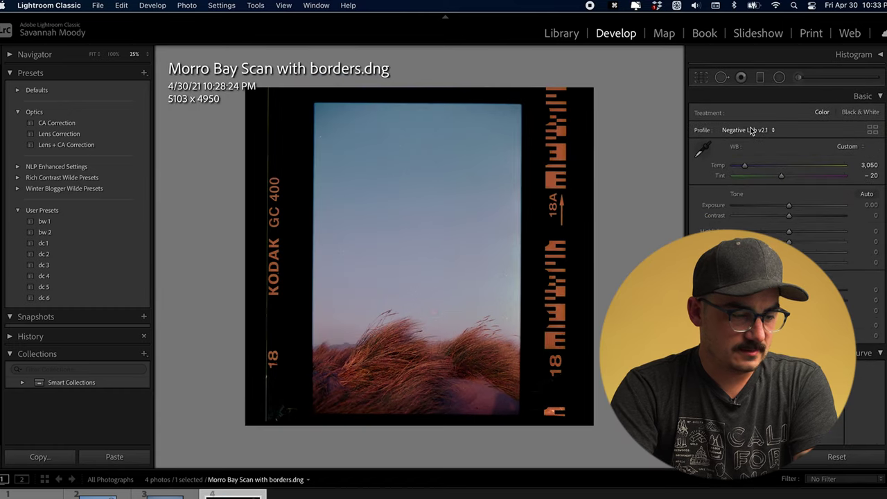
# - Clone out the spot in the sky just above the grass using a brush of size 89, feather 100 and opacity 86
pyautogui.click(722, 77)
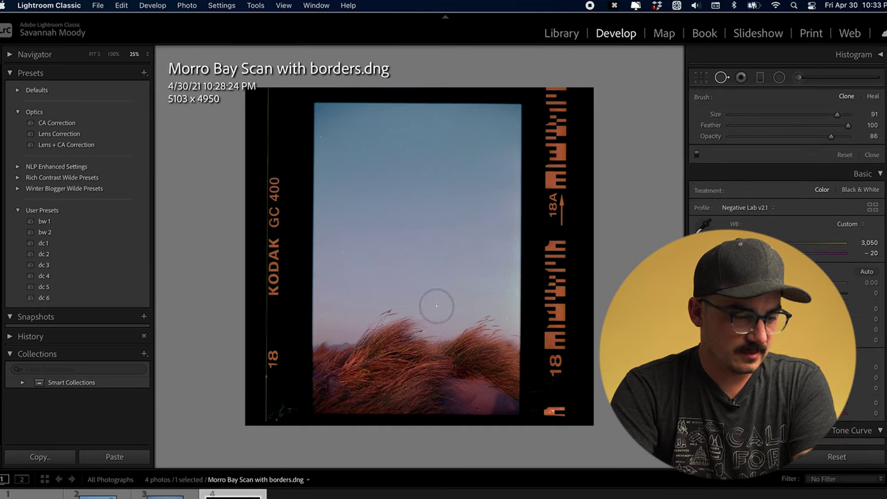
pyautogui.scroll(2, 433, 312)
pyautogui.scroll(-2, 432, 309)
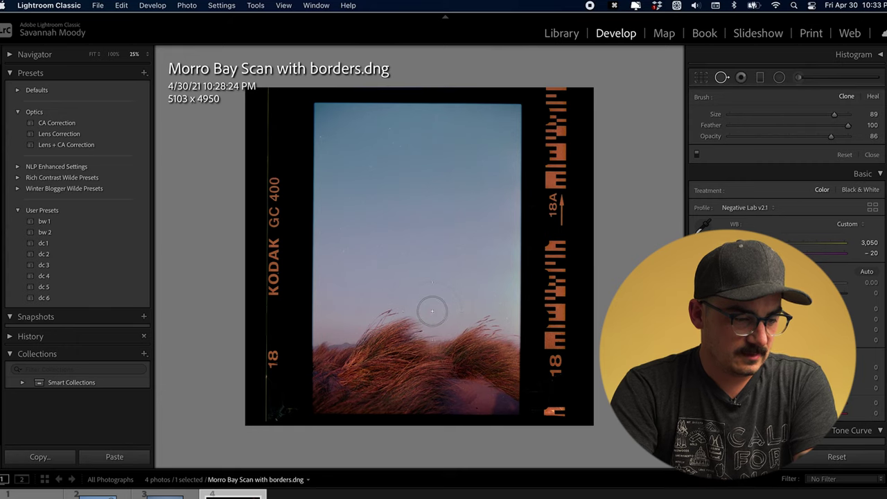
pyautogui.click(431, 311)
pyautogui.press('Escape')
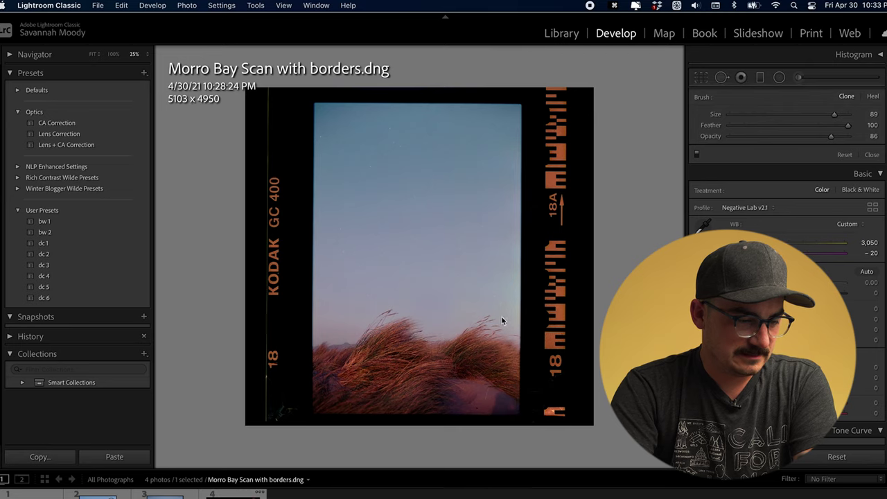
pyautogui.press('super+d')
pyautogui.press('super+z')
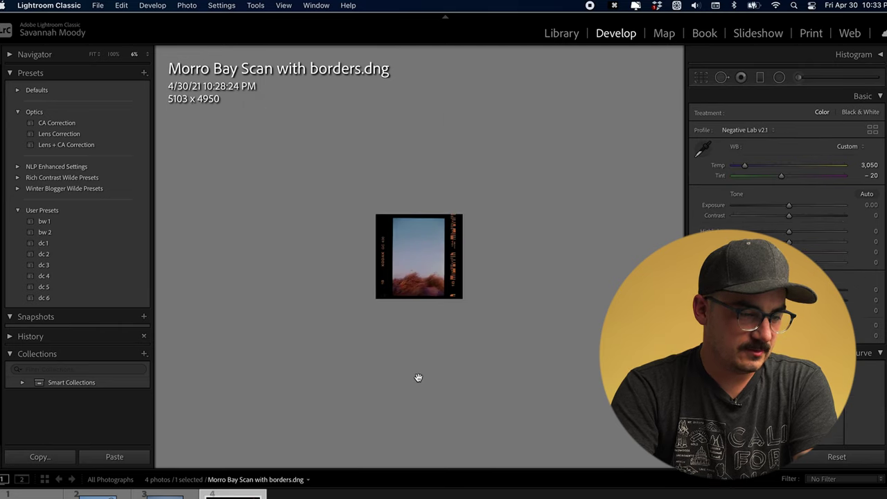
pyautogui.press('super+equal')
pyautogui.press('super+minus')
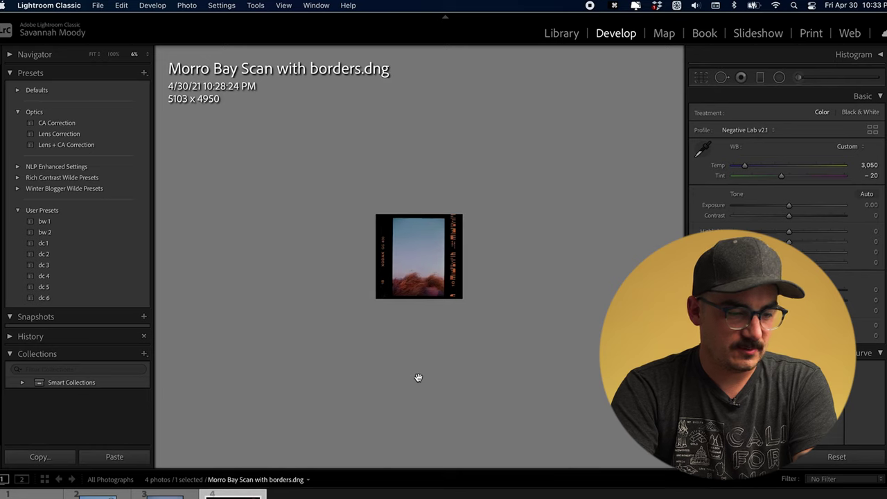
pyautogui.click(418, 377)
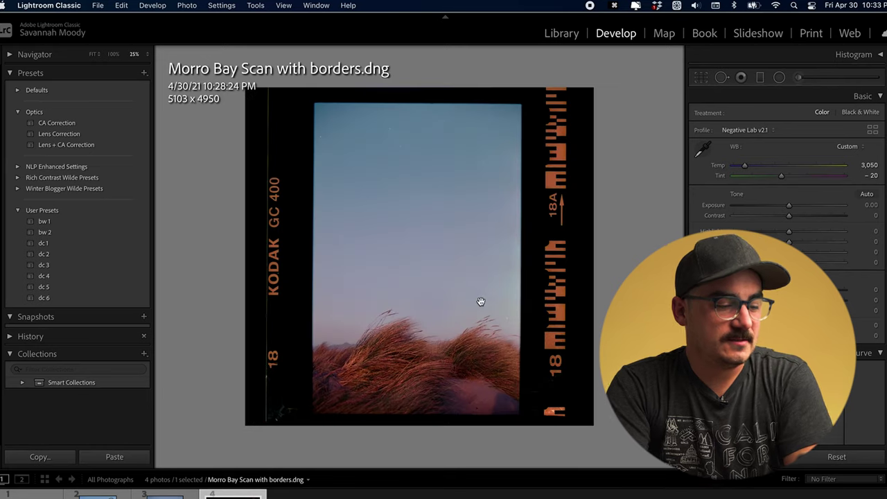
# - Crop the bordered scan with a custom aspect ratio to about 4350 x 4760 pixels and straighten it by -0.42 degrees
pyautogui.click(702, 77)
pyautogui.click(845, 118)
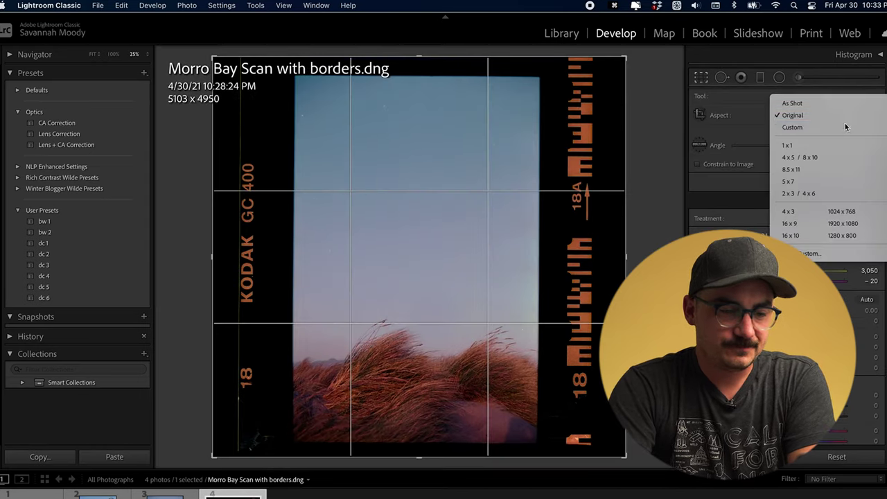
pyautogui.click(844, 125)
pyautogui.moveTo(626, 57); pyautogui.dragTo(586, 66)
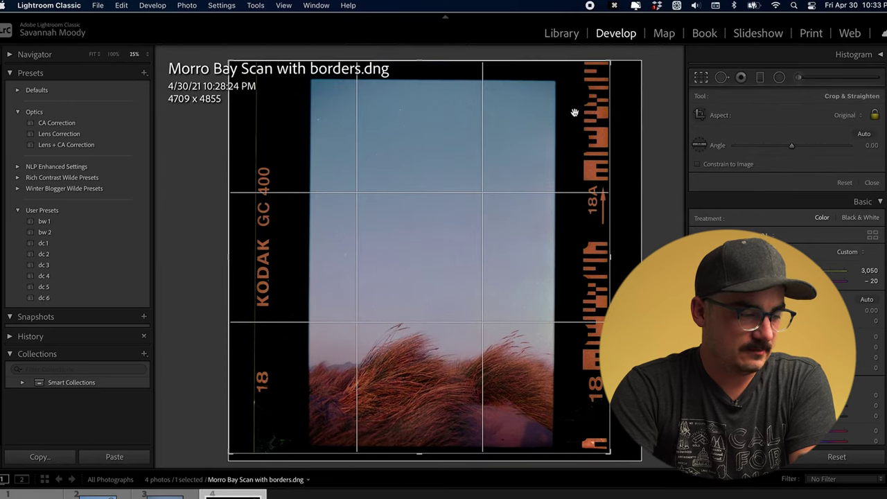
pyautogui.moveTo(609, 61); pyautogui.dragTo(594, 76)
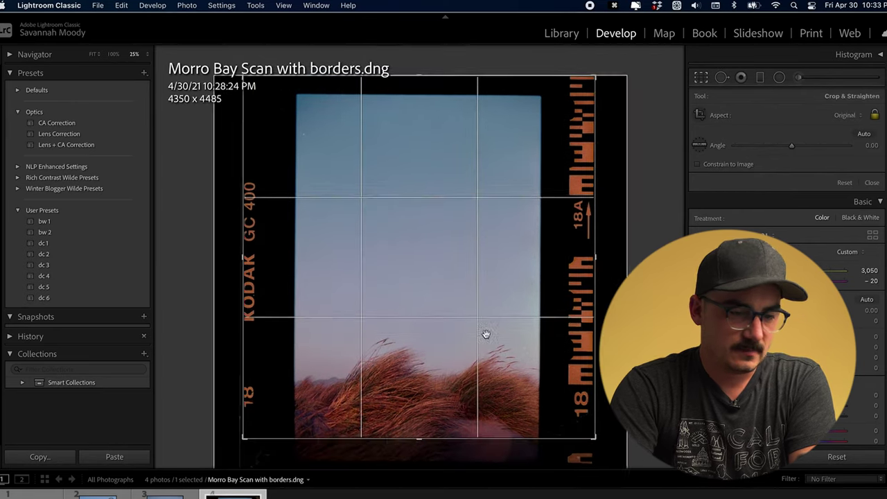
pyautogui.moveTo(793, 145); pyautogui.dragTo(792, 145)
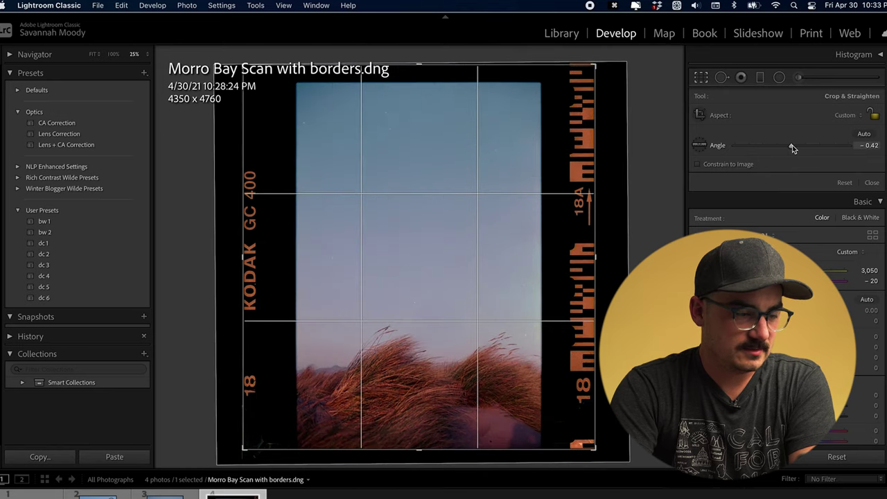
pyautogui.doubleClick(347, 332)
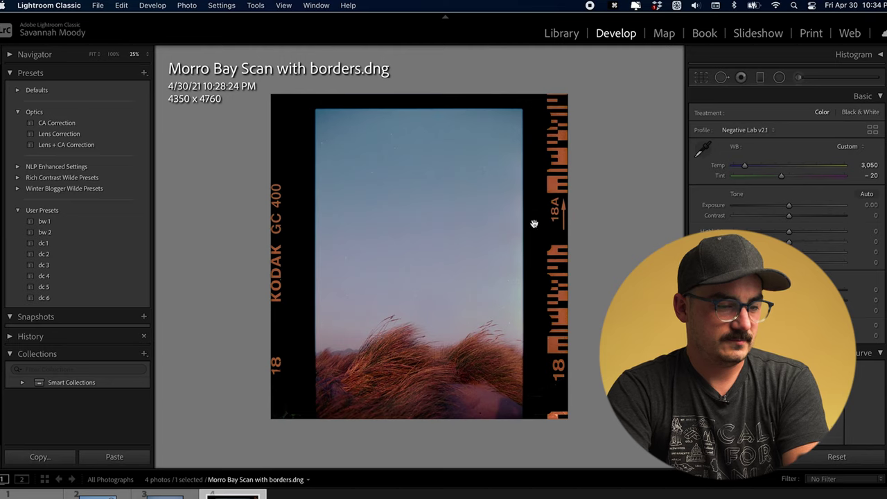